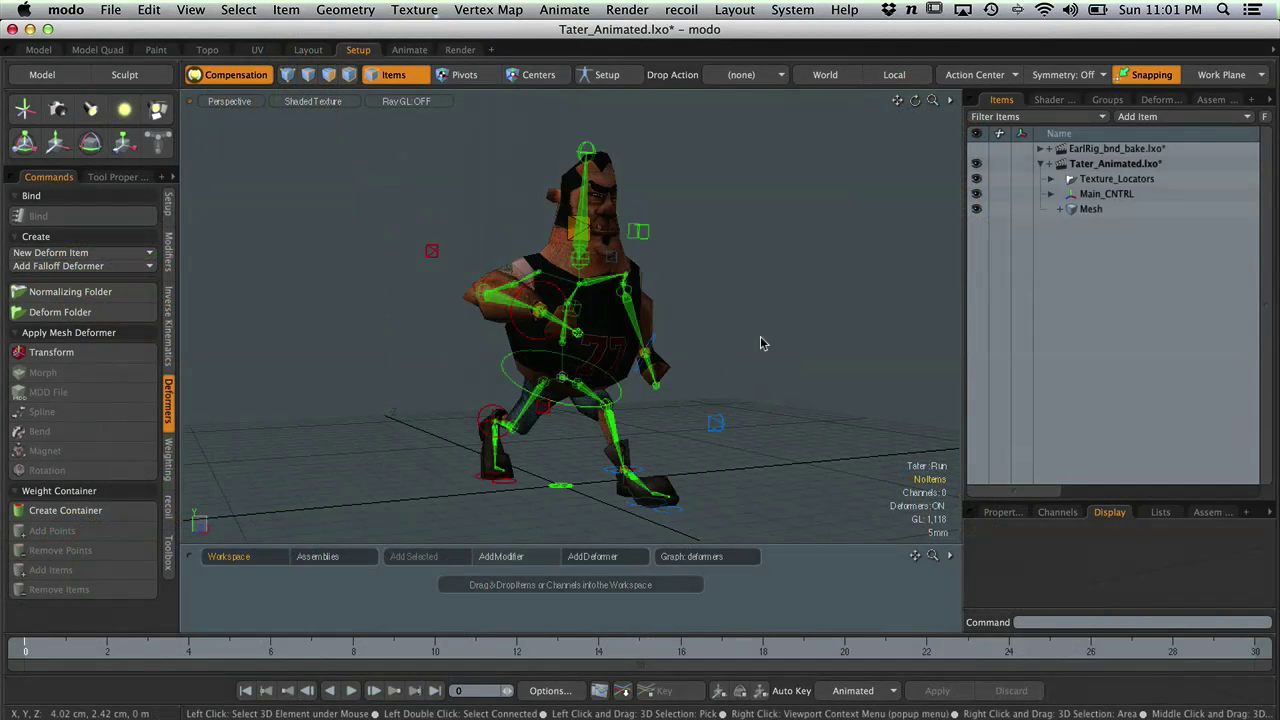
- Expand the Main_CNTRL hierarchy in Tater_Animated.lxo and put the character rig into Setup mode
alt+drag(688, 340, 766, 349)
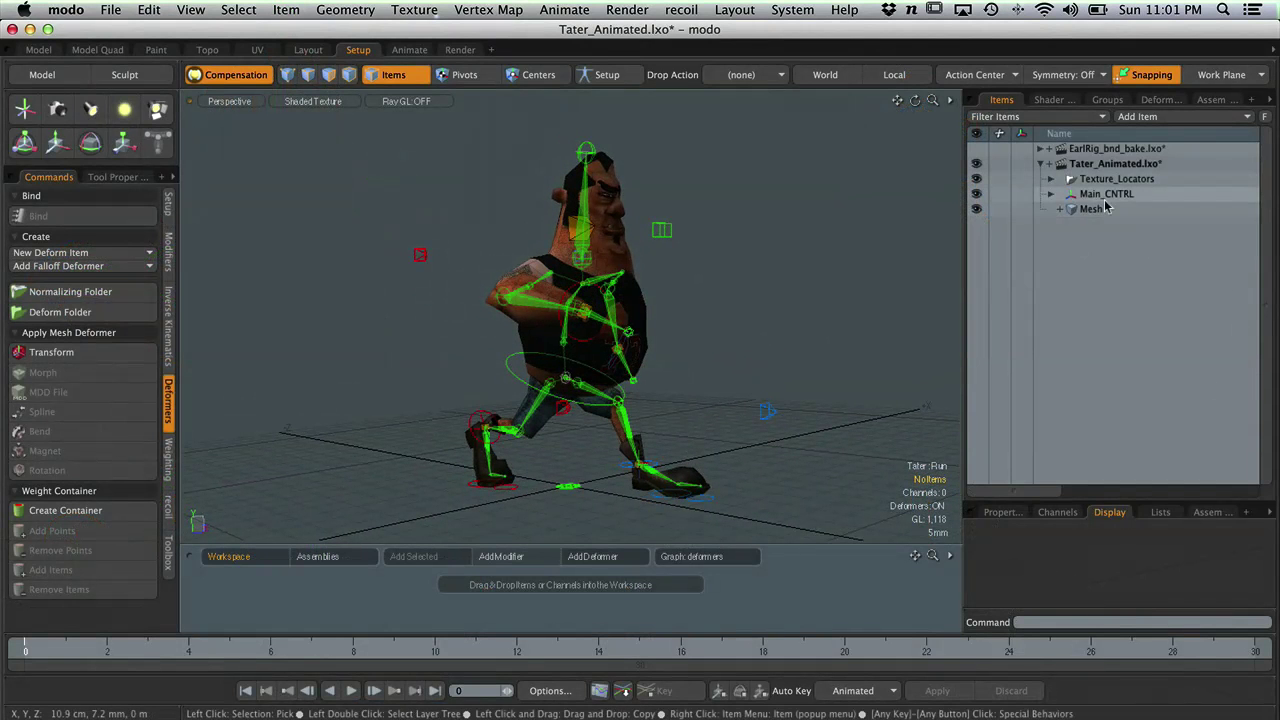
click(1051, 194)
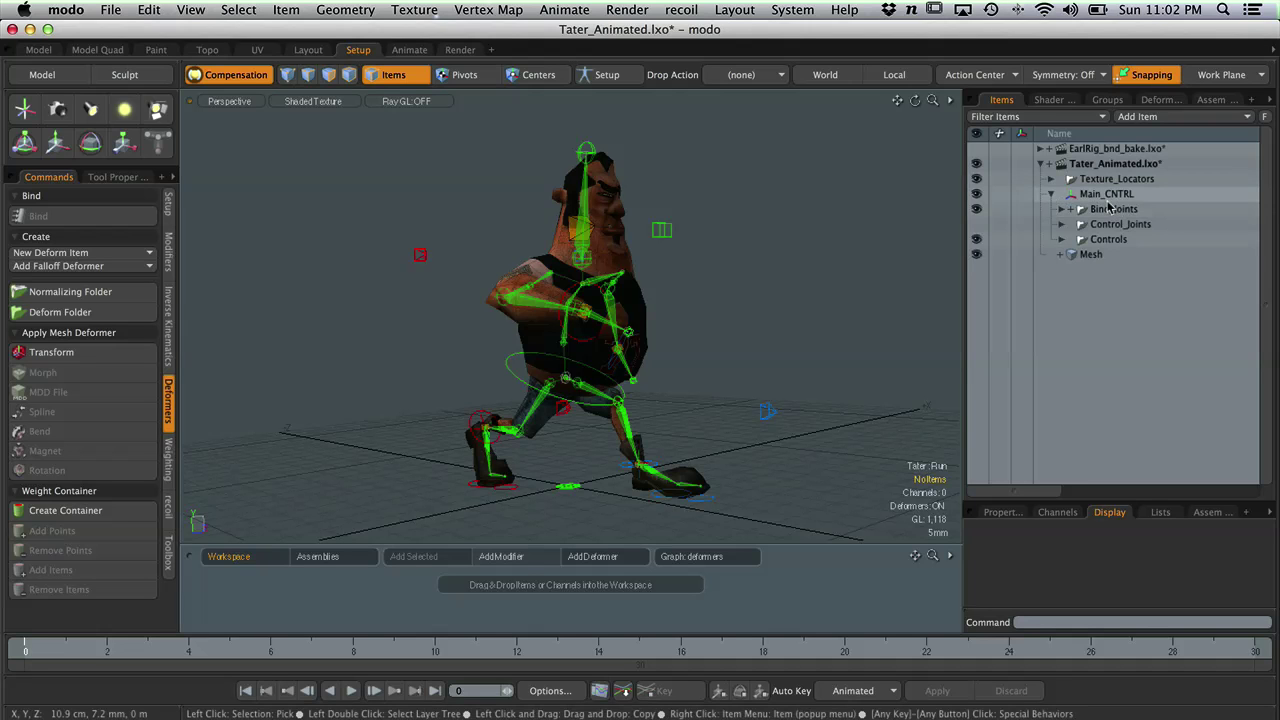
mouse_move(720, 360)
alt+mouse_down()
mouse_move(689, 360)
mouse_move(726, 357)
alt+mouse_up()
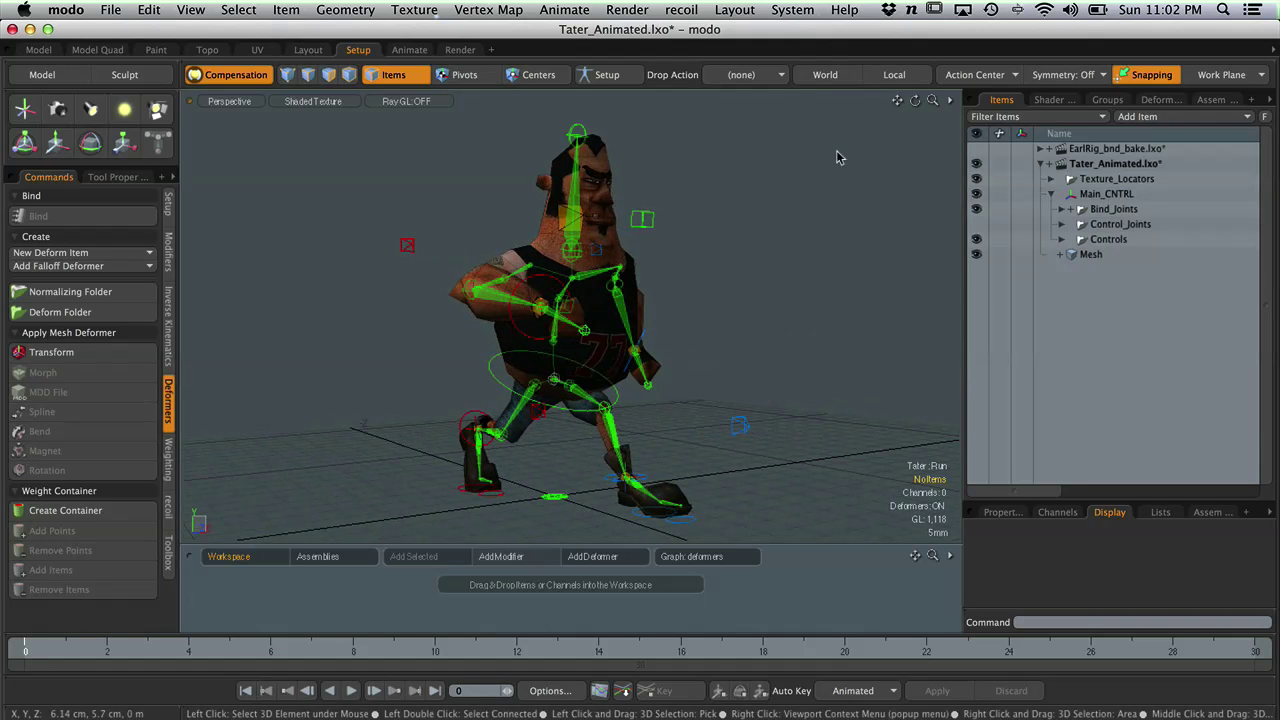
click(610, 75)
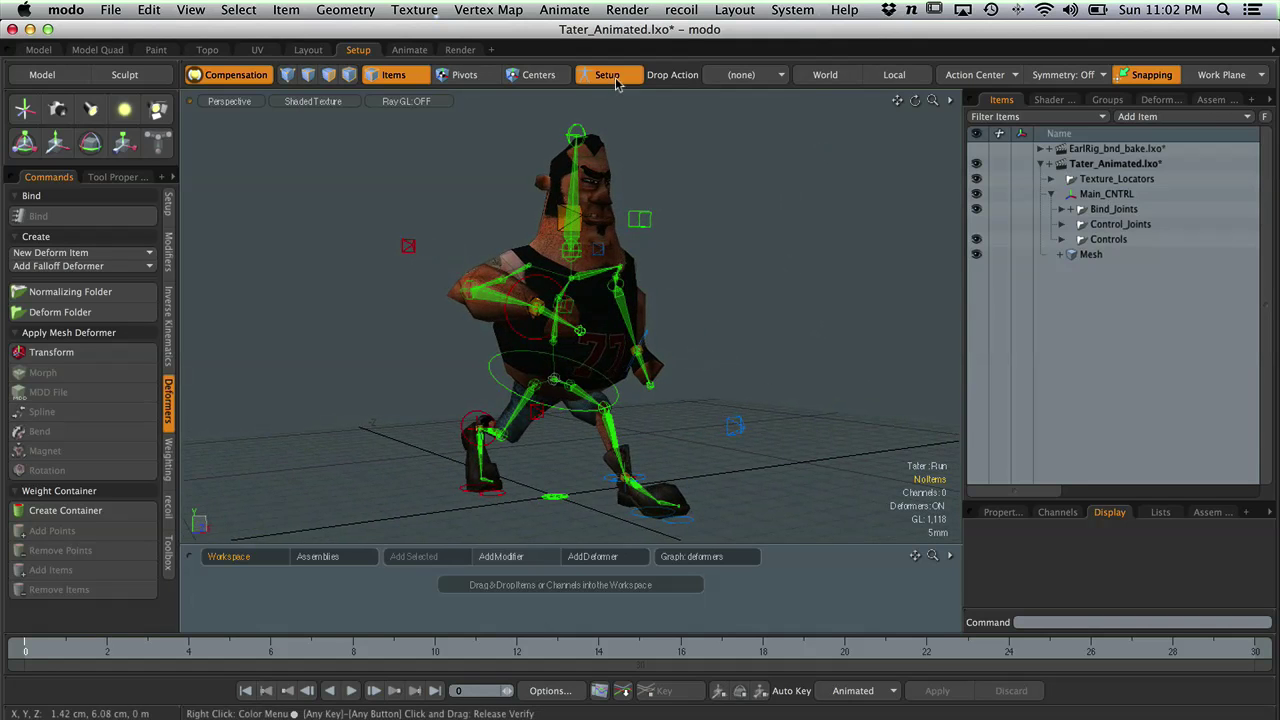
alt+drag(660, 337, 694, 360)
alt+right_drag(695, 362, 777, 314)
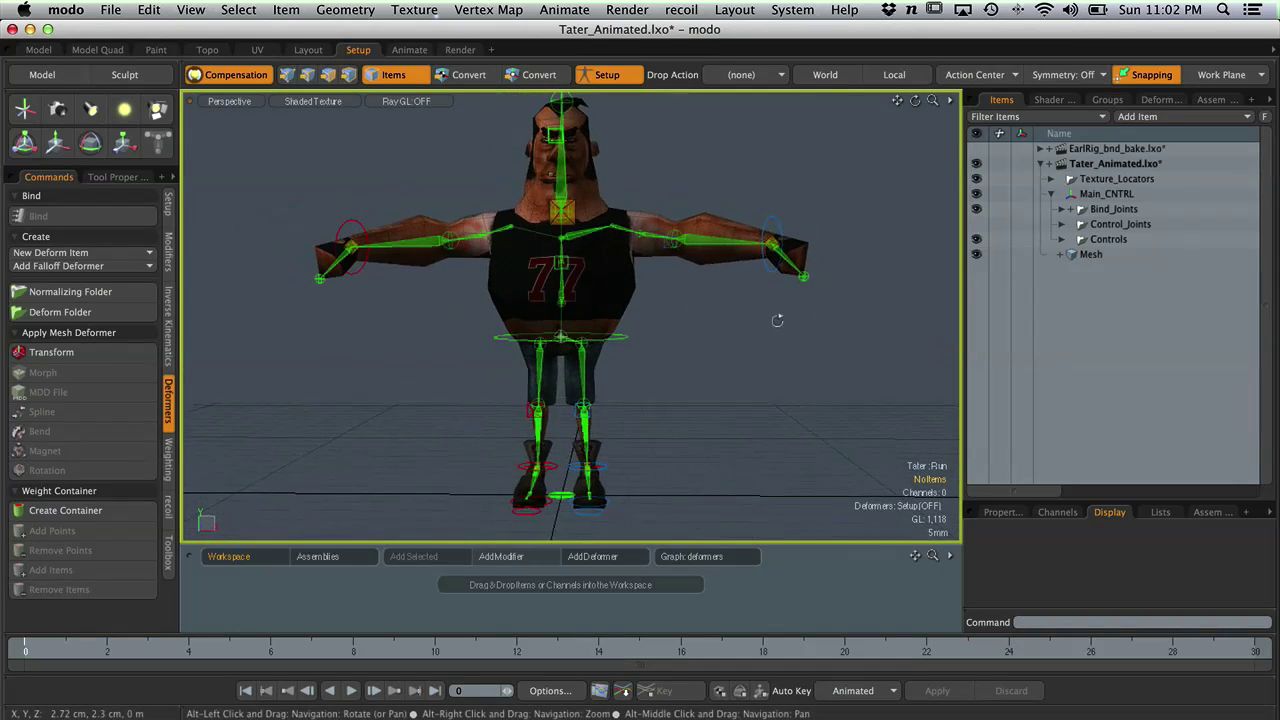
- Select the Main_CNTRL item and look inside its Bind_Joints folder
click(1097, 194)
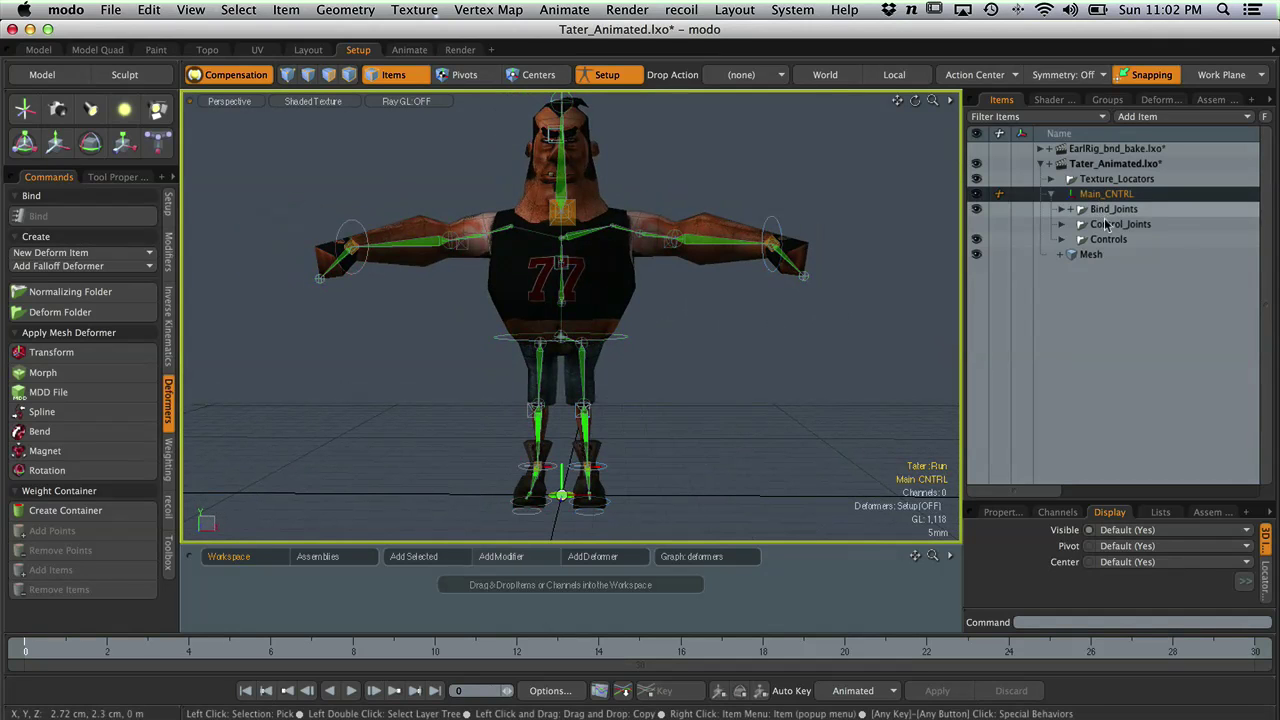
click(1062, 209)
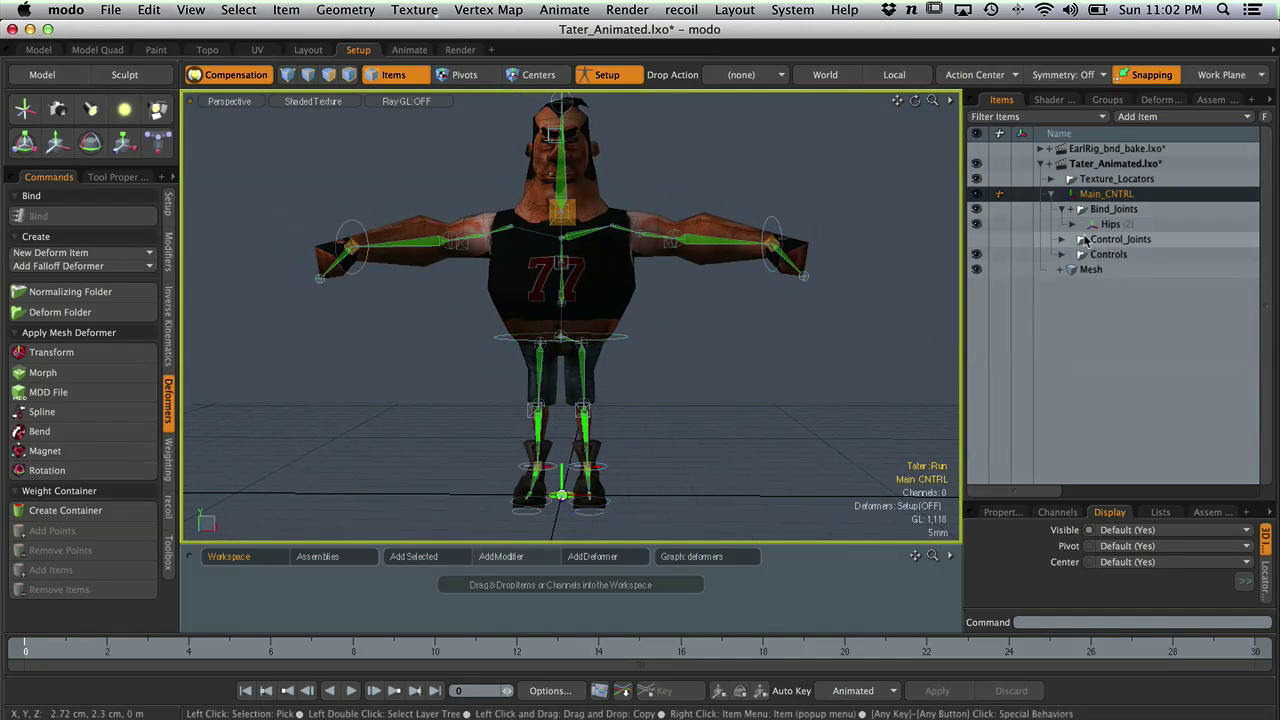
click(1066, 209)
click(1062, 209)
click(1107, 196)
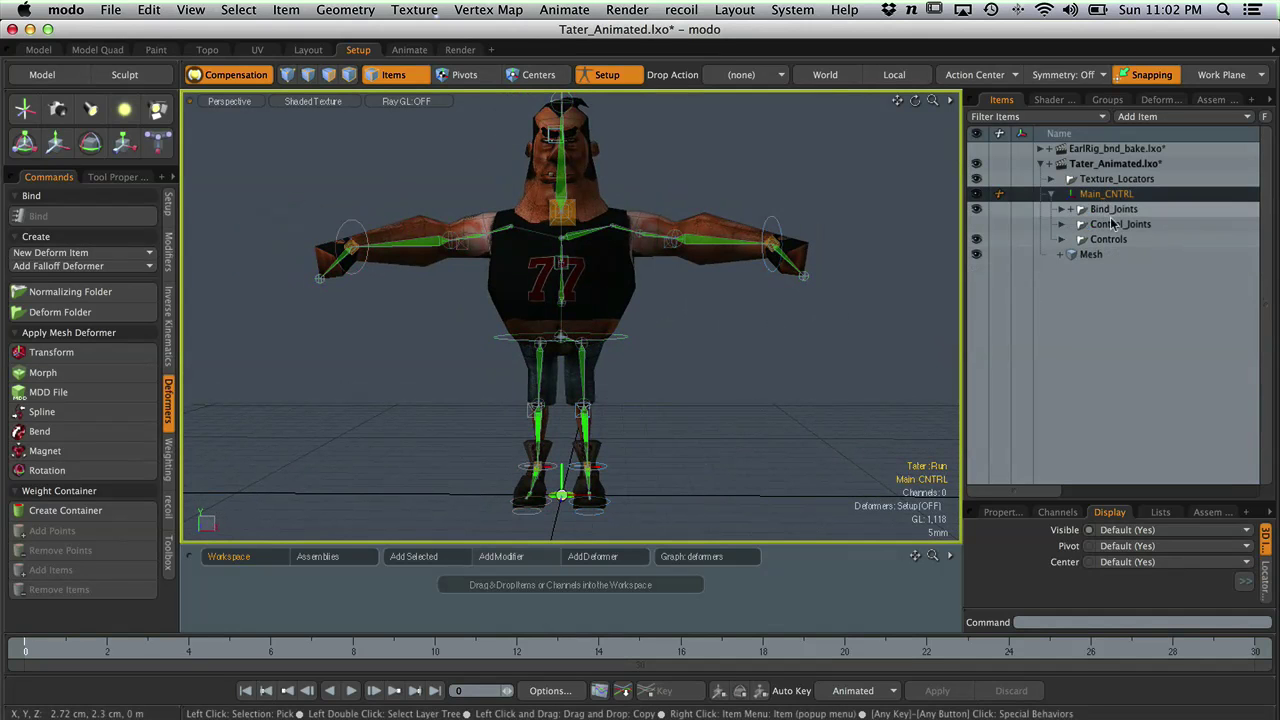
- Toggle the visibility of the rig folders so Bind_Joints is shown and Controls is hidden
click(977, 209)
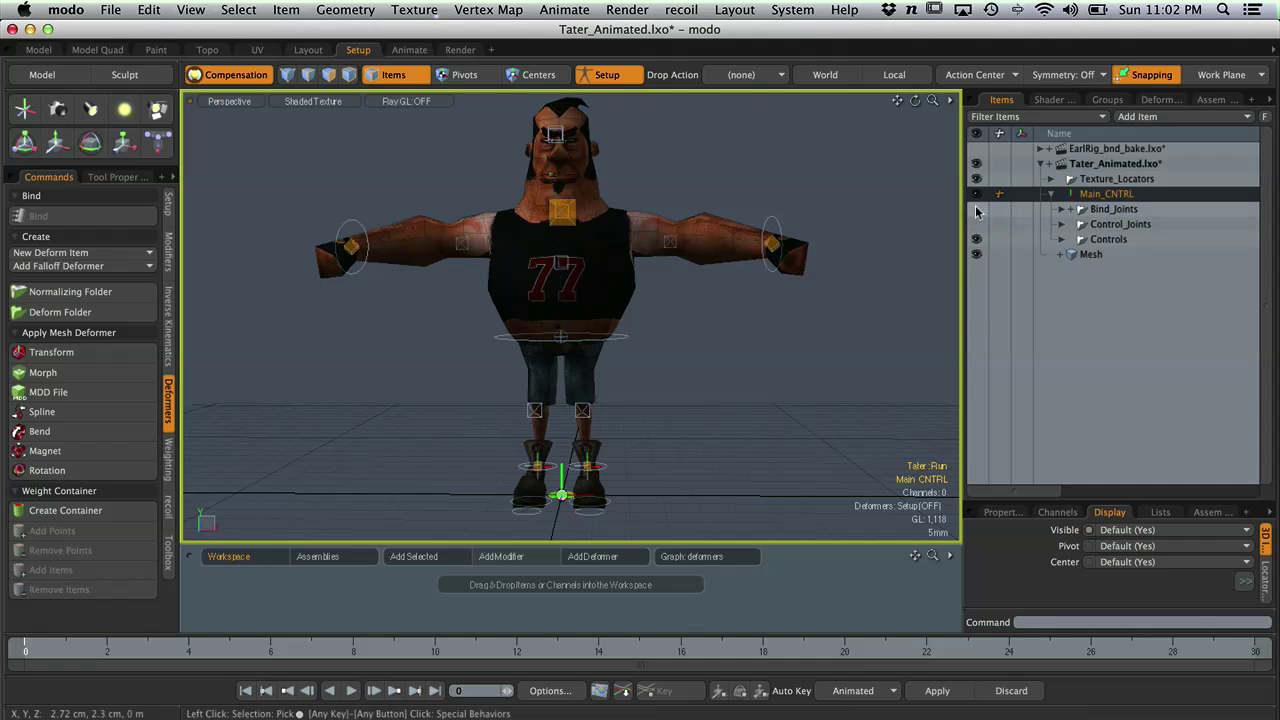
click(977, 240)
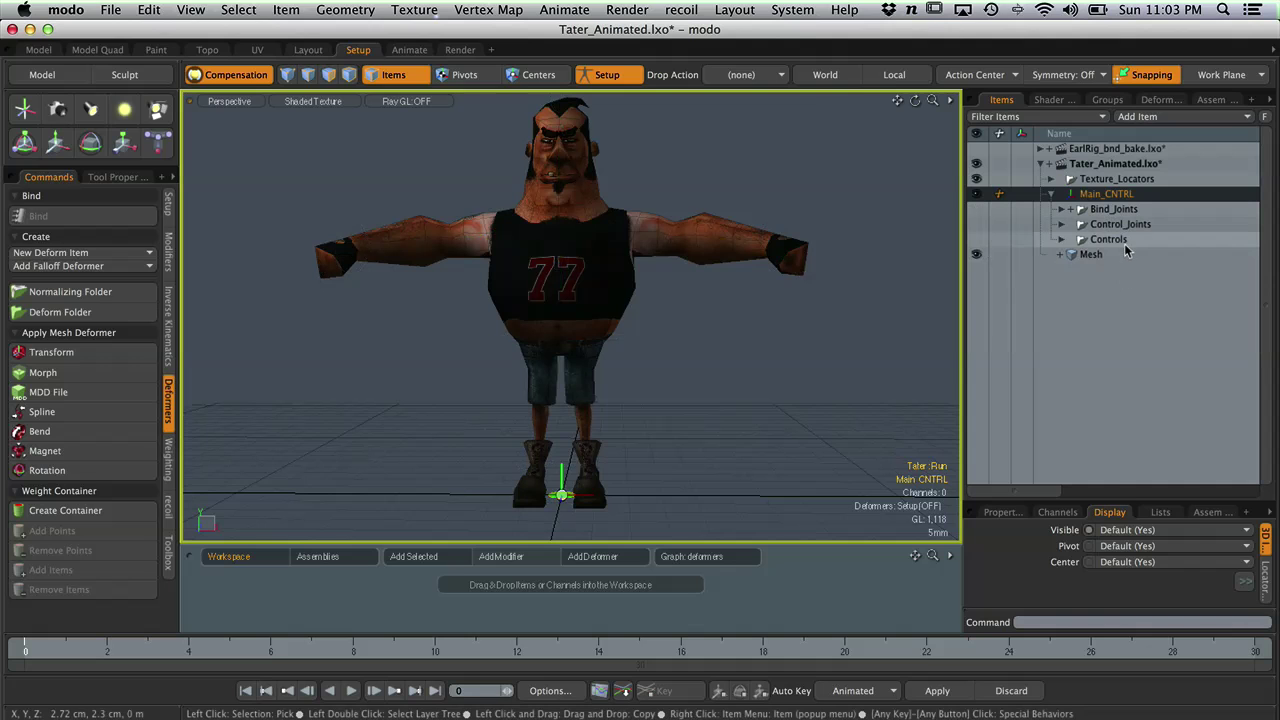
click(977, 210)
alt+right_drag(757, 288, 776, 302)
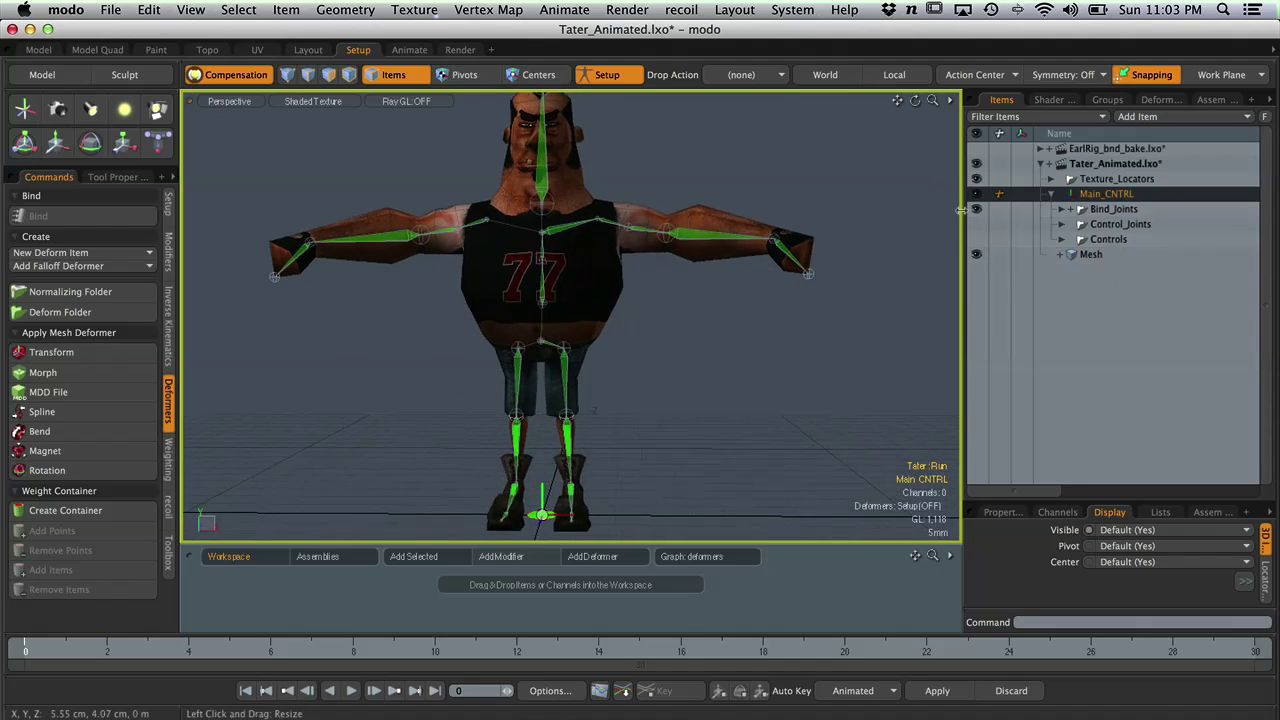
- Deselect everything, hide the Bind_Joints folder and show the Control_Joints folder instead
click(720, 302)
click(977, 209)
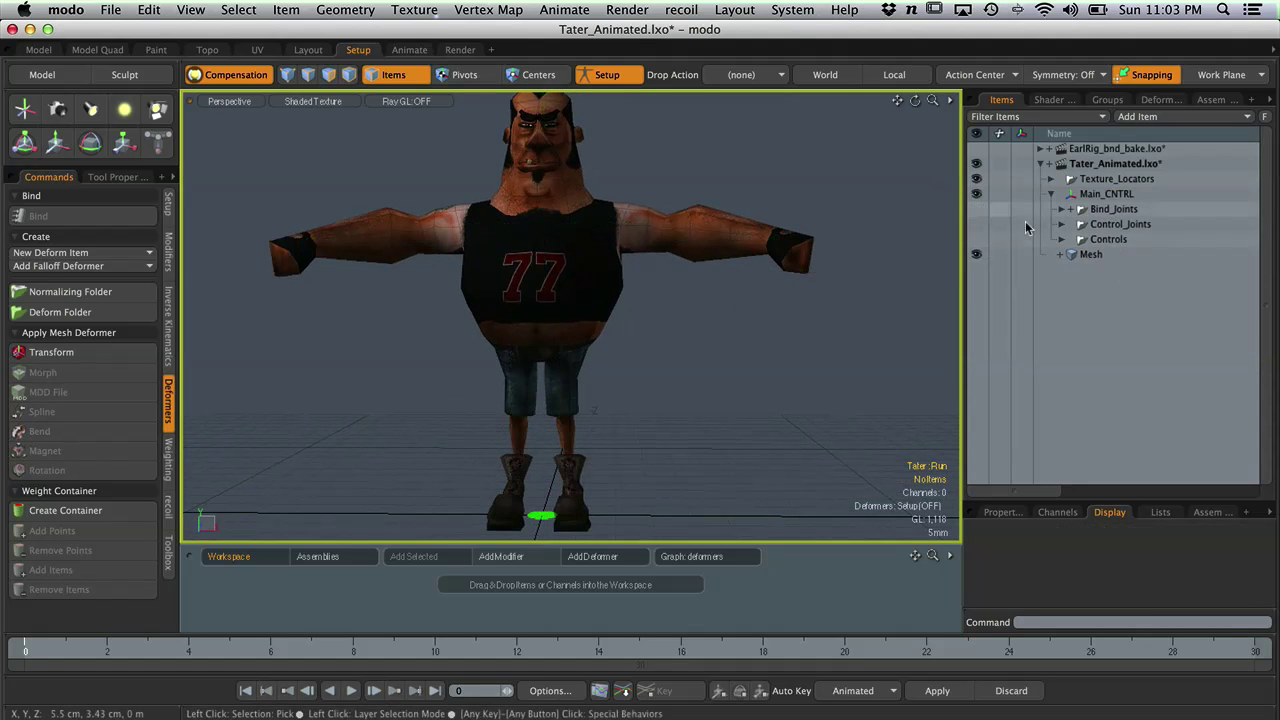
click(977, 224)
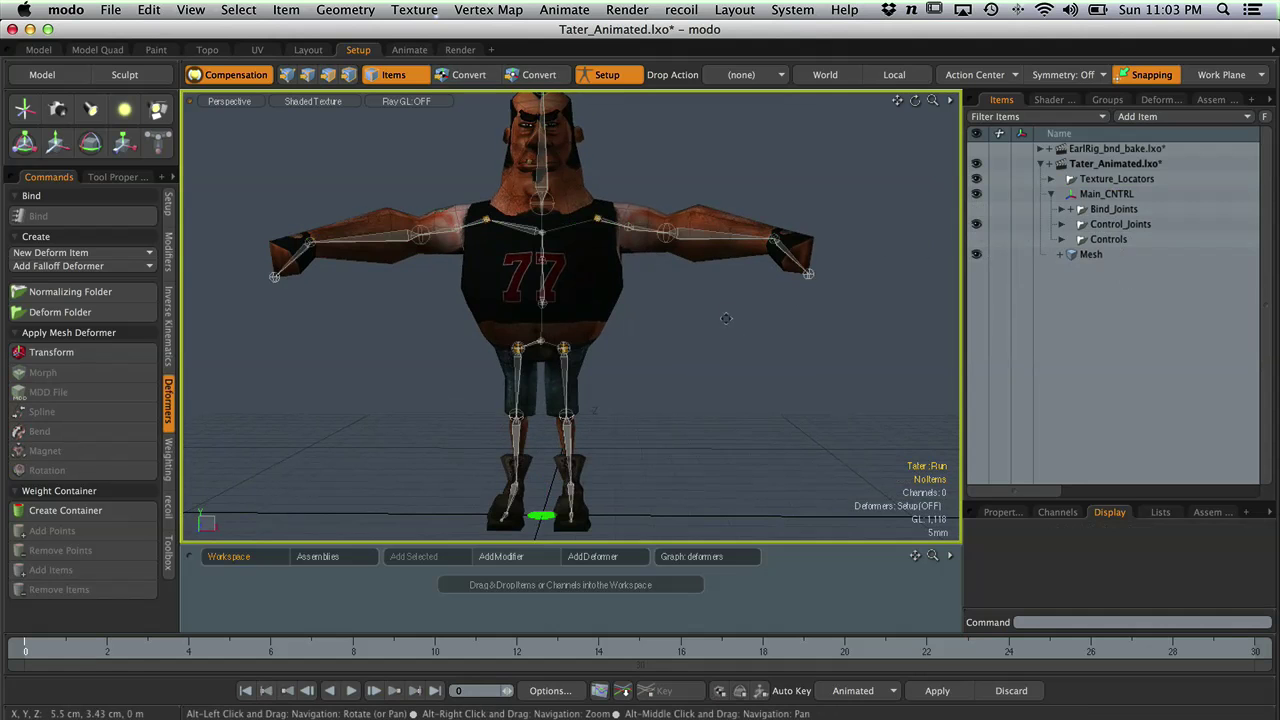
- Examine the control joint skeleton on the character's front, especially the shoulder and upper arm joints
alt+middle_drag(726, 318, 769, 306)
alt+right_drag(733, 335, 723, 329)
alt+middle_drag(723, 329, 717, 343)
mouse_move(707, 355)
alt+mouse_down()
mouse_move(729, 374)
mouse_move(714, 371)
alt+mouse_up()
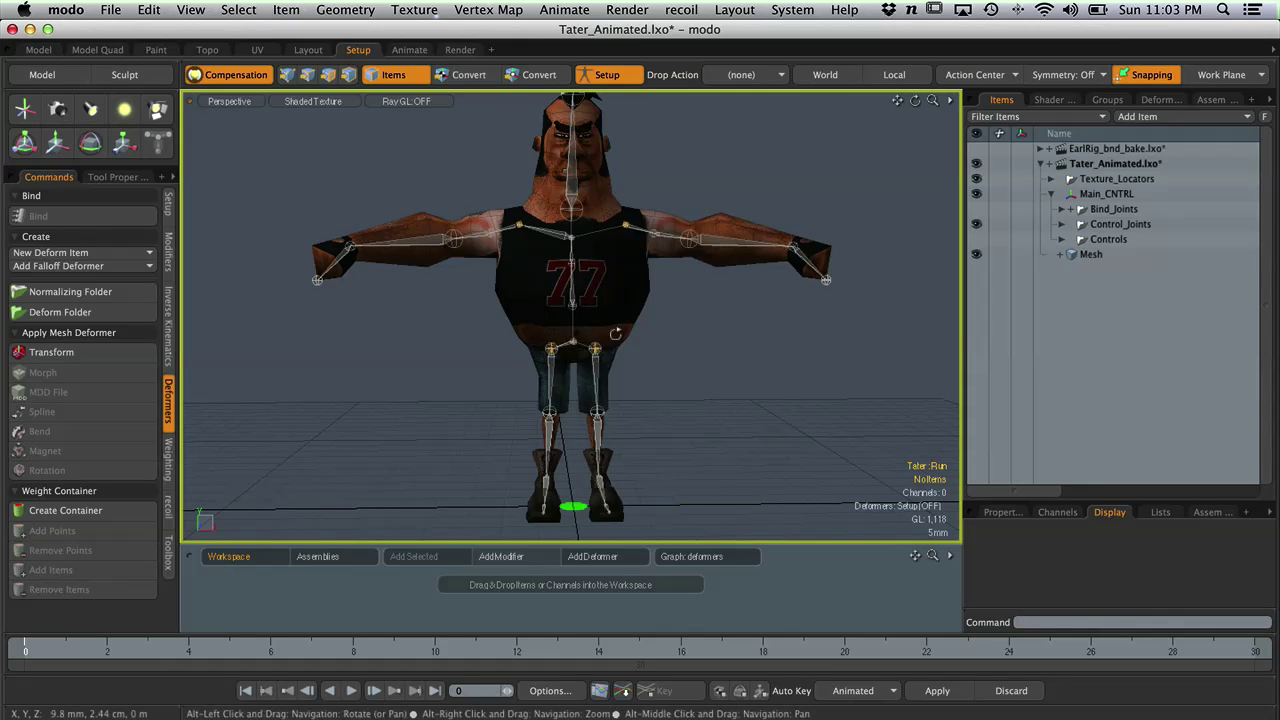
alt+right_drag(614, 334, 697, 354)
alt+middle_drag(697, 354, 673, 438)
alt+right_drag(640, 314, 714, 311)
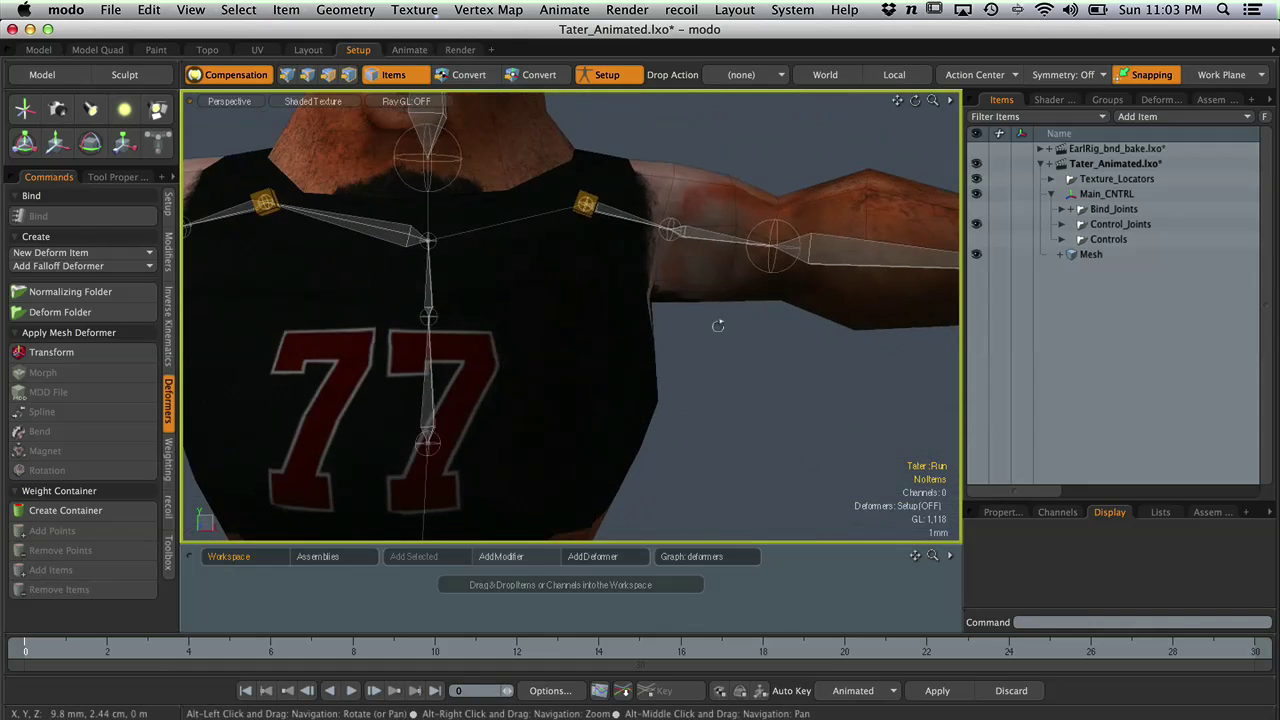
alt+right_drag(760, 352, 614, 329)
alt+middle_drag(755, 432, 681, 362)
alt+drag(681, 362, 705, 371)
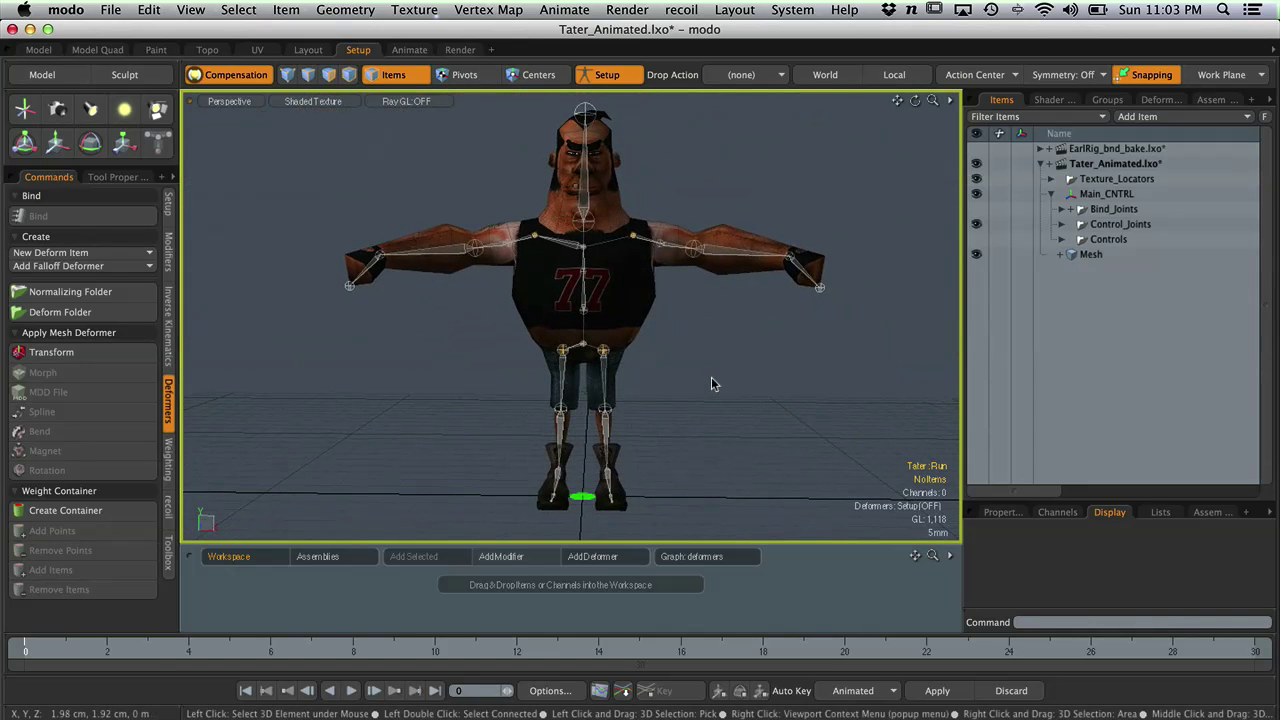
- Select the right thigh control joint at the hips and reveal it in the item hierarchy
alt+right_drag(663, 166, 720, 258)
alt+right_drag(756, 441, 645, 437)
alt+middle_drag(692, 439, 640, 356)
alt+drag(640, 356, 680, 423)
alt+middle_drag(680, 423, 617, 303)
alt+drag(600, 337, 686, 349)
alt+right_drag(466, 292, 525, 290)
click(528, 294)
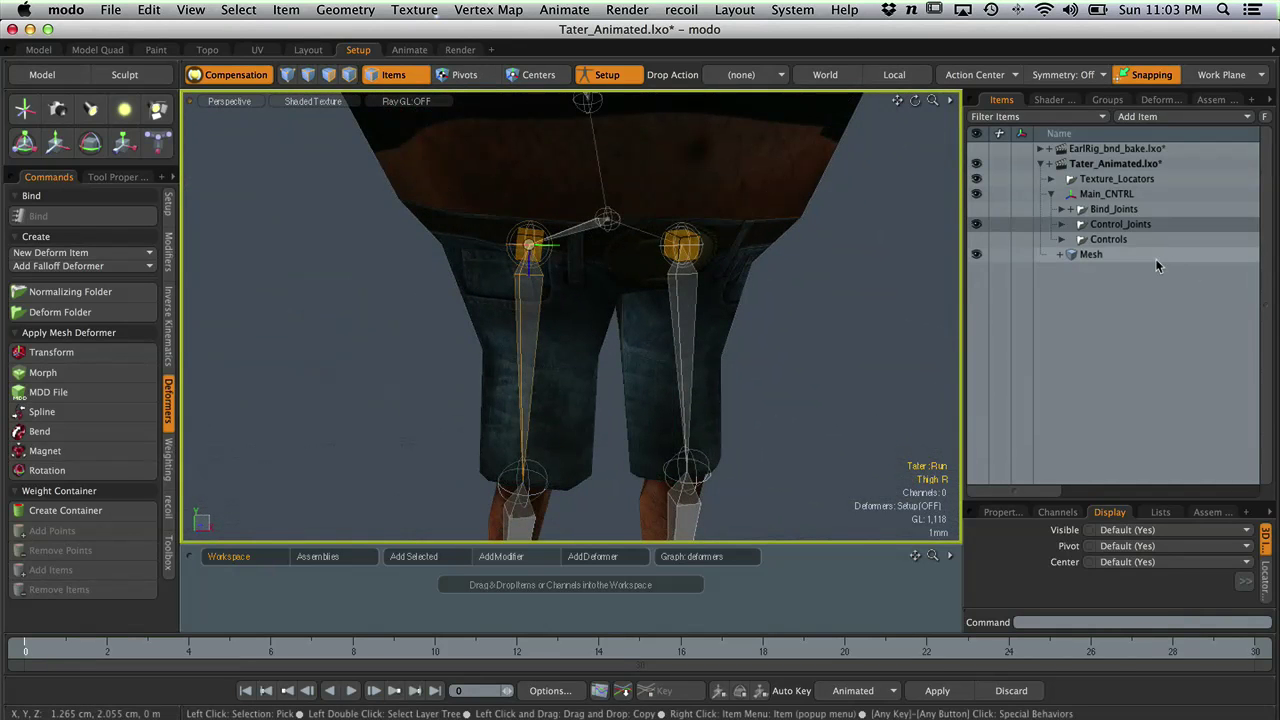
key(f)
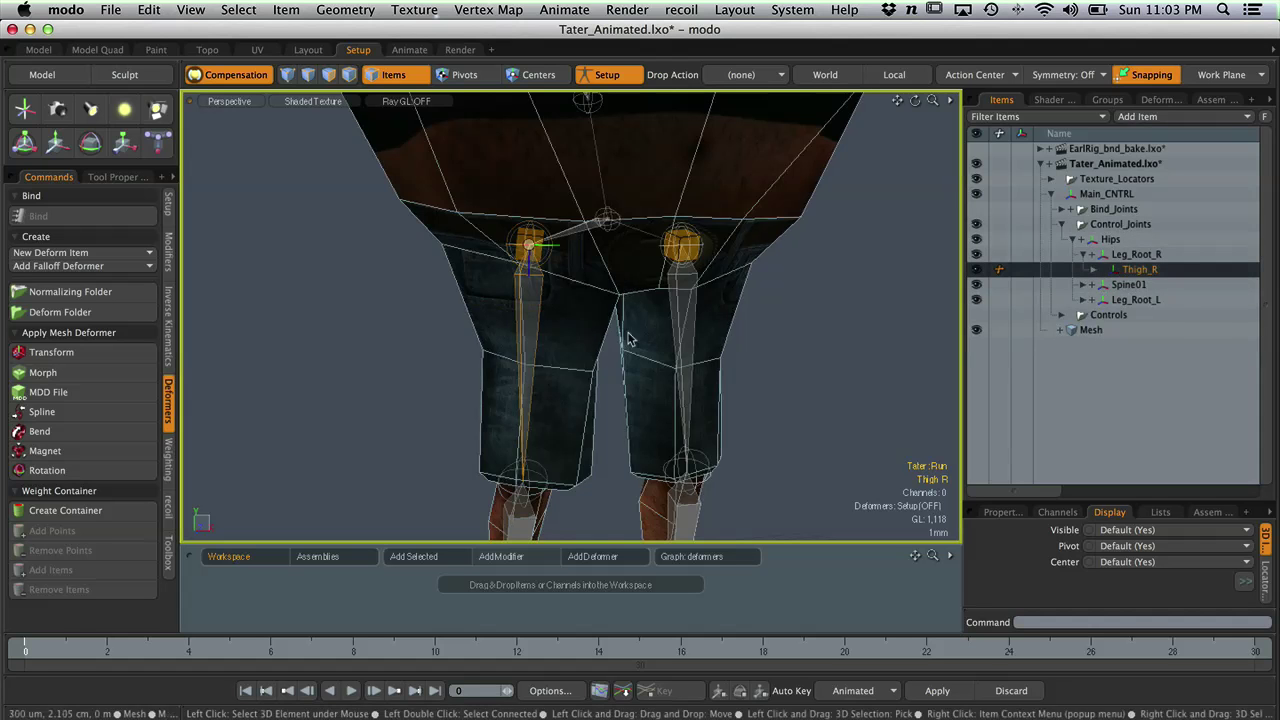
- Select the right calf control joint, followed by the right foot control joint
alt+drag(800, 370, 580, 225)
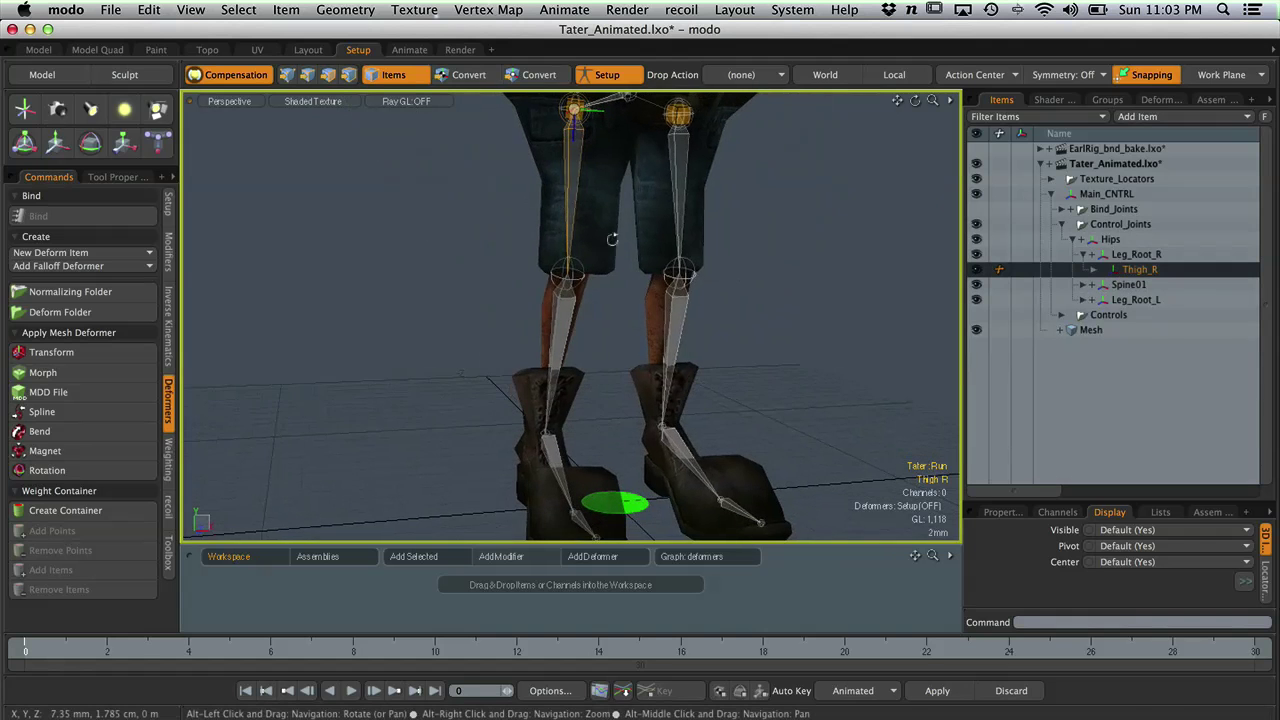
click(563, 309)
alt+shift+drag(618, 359, 618, 289)
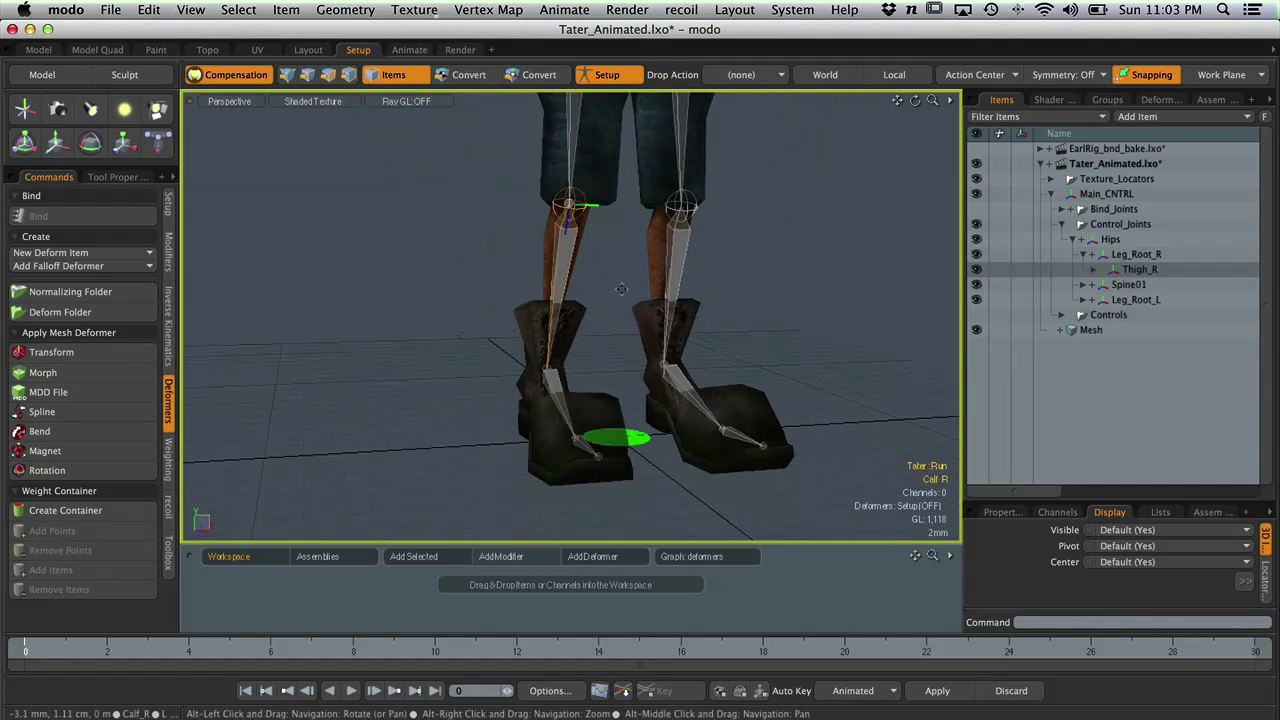
click(559, 388)
ctrl+alt+drag(608, 374, 521, 98)
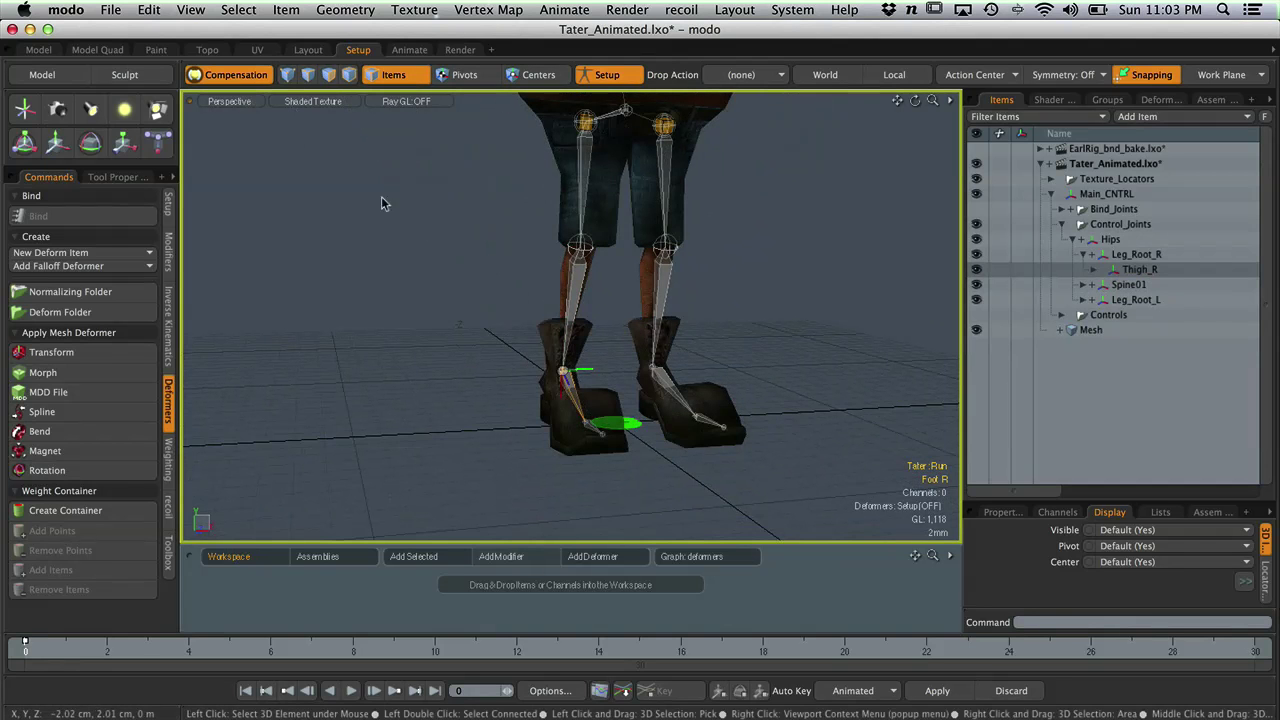
- Examine both leg joint chains from several angles, with the Controls folder shown and hidden
key(1)
ctrl+alt+drag(414, 232, 391, 317)
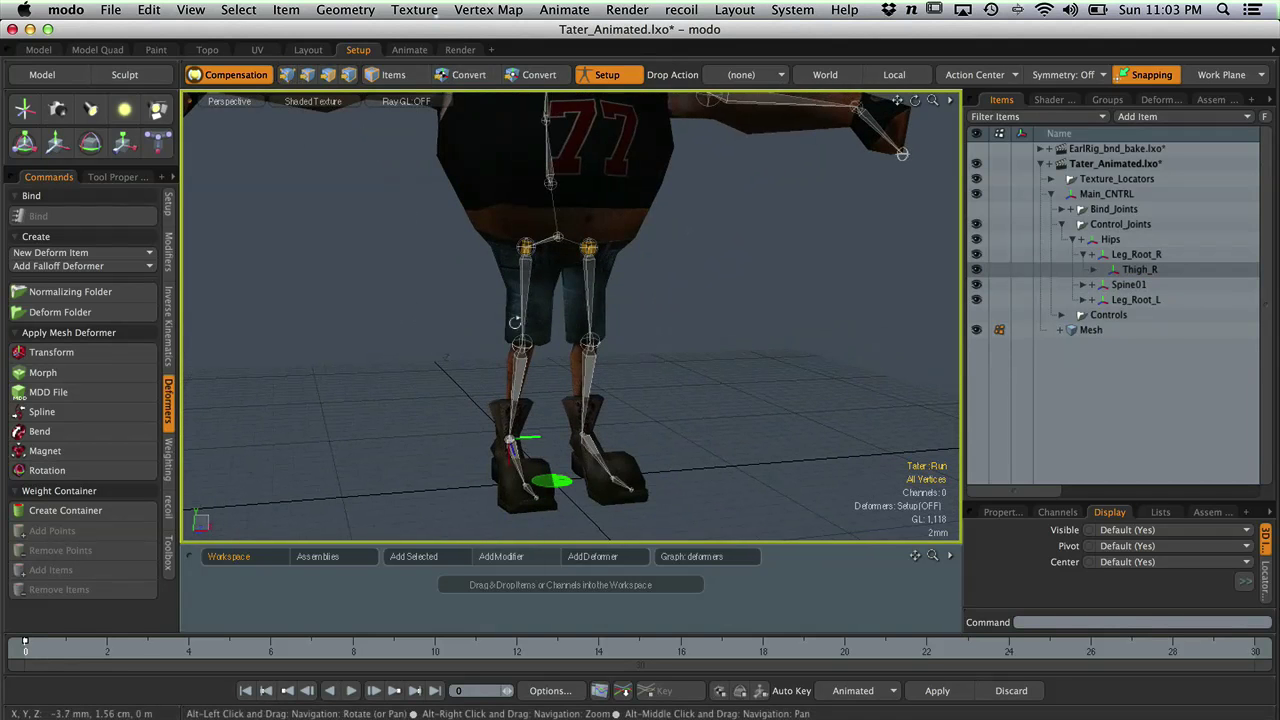
scroll(514, 322, up, 3)
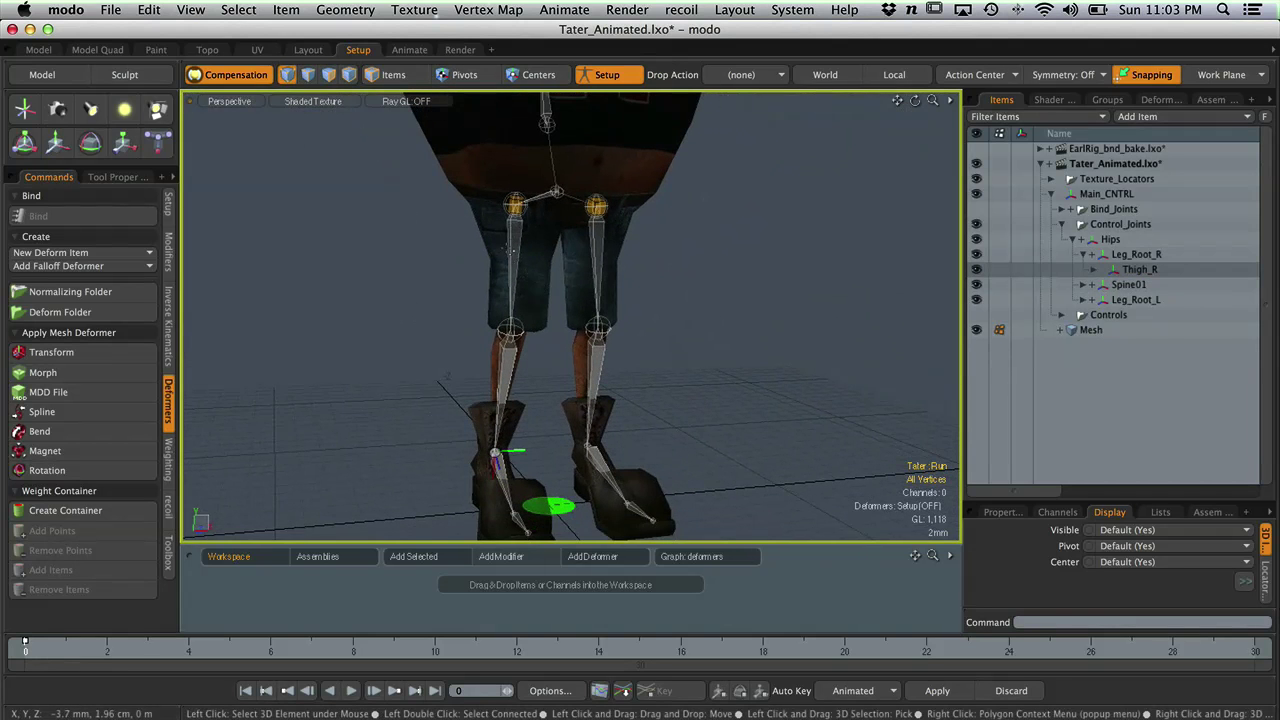
alt+drag(533, 325, 553, 368)
alt+drag(515, 264, 556, 303)
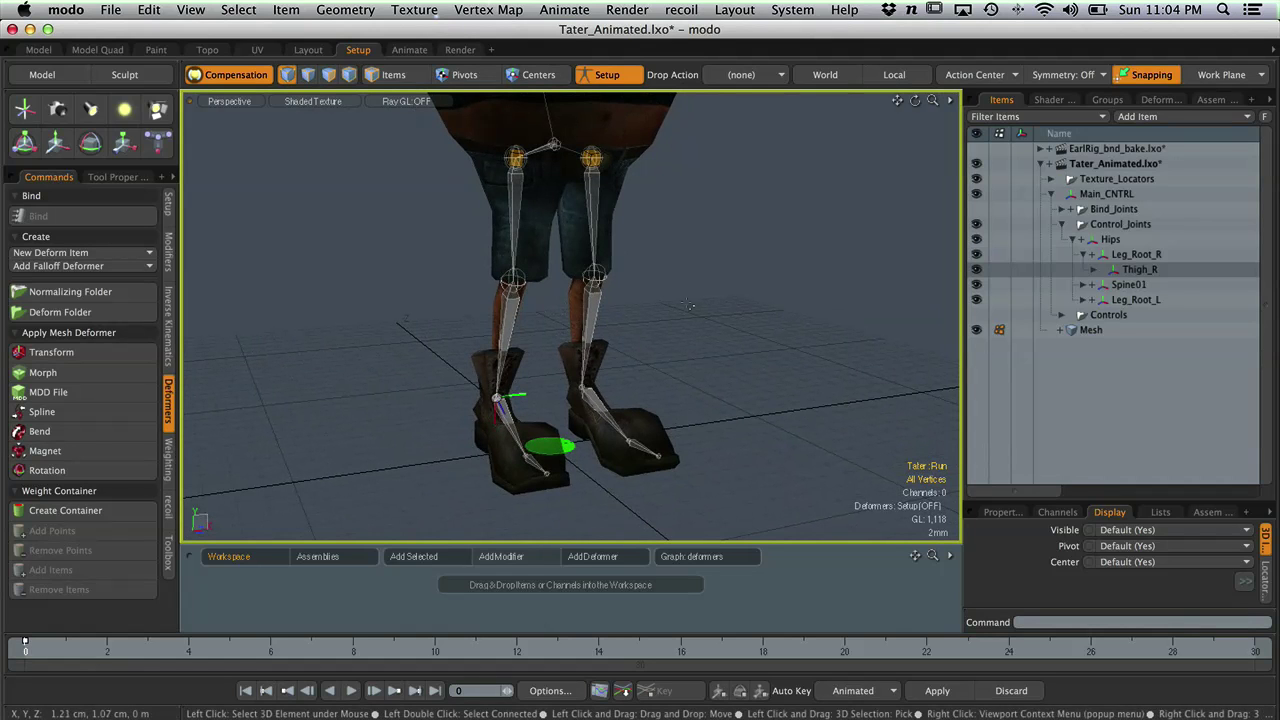
alt+drag(569, 337, 745, 328)
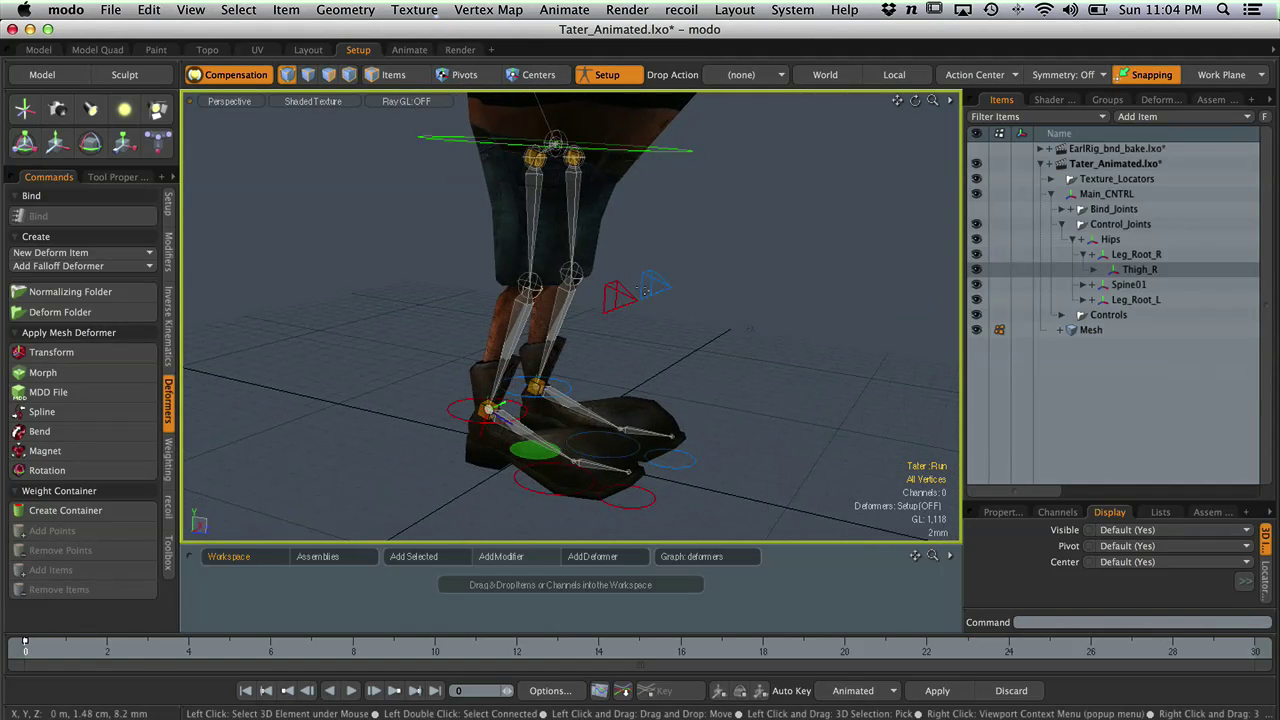
click(977, 315)
alt+drag(656, 320, 497, 330)
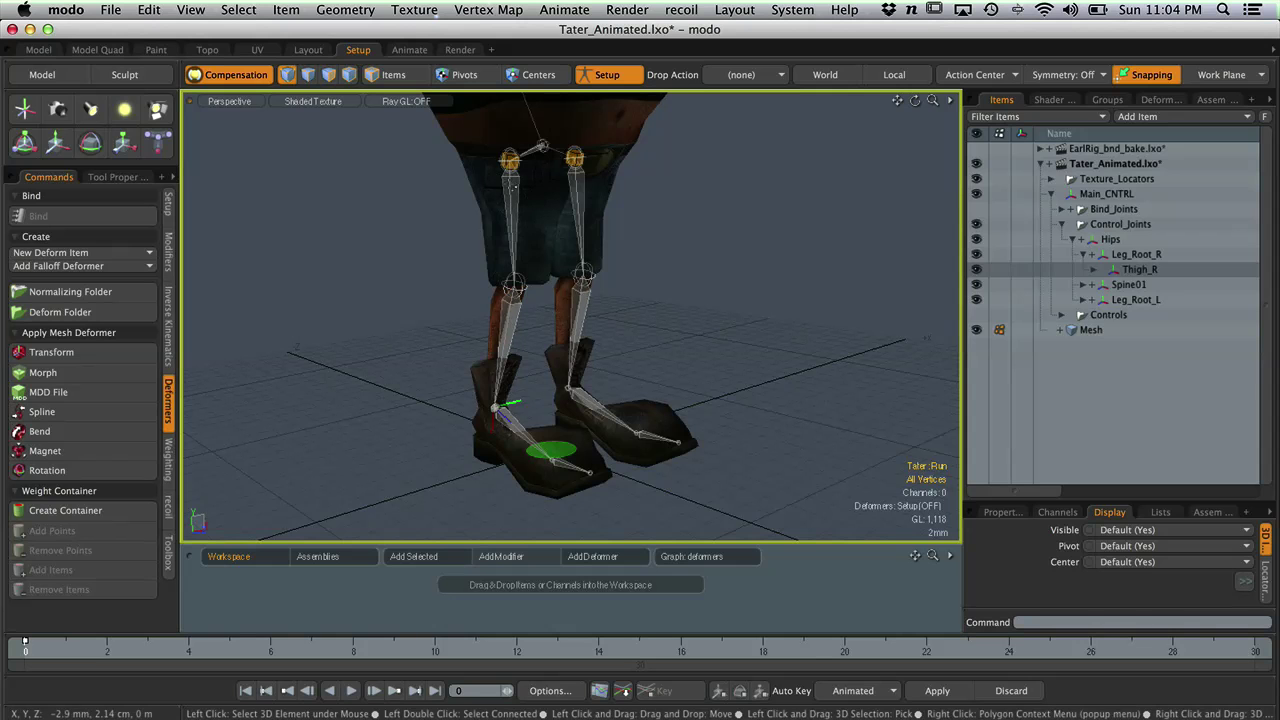
ctrl+alt+drag(525, 418, 554, 420)
- Show the Controls folder and select the right leg's IK goal at the ankle
click(976, 314)
alt+shift+drag(479, 347, 511, 319)
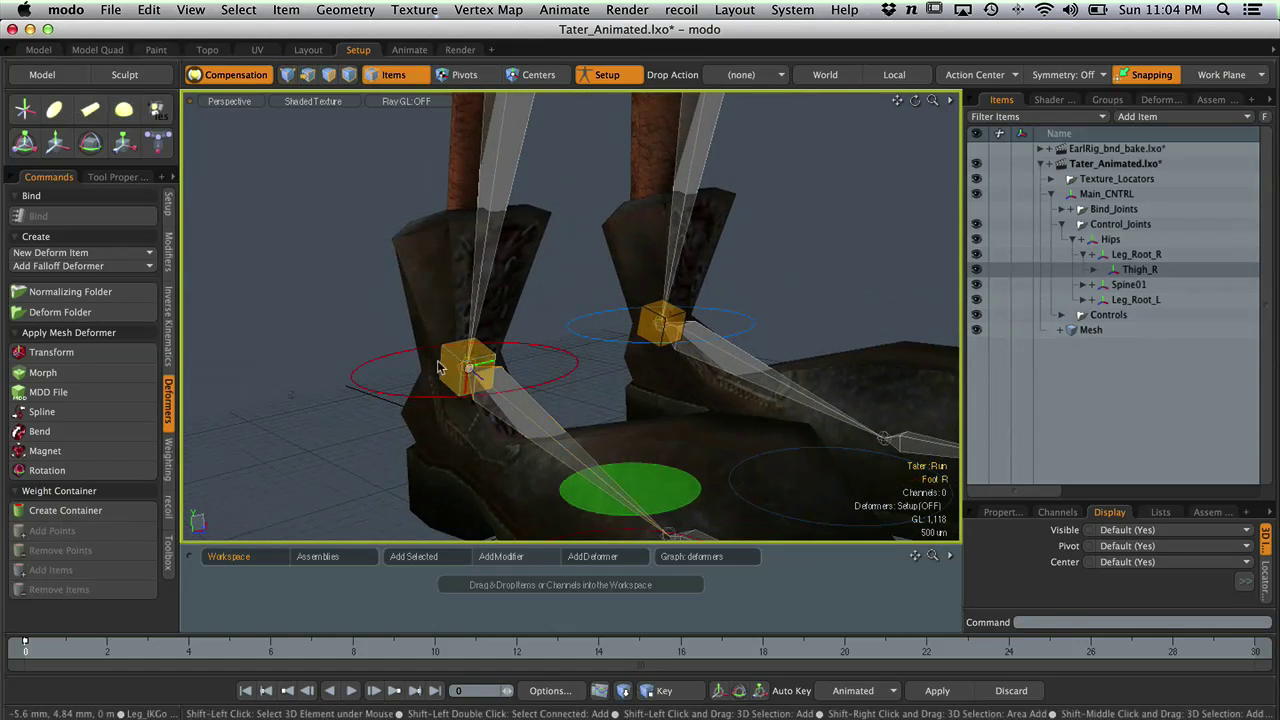
click(468, 366)
alt+drag(514, 377, 482, 364)
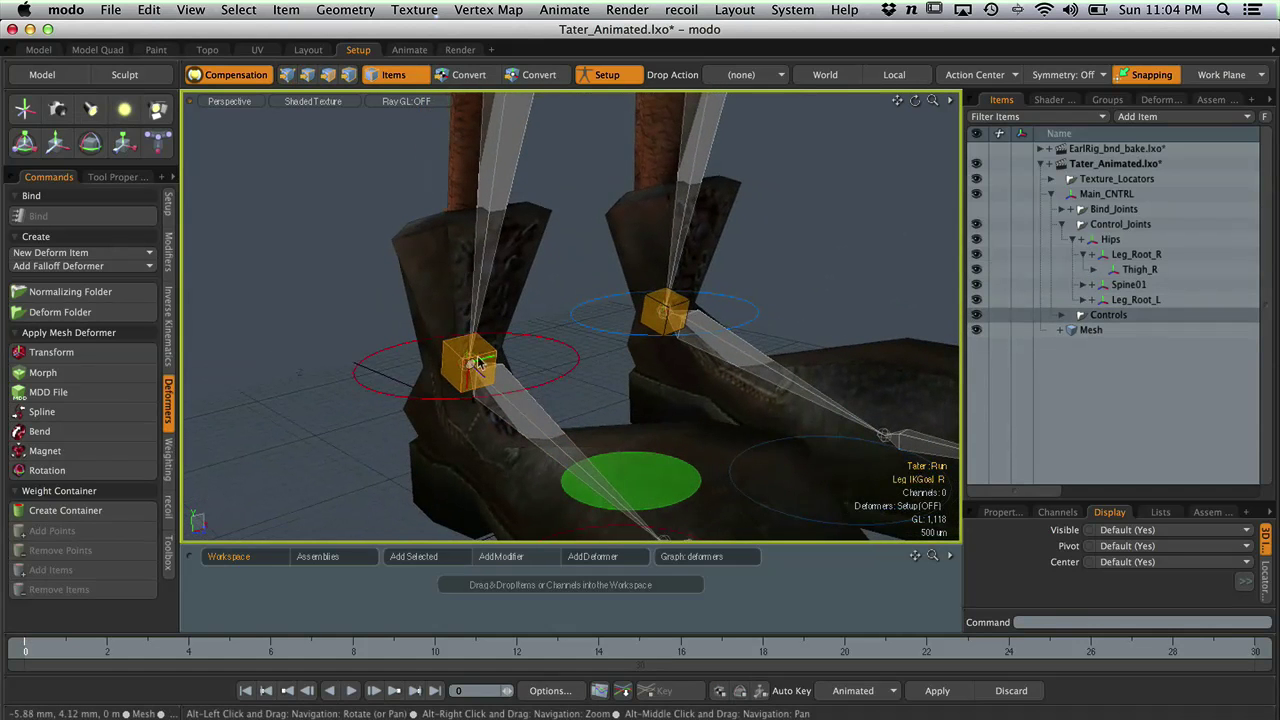
alt+scroll(462, 349, down, 5)
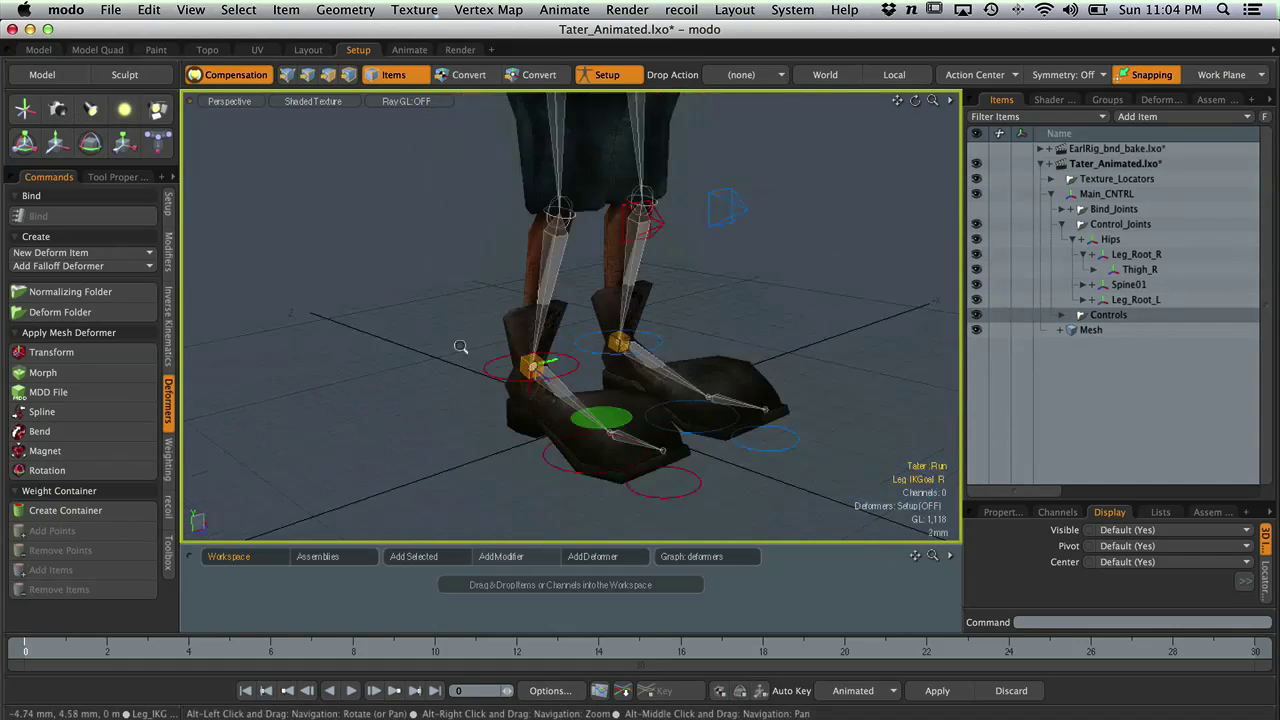
alt+shift+drag(564, 334, 522, 374)
alt+drag(562, 330, 534, 334)
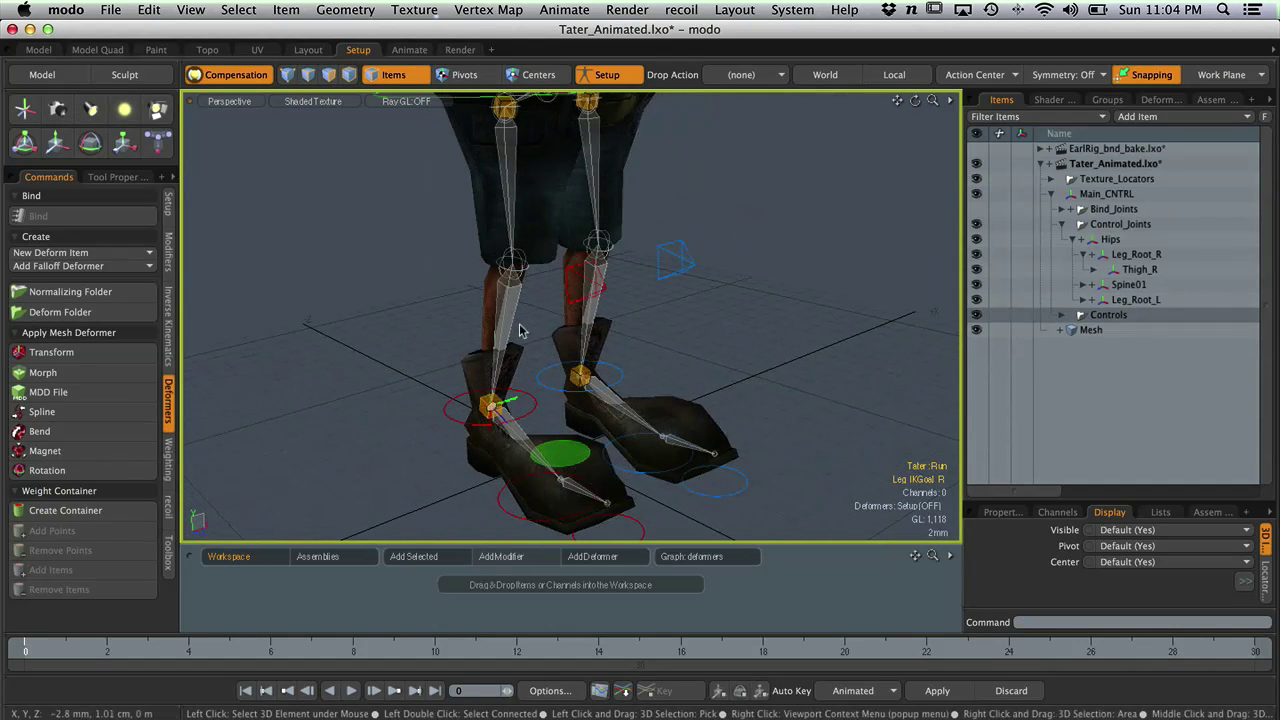
- Select the right leg's up-vector control and activate the Move tool on it
scroll(654, 318, down, 1)
alt+drag(654, 318, 623, 327)
click(605, 343)
key(w)
key(super+z)
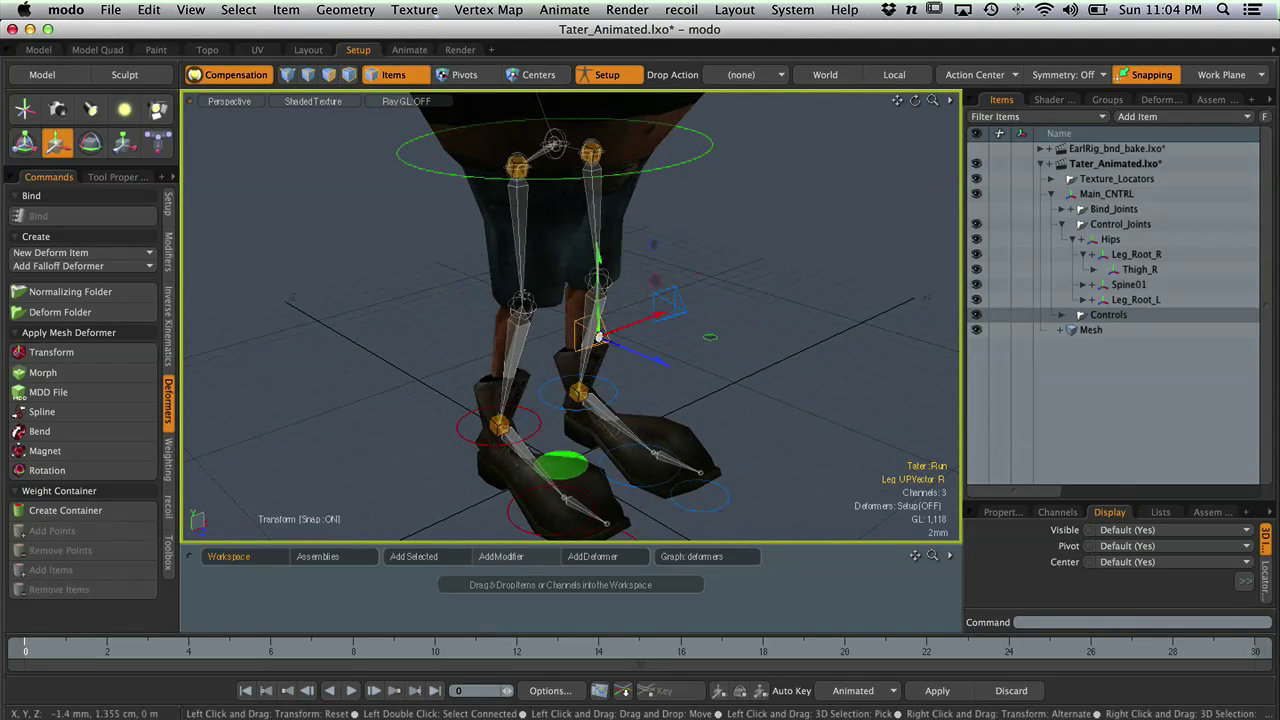
scroll(514, 284, up, 3)
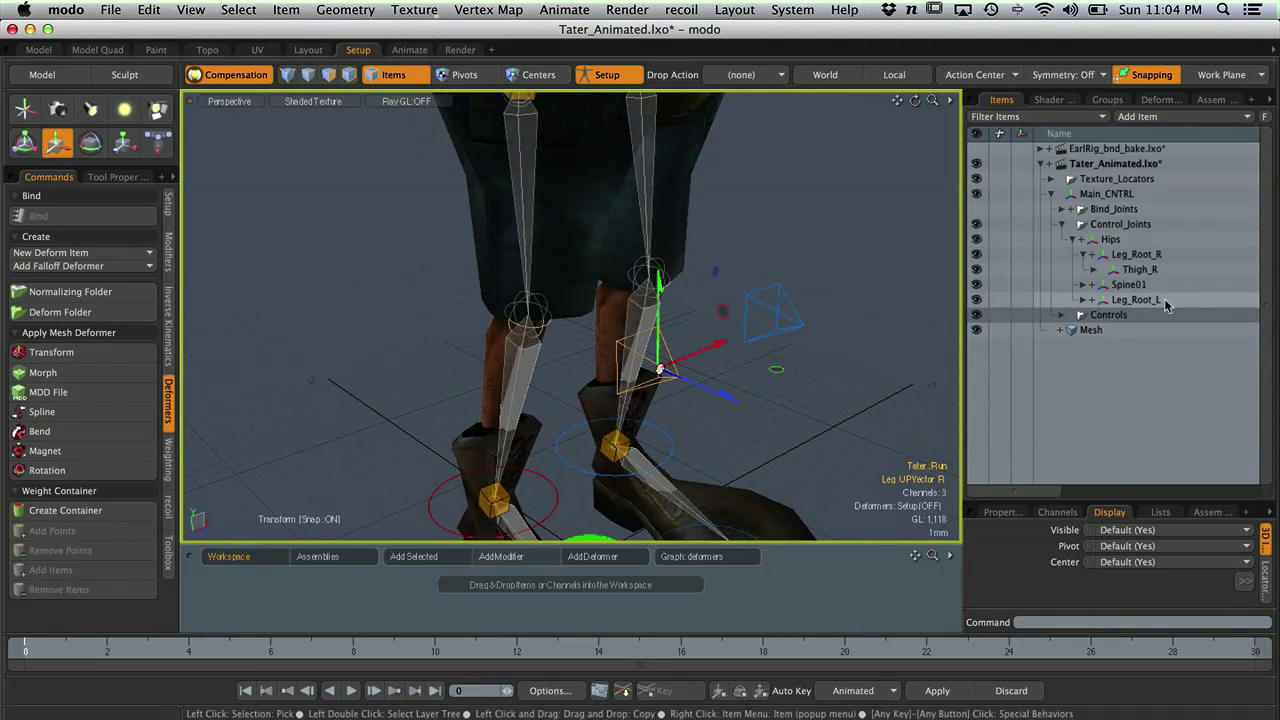
- Select Leg_Root_R and its child Thigh_R in turn, and expand Thigh_R to list its children
click(1148, 270)
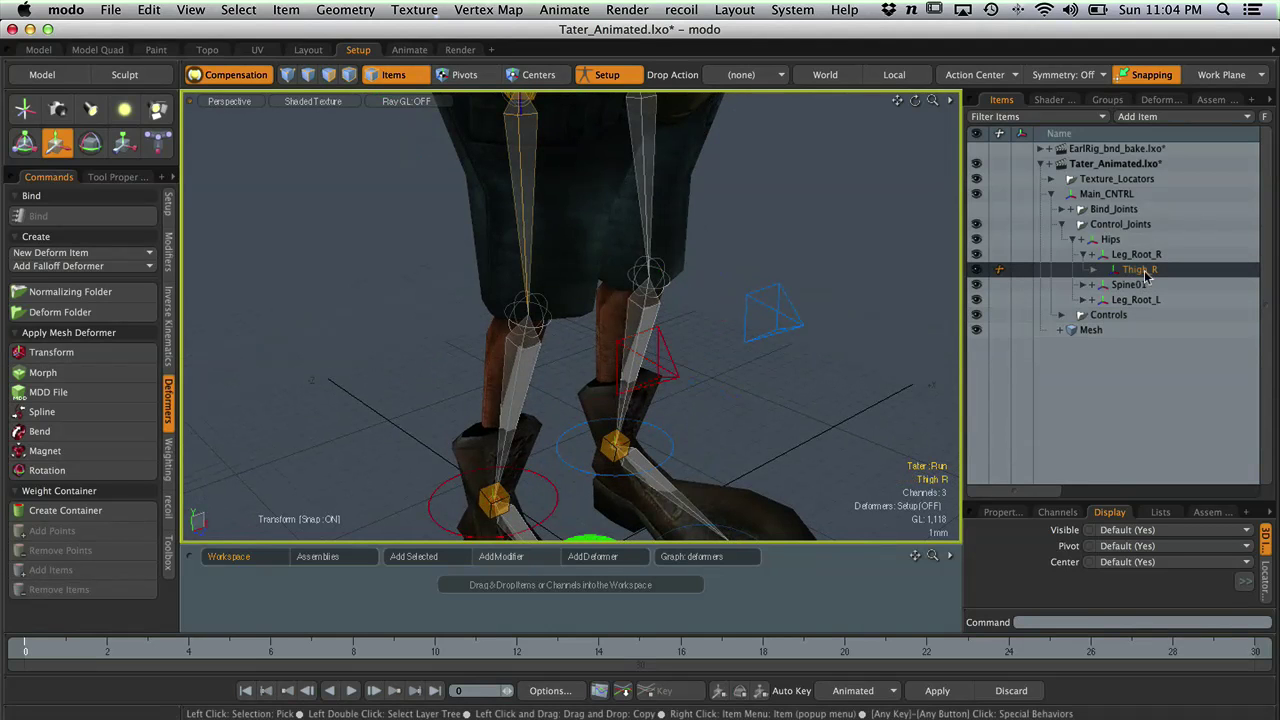
click(1127, 258)
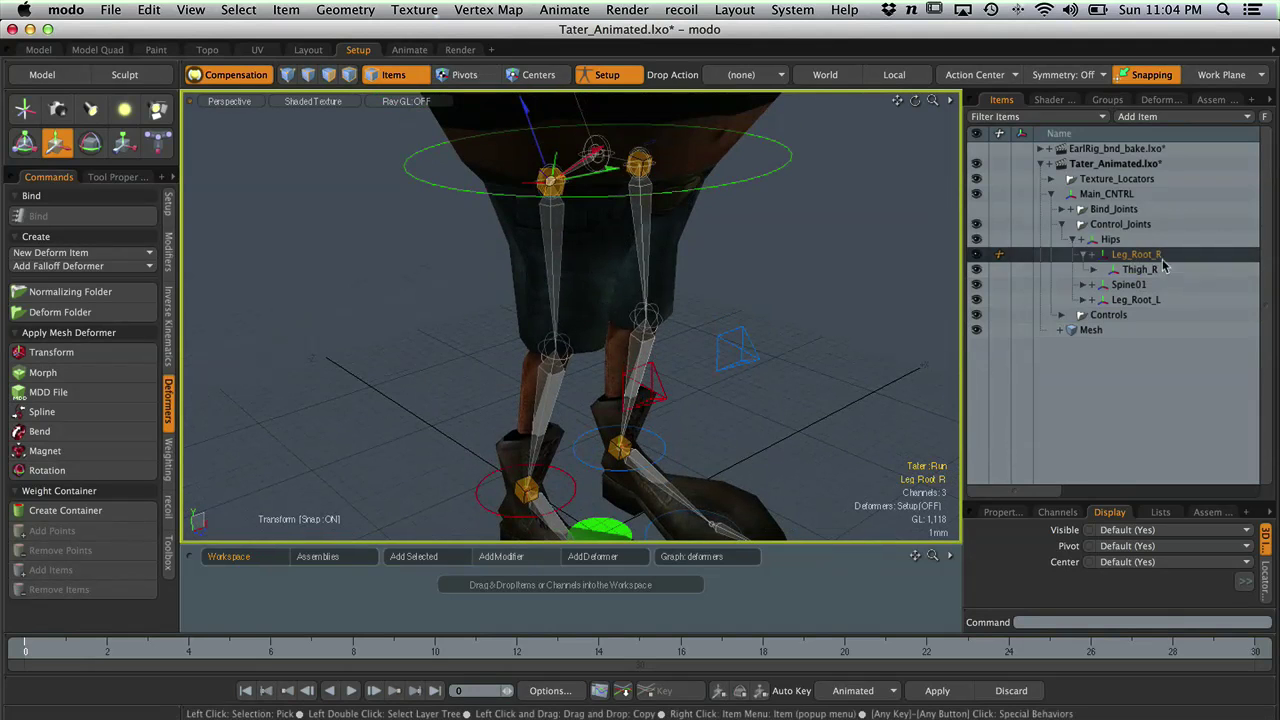
click(1137, 271)
click(1093, 270)
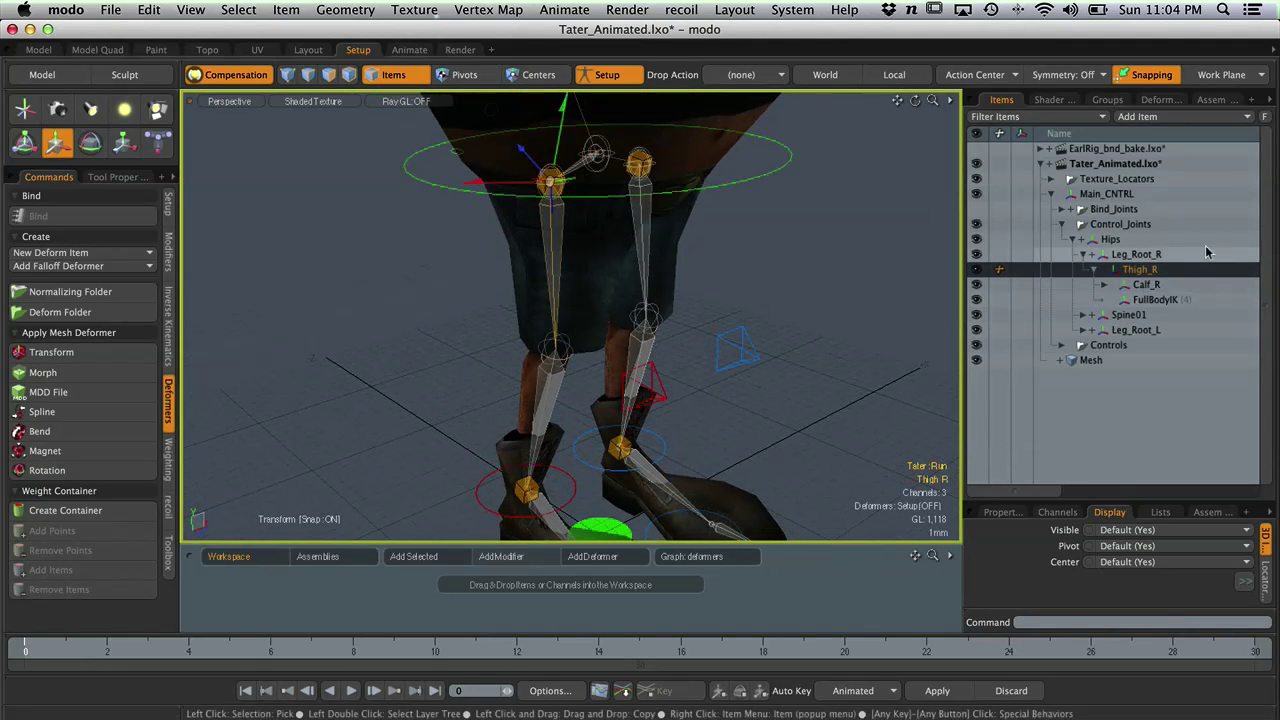
- Select Leg_Root_R in the item list and examine its joint between the hips and the right thigh
click(1135, 256)
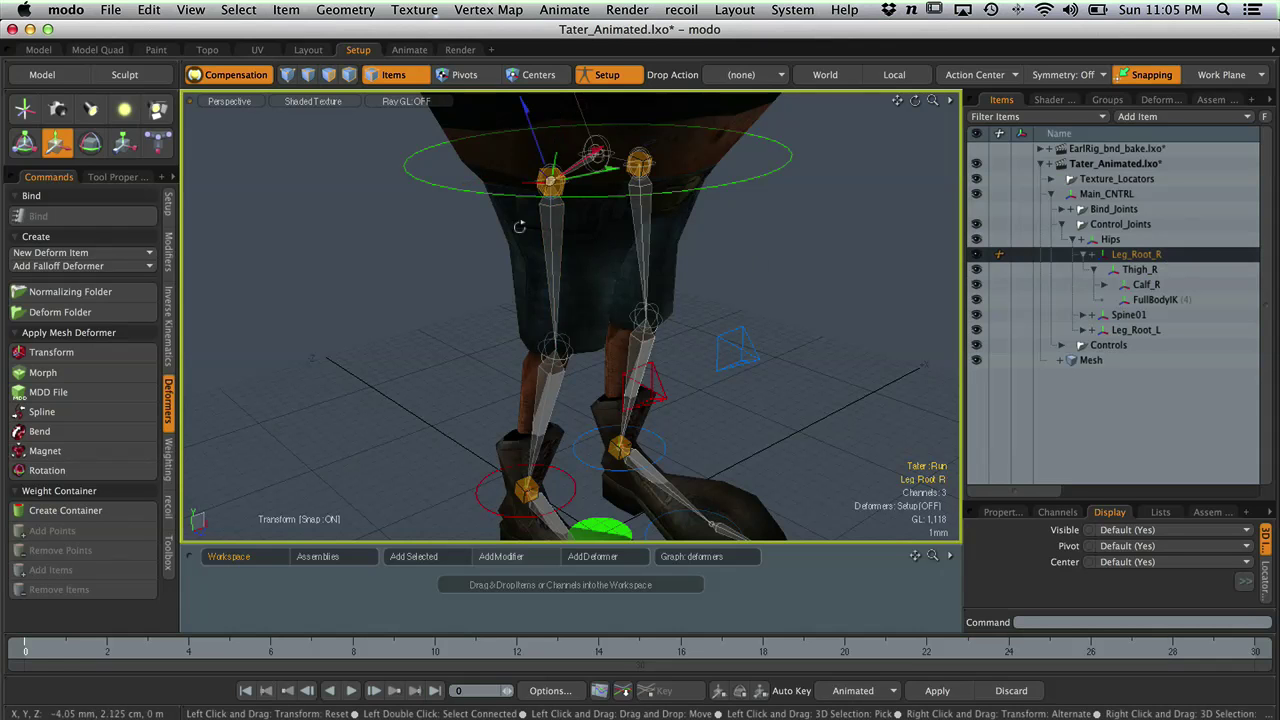
scroll(680, 291, down, 3)
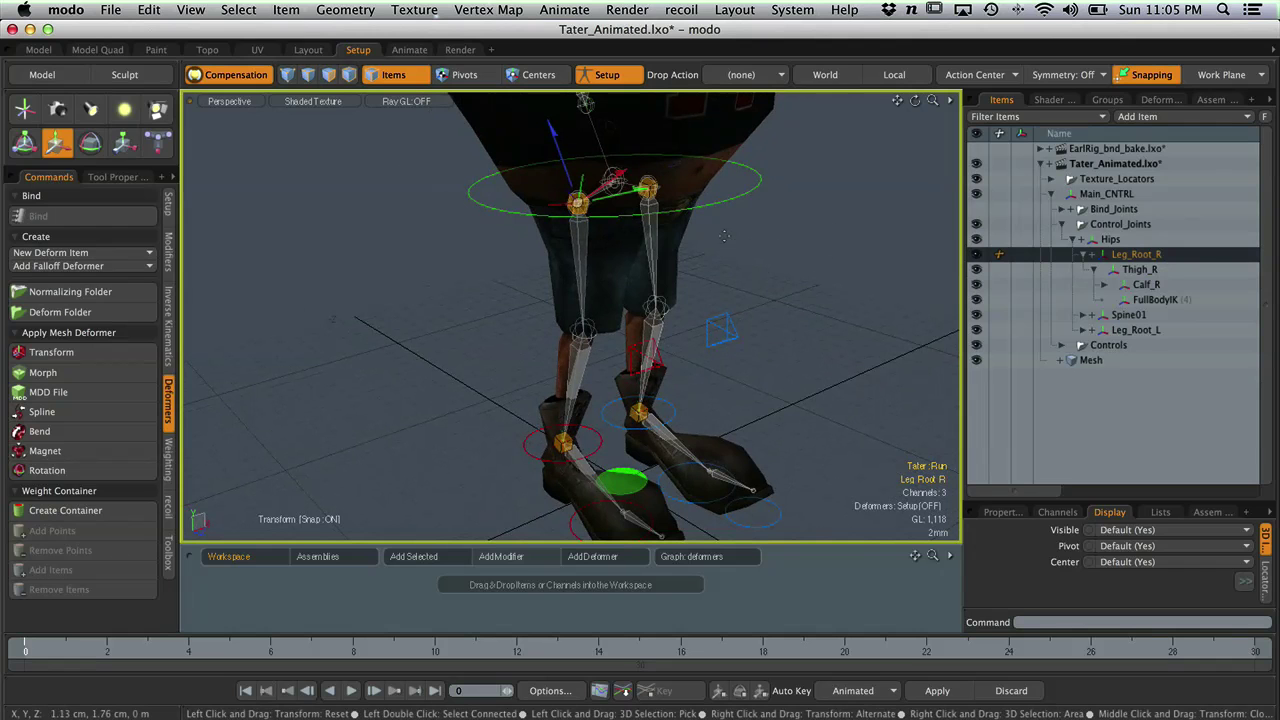
alt+drag(724, 258, 700, 264)
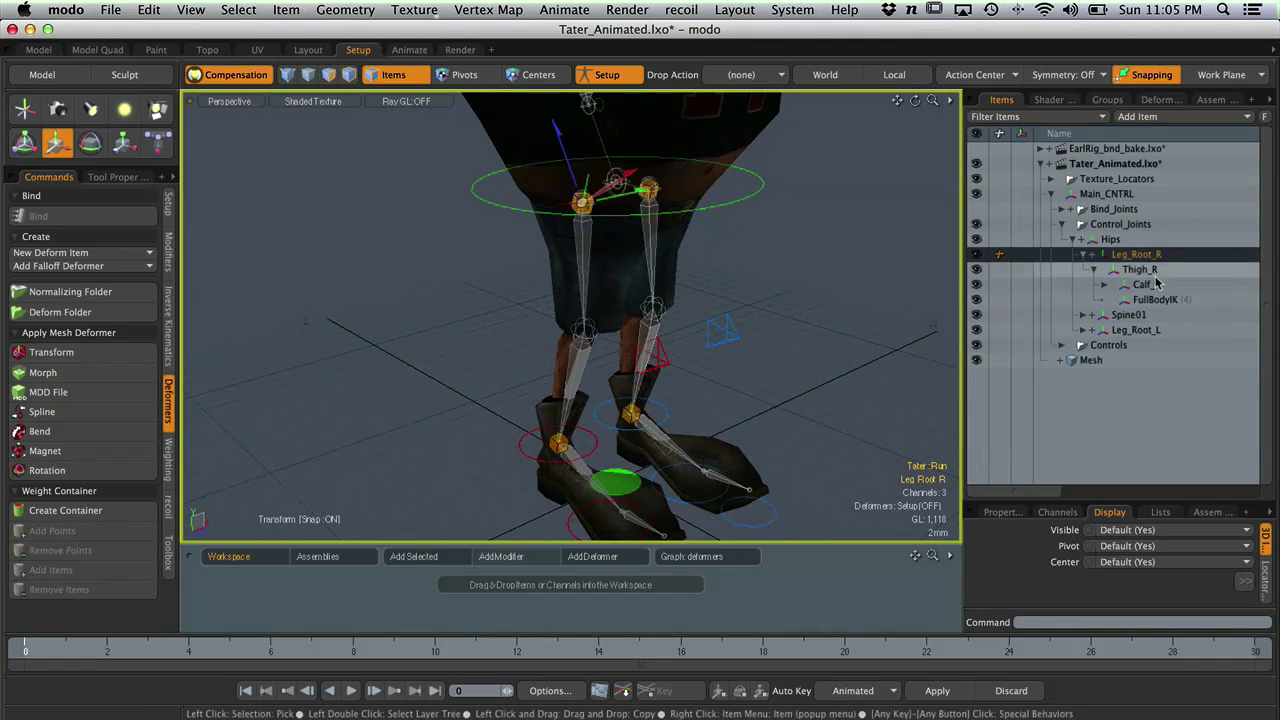
- Examine the right arm's joint chain and the upper-body joints and controls from several angles and distances
alt+drag(877, 323, 791, 297)
alt+right_drag(791, 297, 744, 356)
alt+drag(744, 356, 700, 350)
alt+drag(560, 240, 498, 246)
alt+right_drag(498, 246, 530, 236)
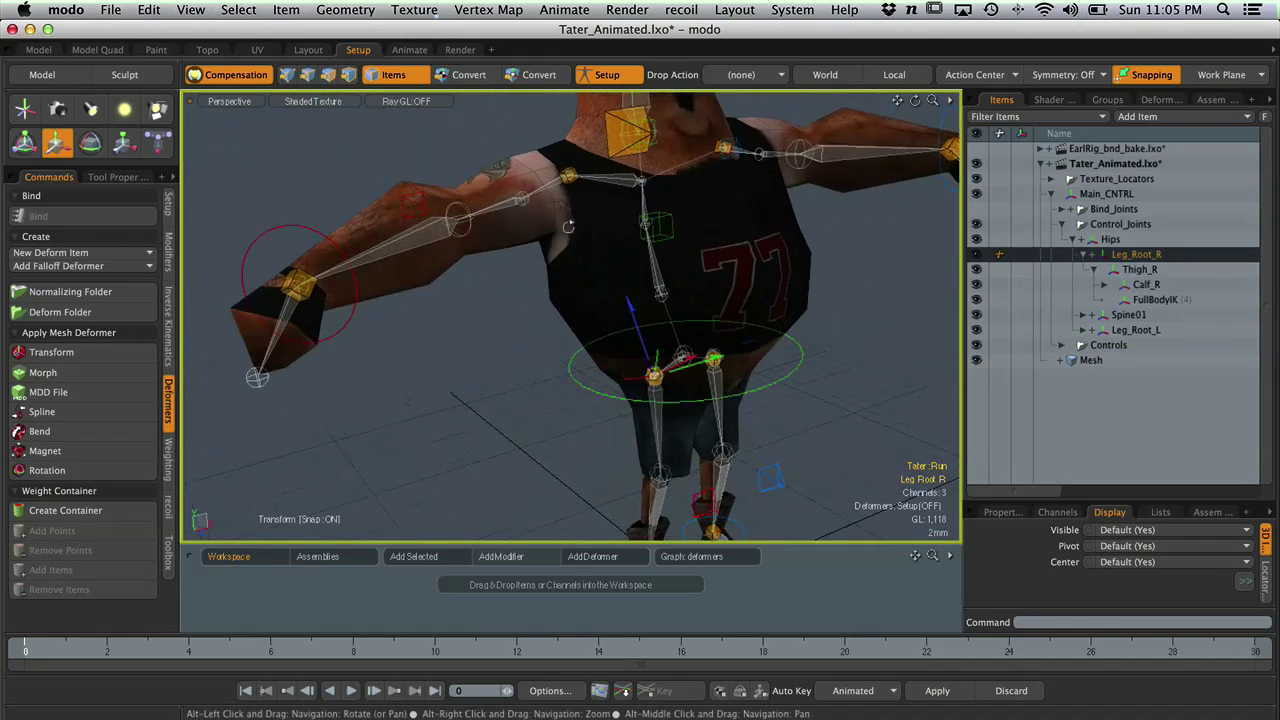
alt+drag(530, 236, 543, 343)
alt+right_drag(543, 343, 594, 271)
alt+drag(594, 271, 603, 274)
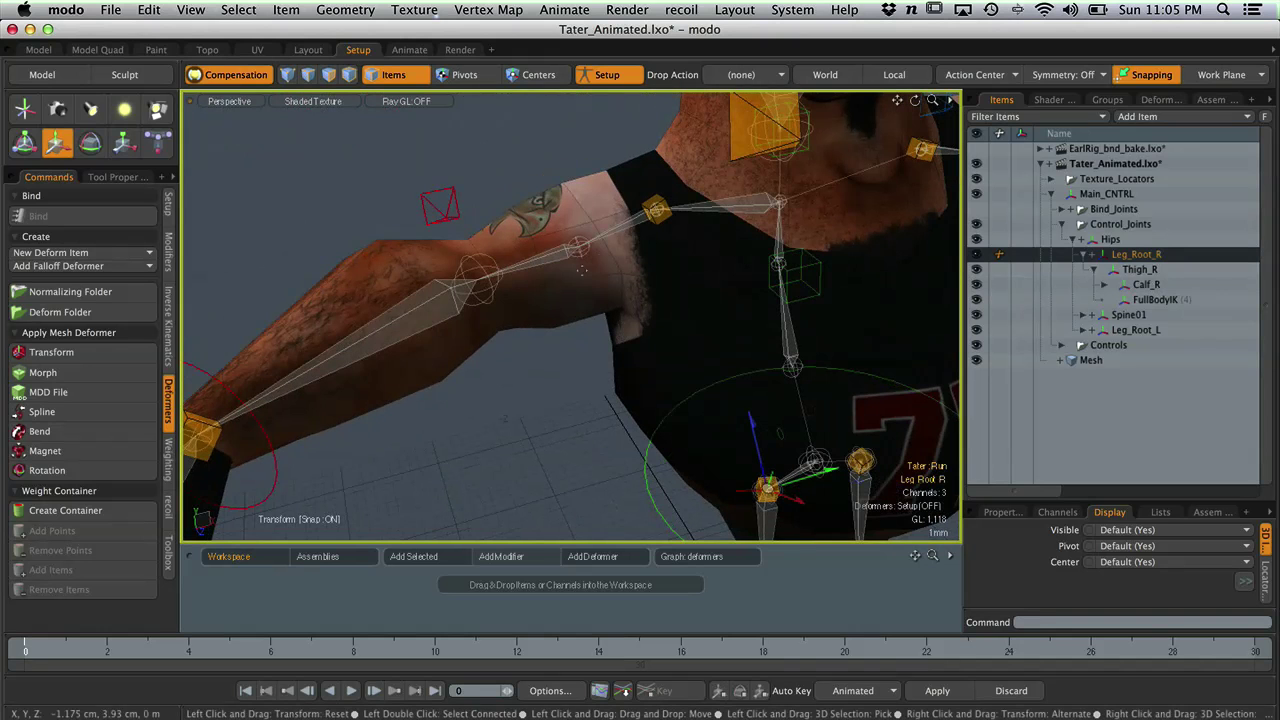
alt+drag(443, 297, 387, 320)
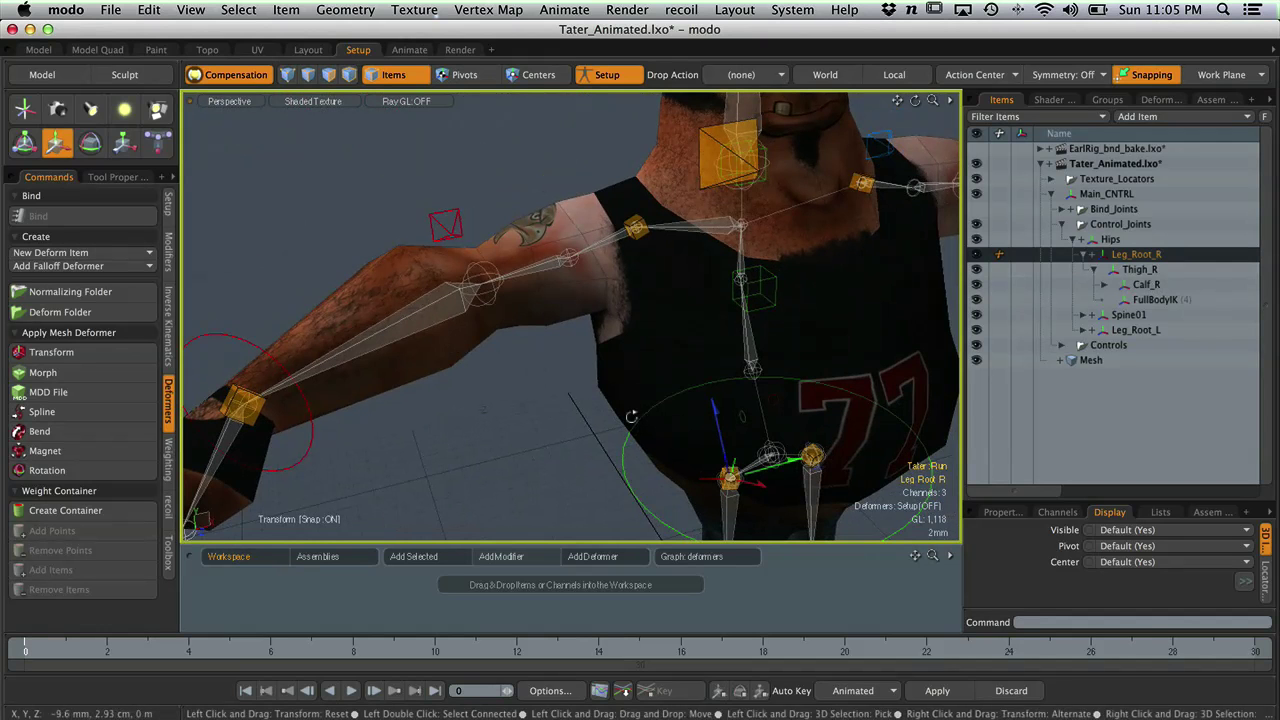
alt+right_drag(631, 417, 600, 451)
alt+middle_drag(600, 451, 541, 361)
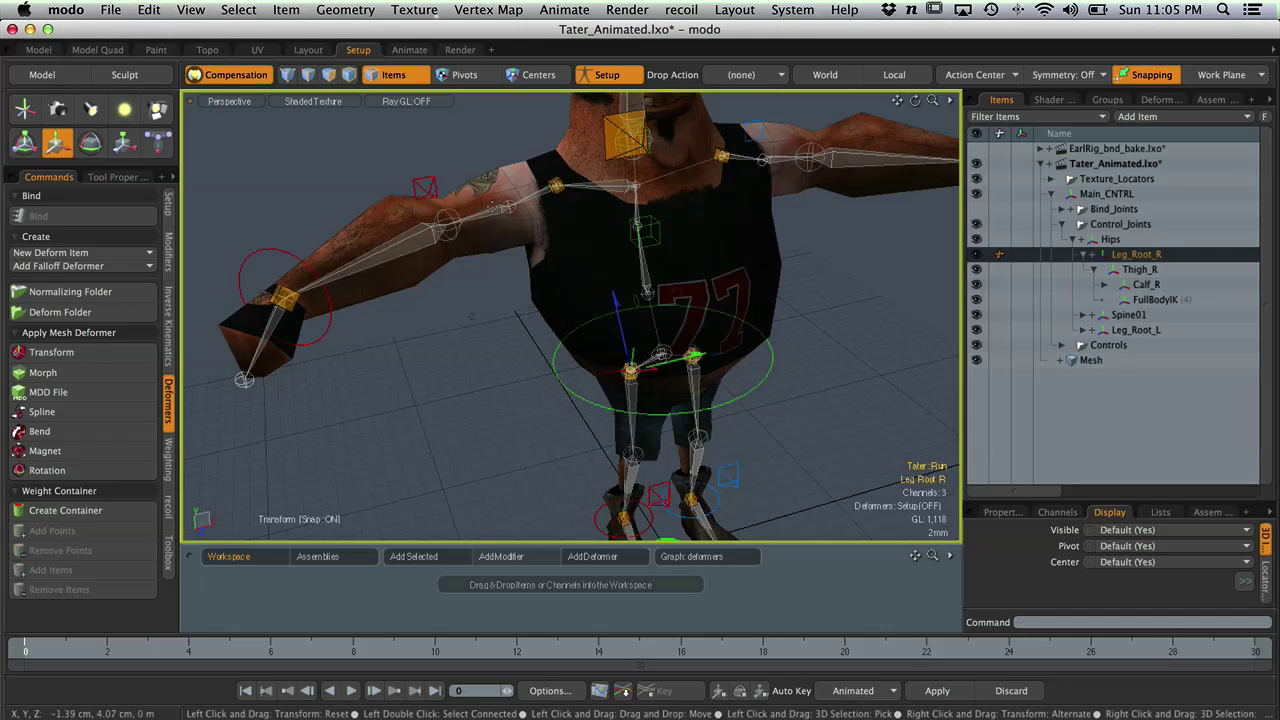
ctrl+alt+drag(481, 243, 509, 263)
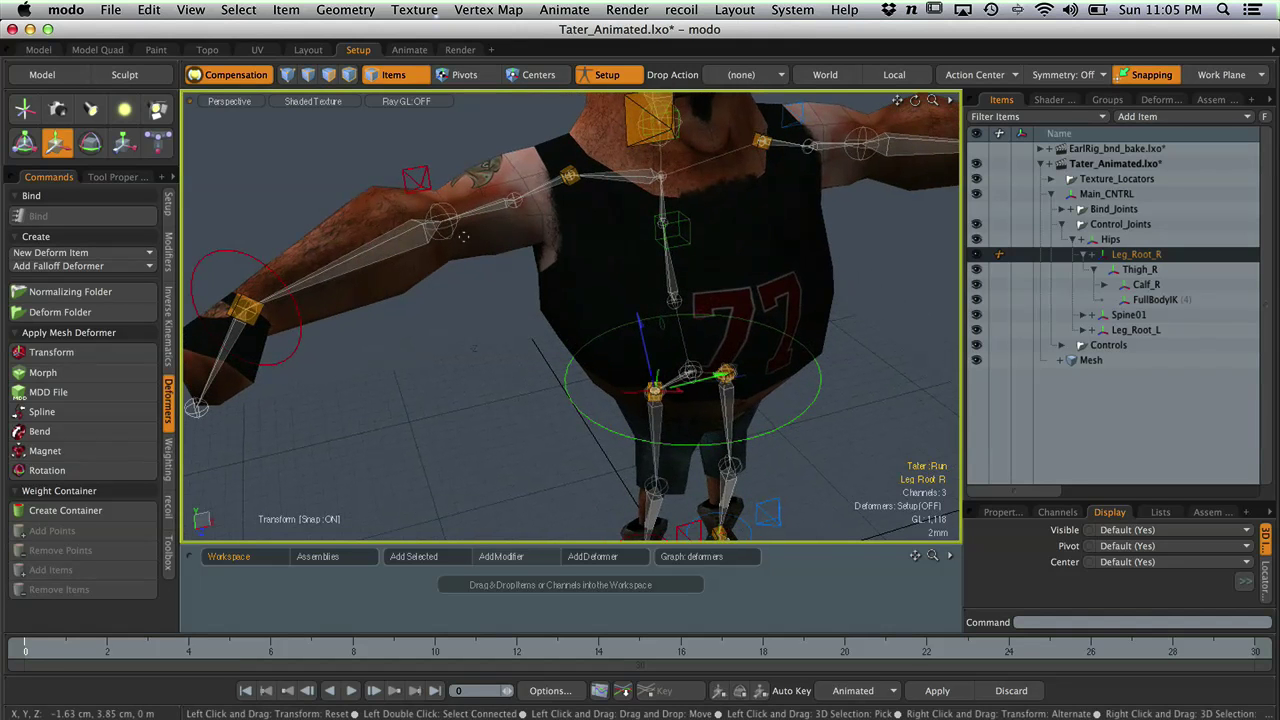
alt+drag(495, 393, 469, 349)
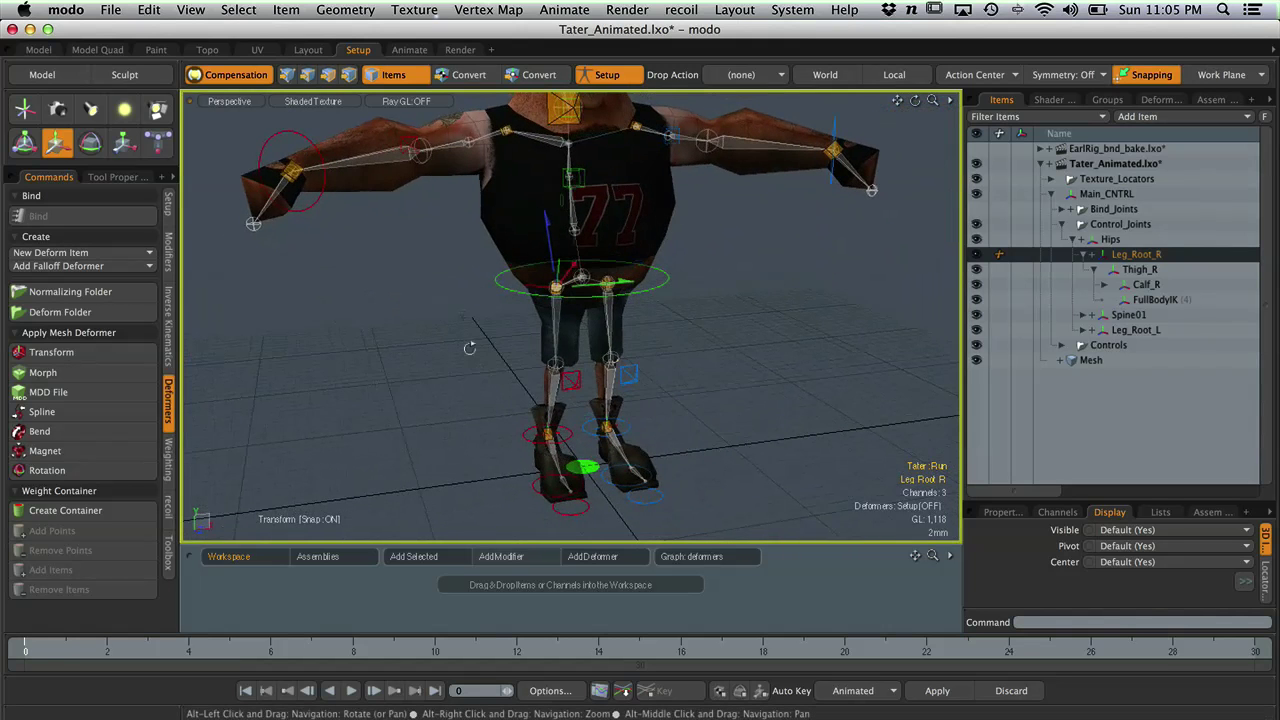
- Hide the Controls folder and collapse Leg_Root_R in the item list
click(976, 345)
alt+drag(798, 338, 726, 361)
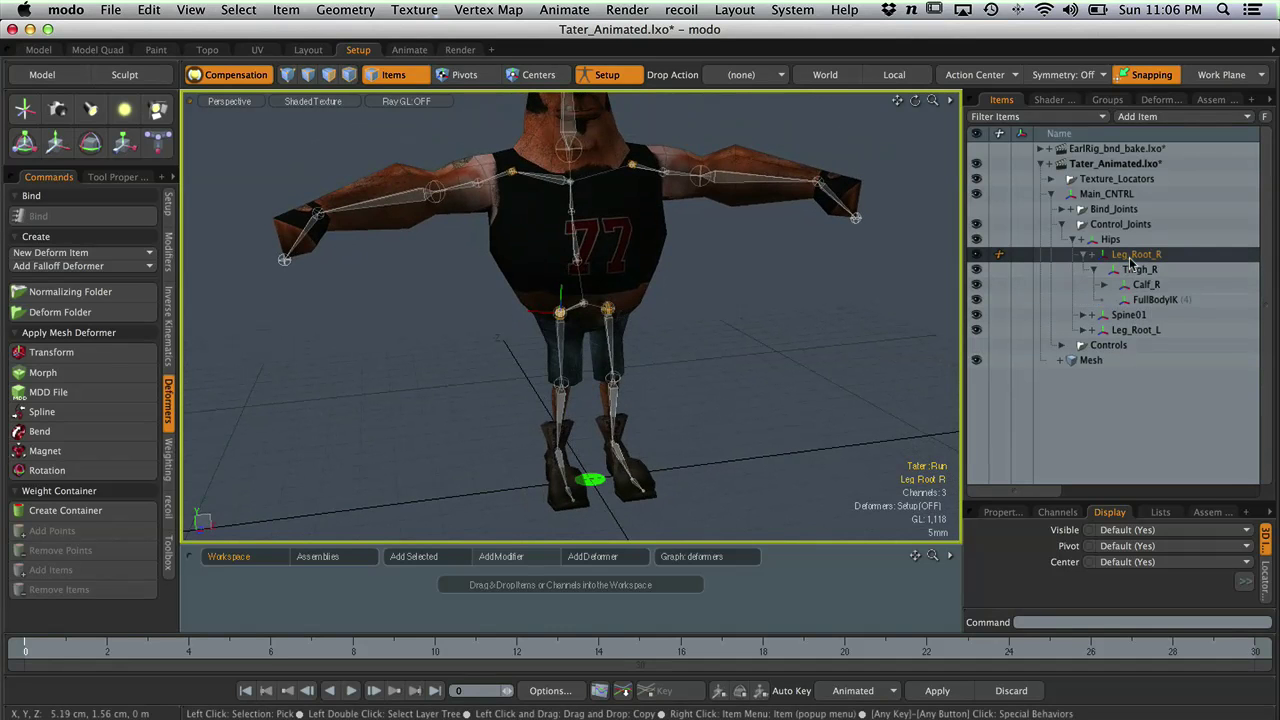
click(1083, 254)
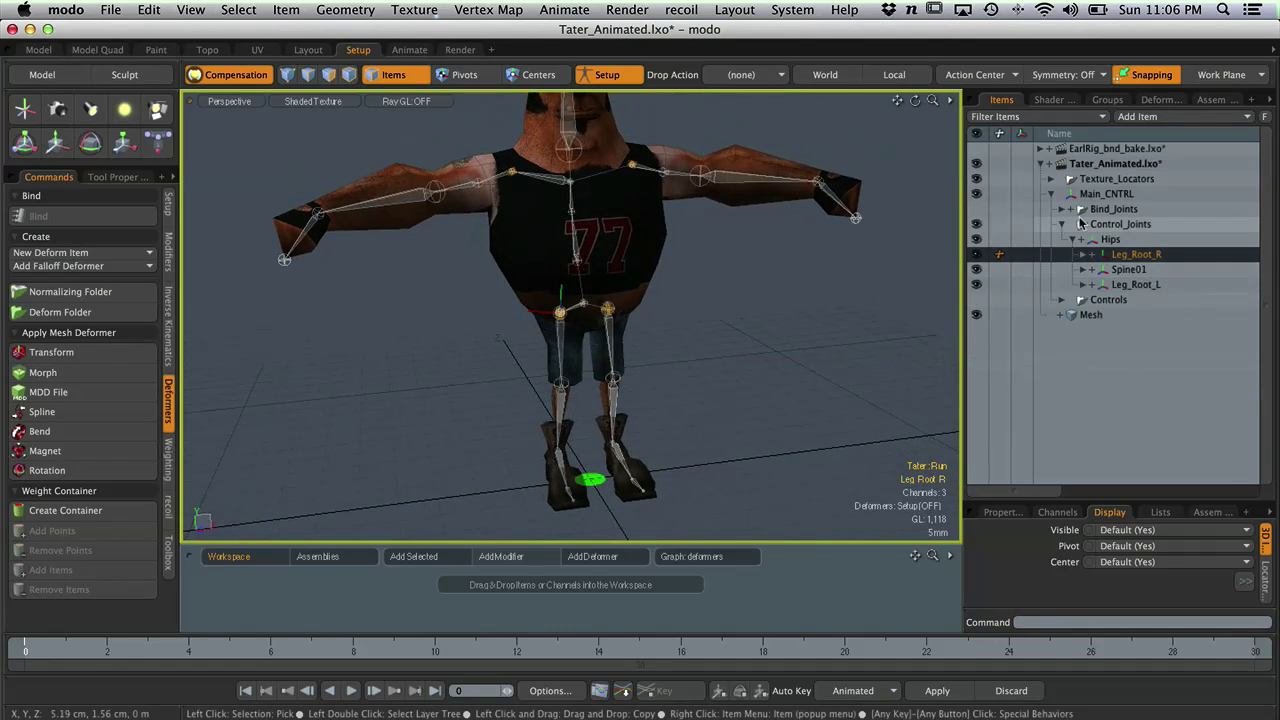
- Select Hips with its entire joint hierarchy under Control_Joints and duplicate it
click(1110, 239)
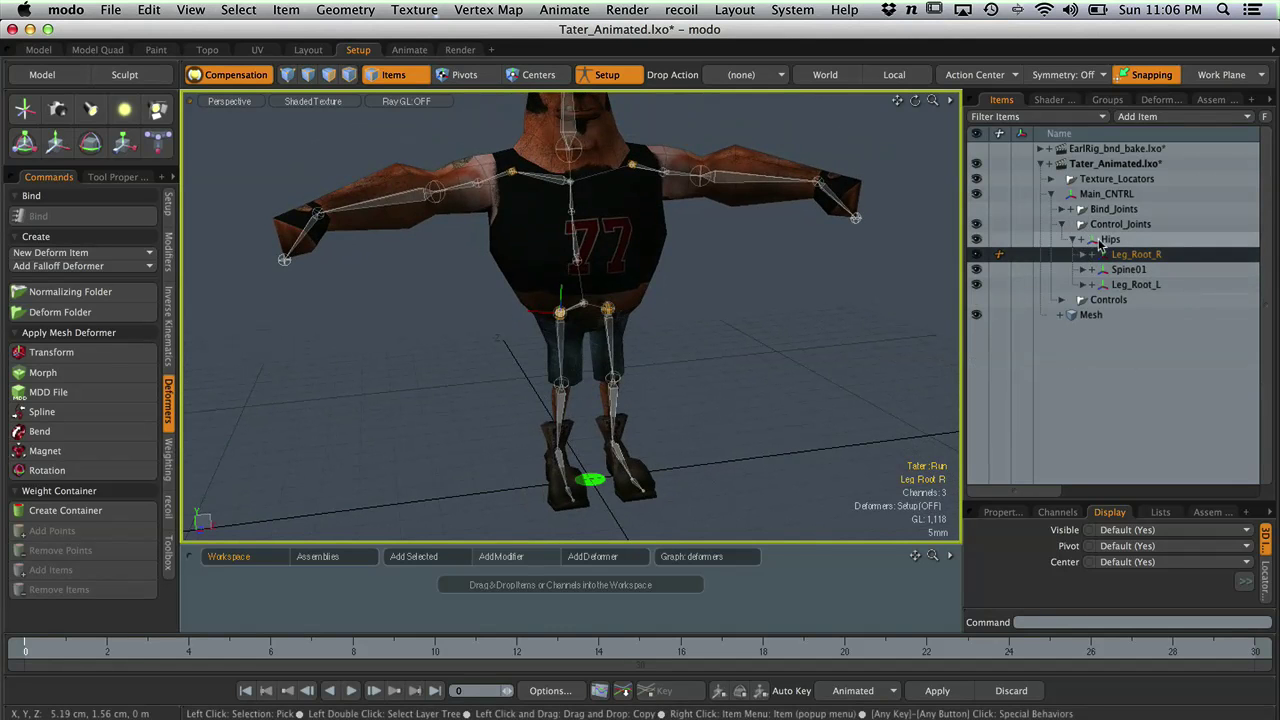
double_click(1122, 244)
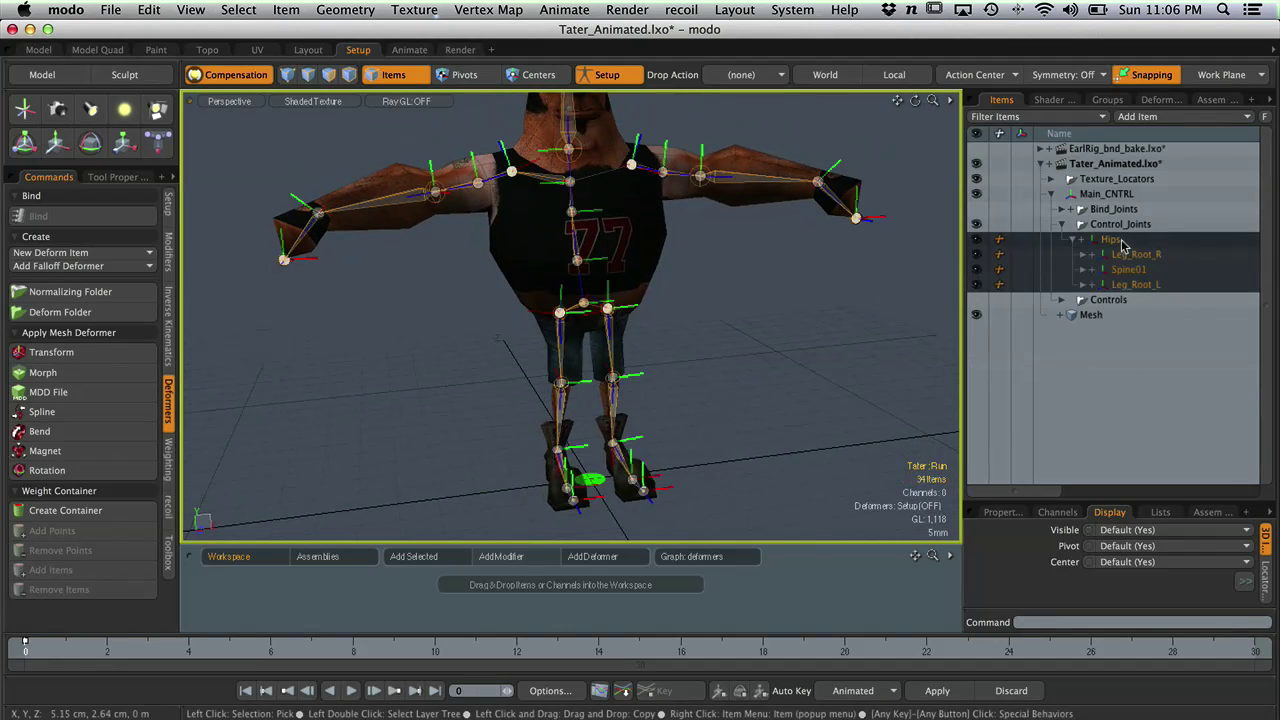
mouse_move(689, 291)
alt+mouse_down()
mouse_move(605, 311)
mouse_move(651, 320)
mouse_move(671, 301)
alt+mouse_up()
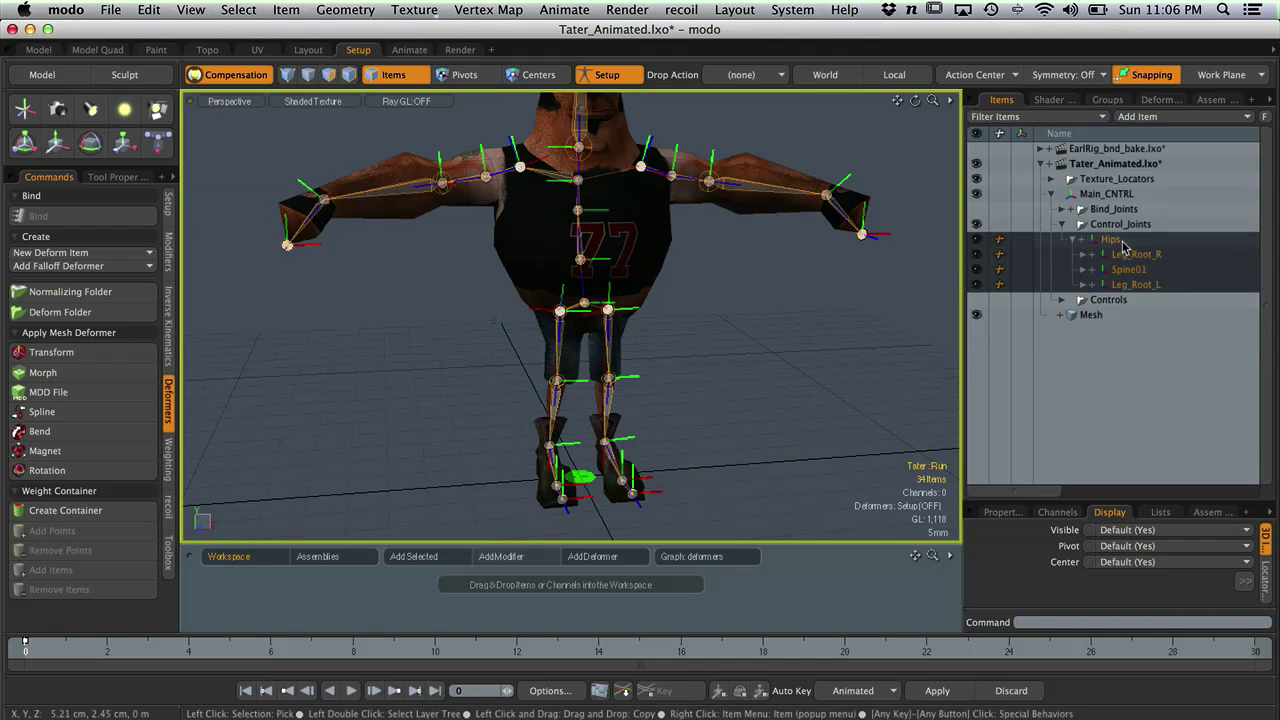
ctrl+alt+drag(740, 251, 700, 283)
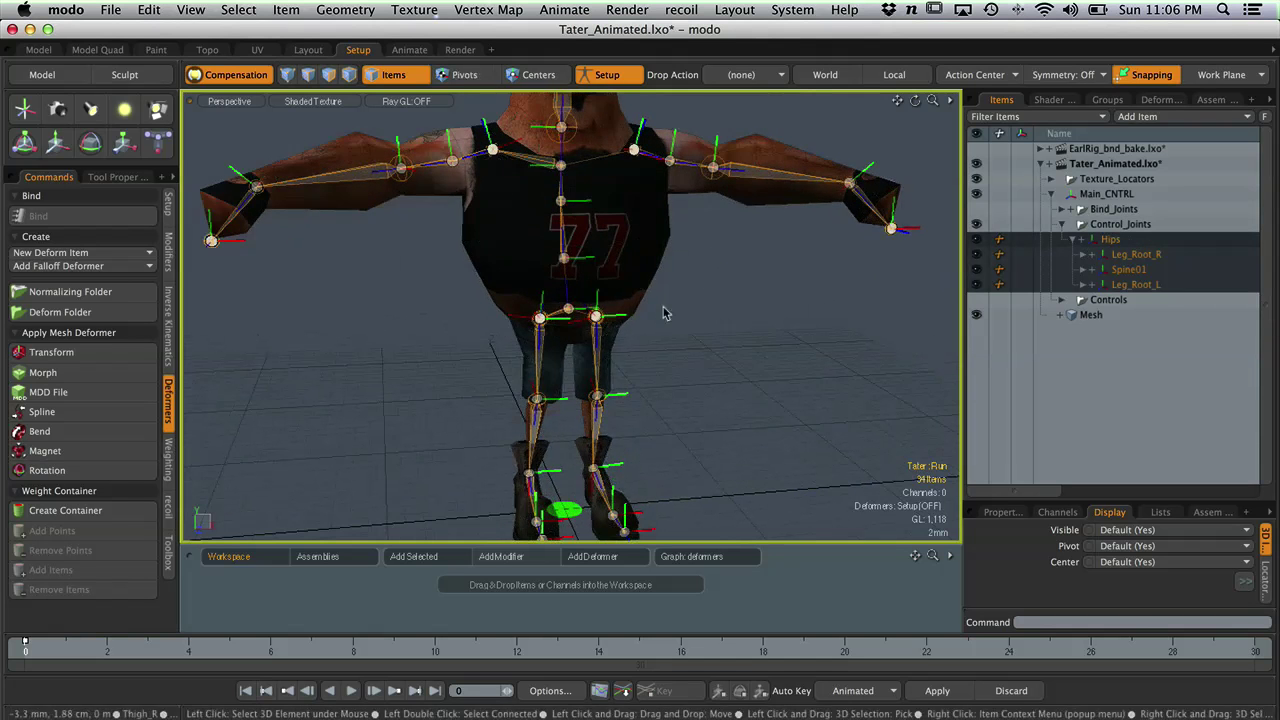
scroll(737, 303, up, 4)
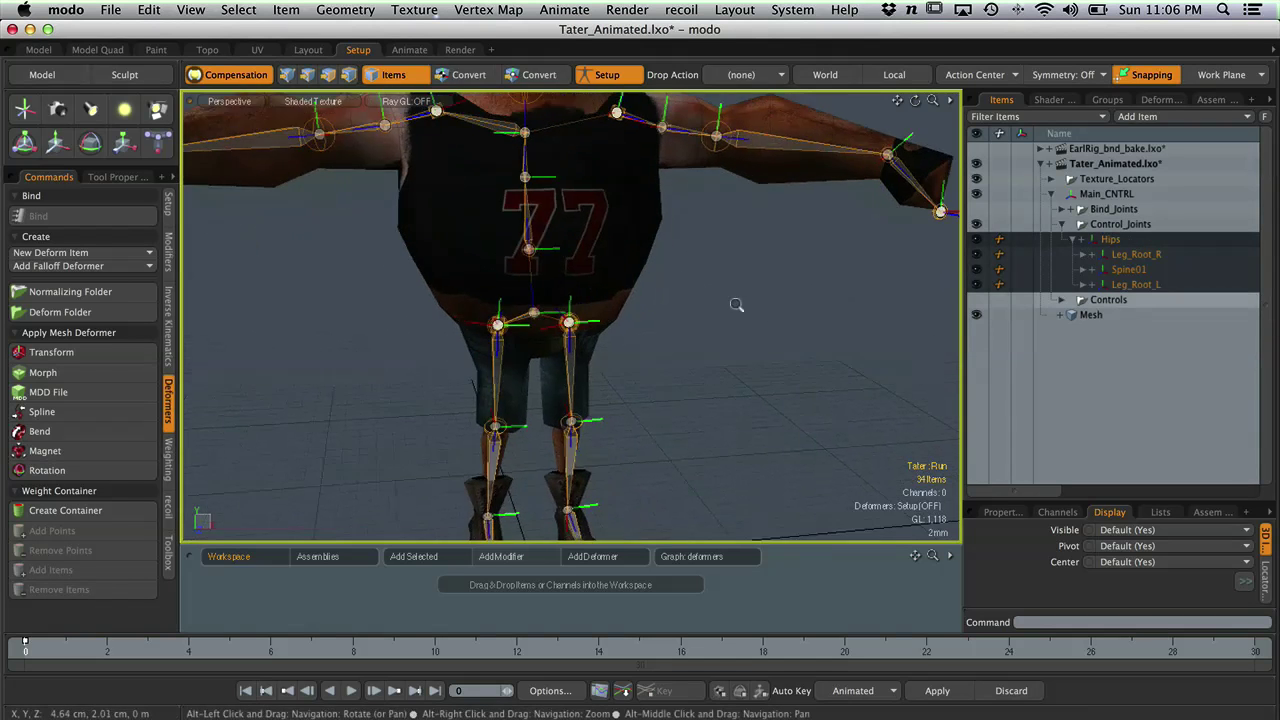
right_click(1113, 241)
click(1095, 490)
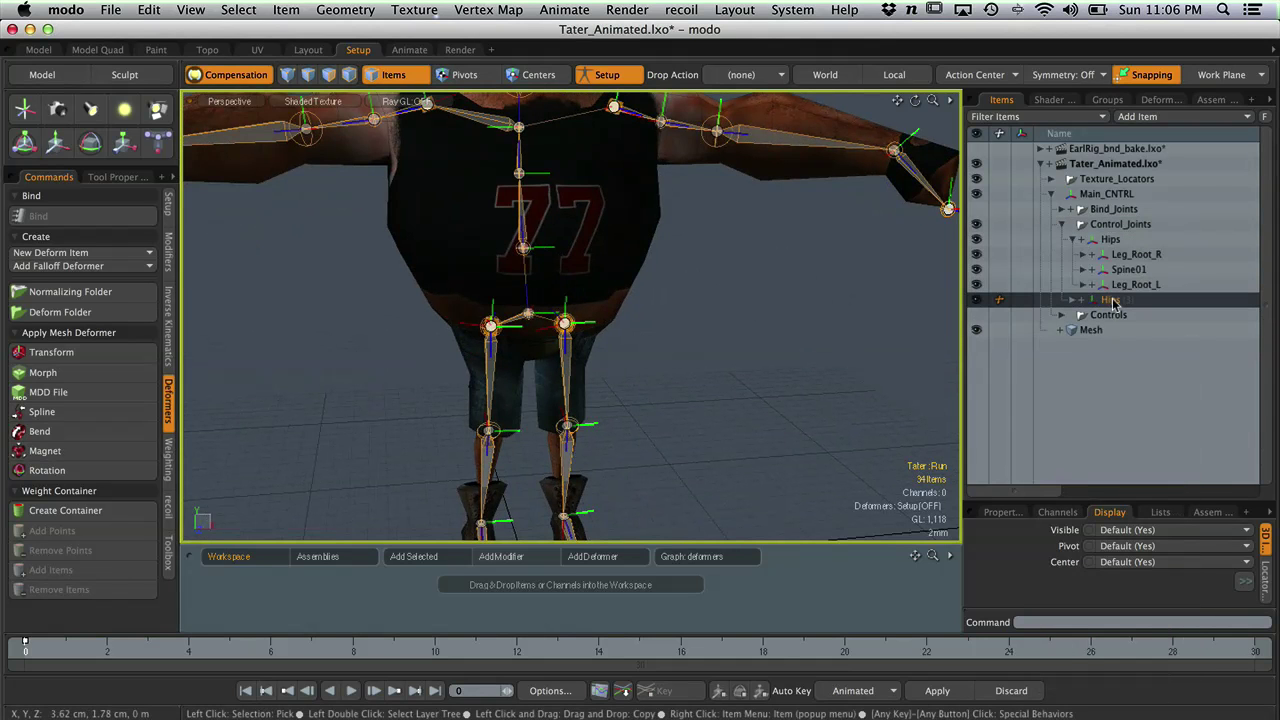
- Expand the duplicated Hips to list its child joints and select only the duplicated Hips joint
scroll(740, 390, down, 3)
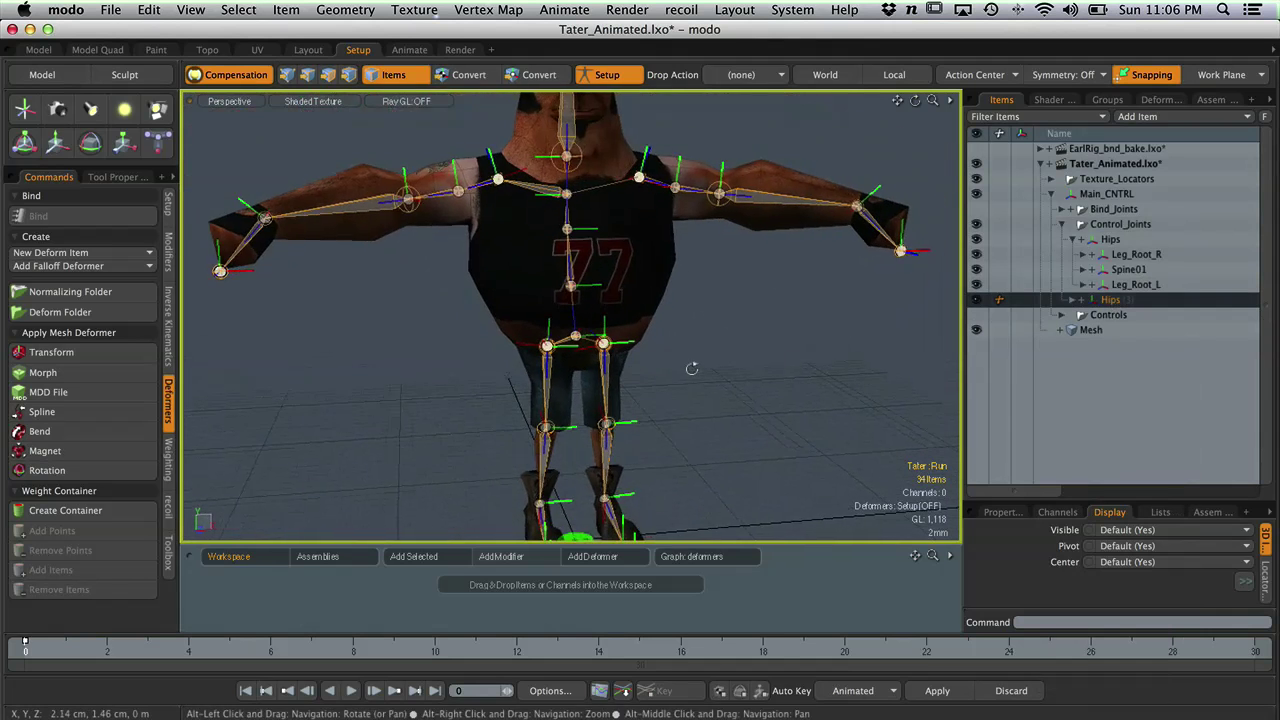
alt+drag(834, 374, 733, 353)
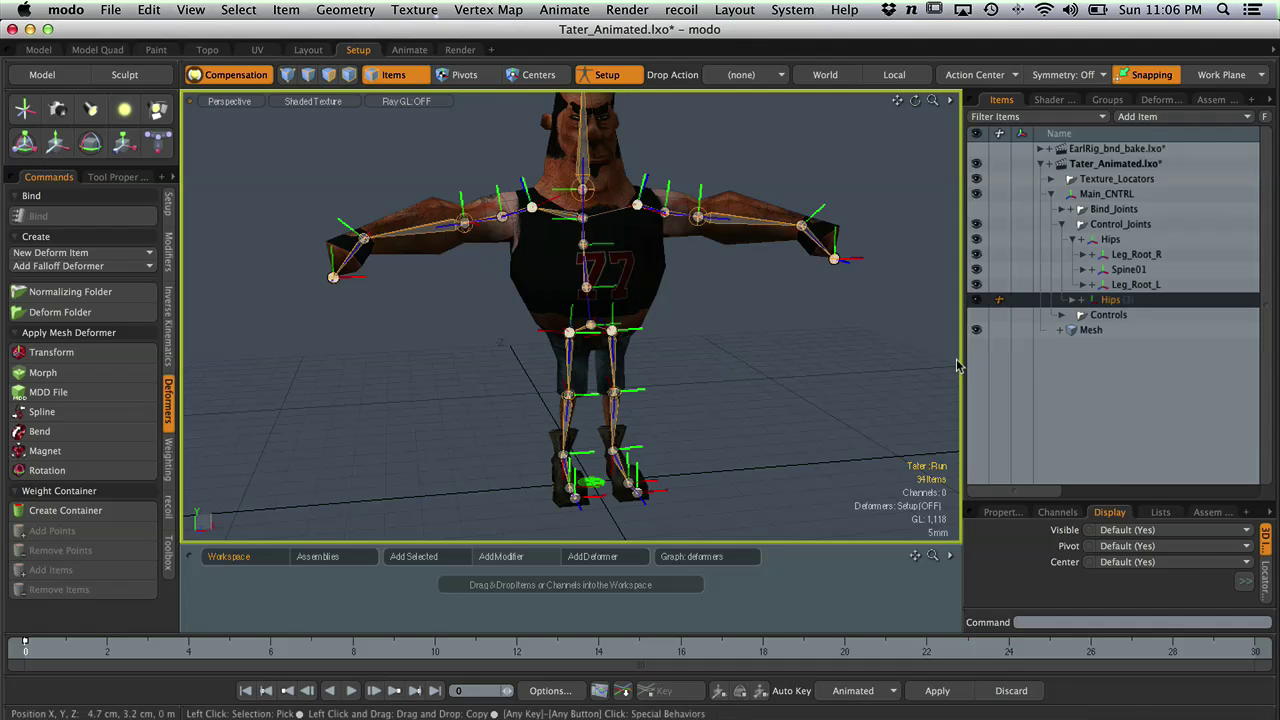
ctrl+alt+drag(738, 351, 782, 365)
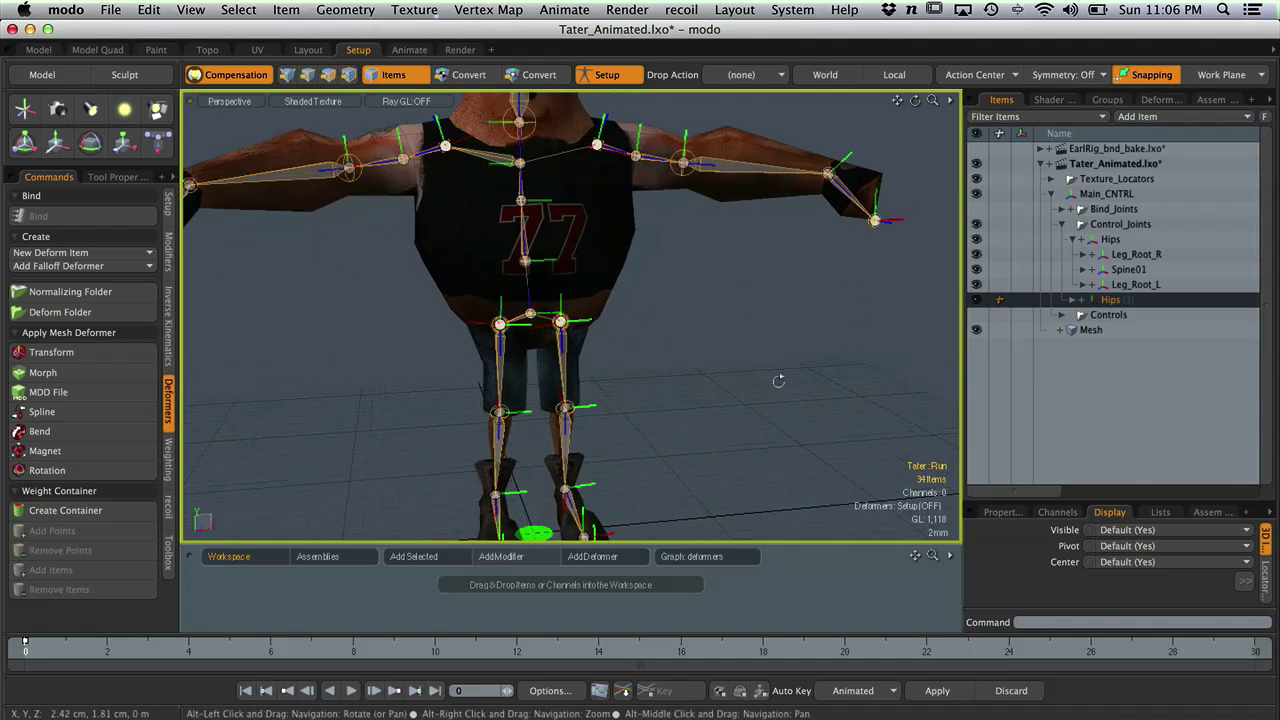
click(1073, 302)
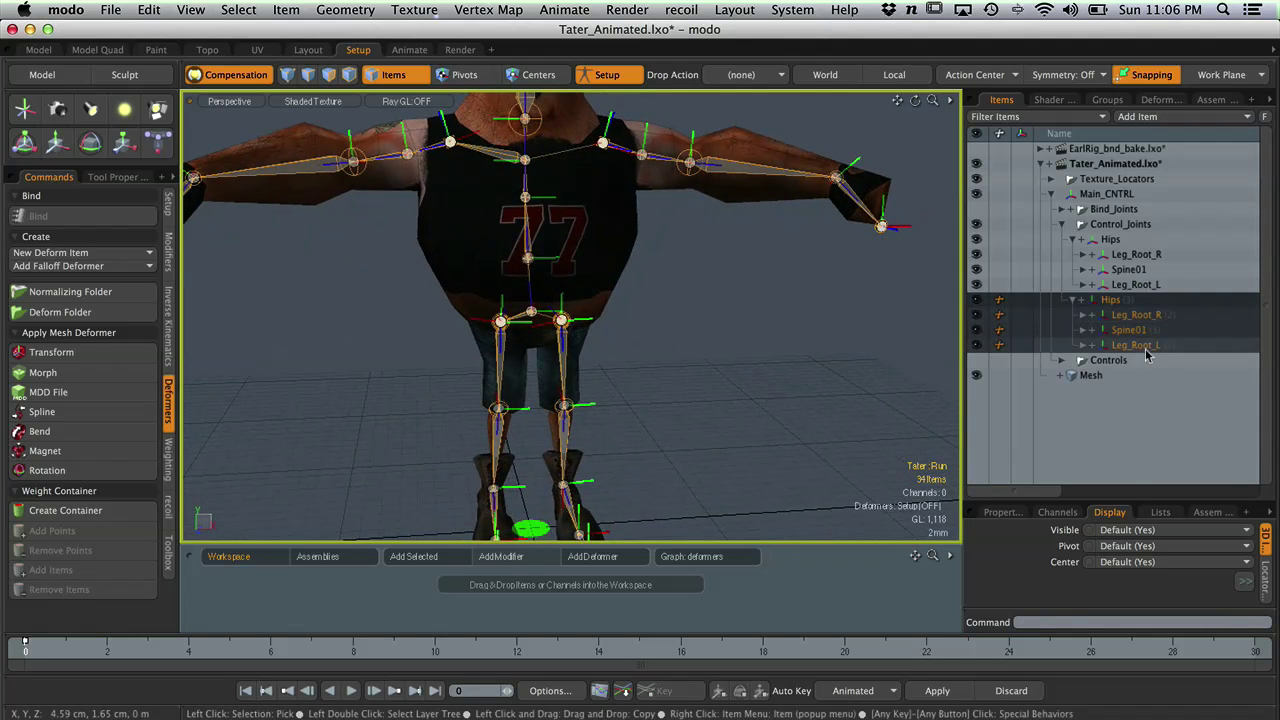
click(1100, 303)
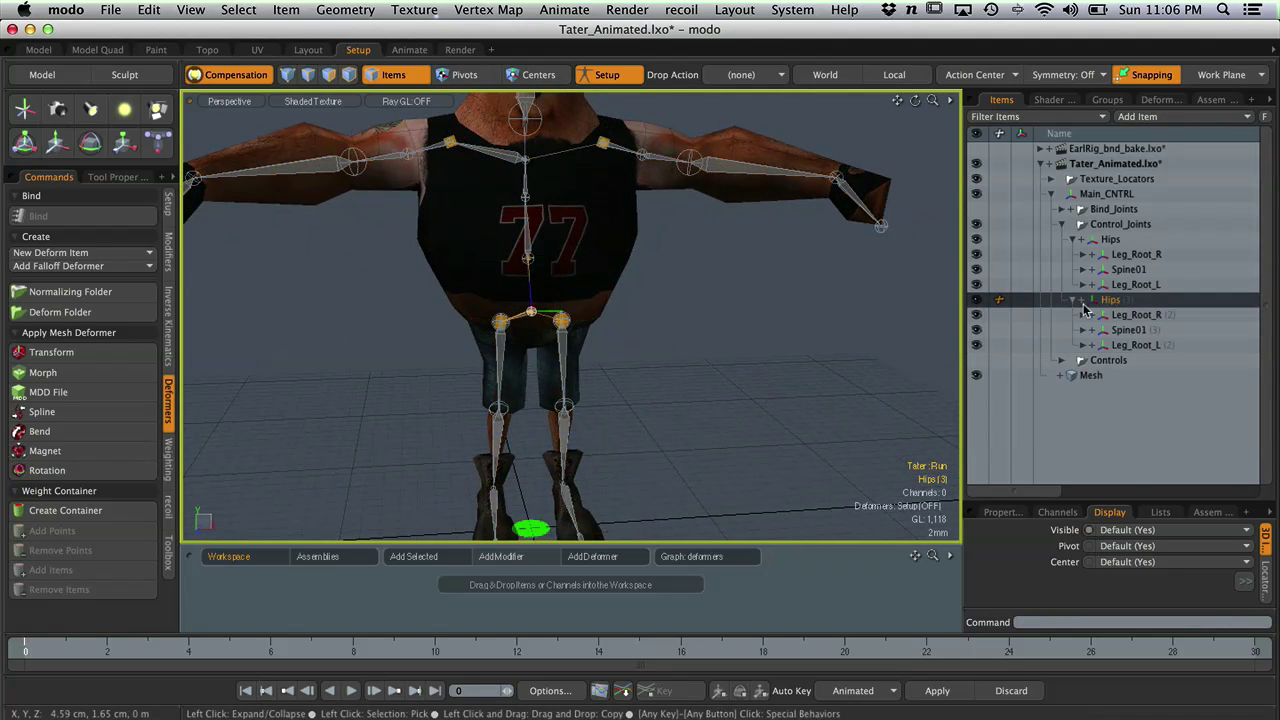
- Reveal and select the modifiers on the duplicated Hips, Leg_Root_R and Spine01: the Dynamic Parents and the Direction Constraint
click(1118, 316)
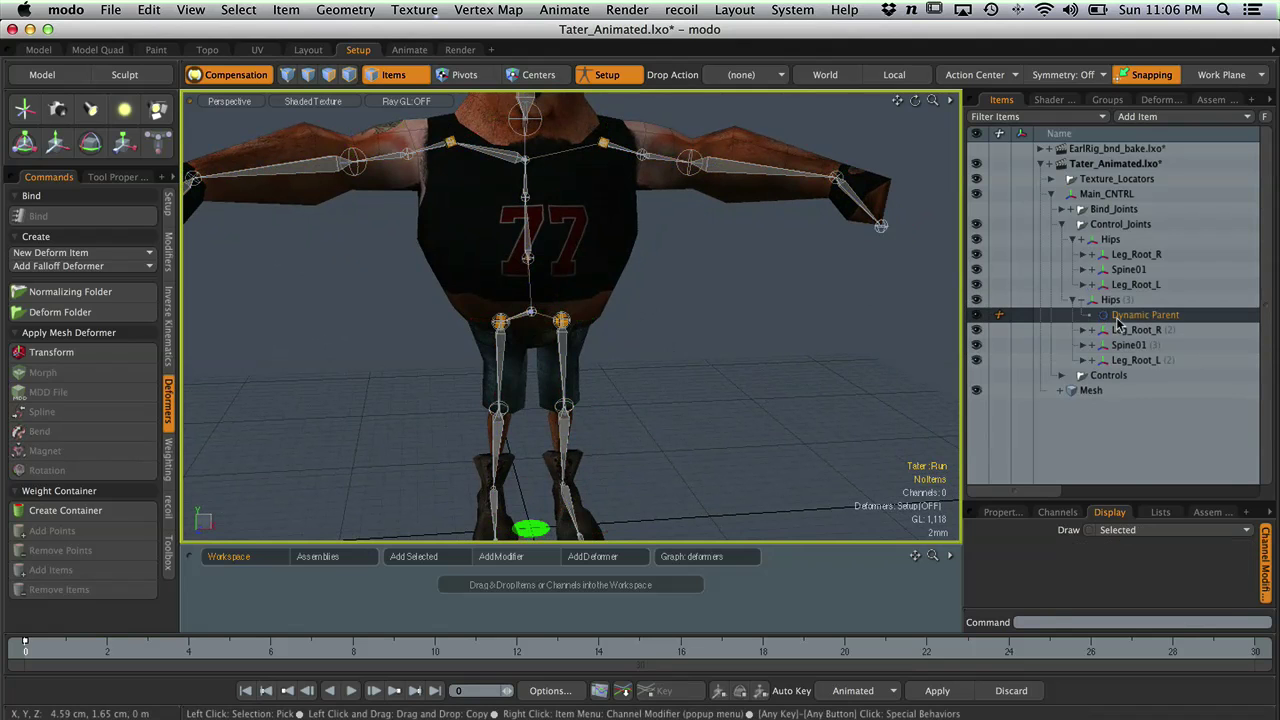
click(1083, 330)
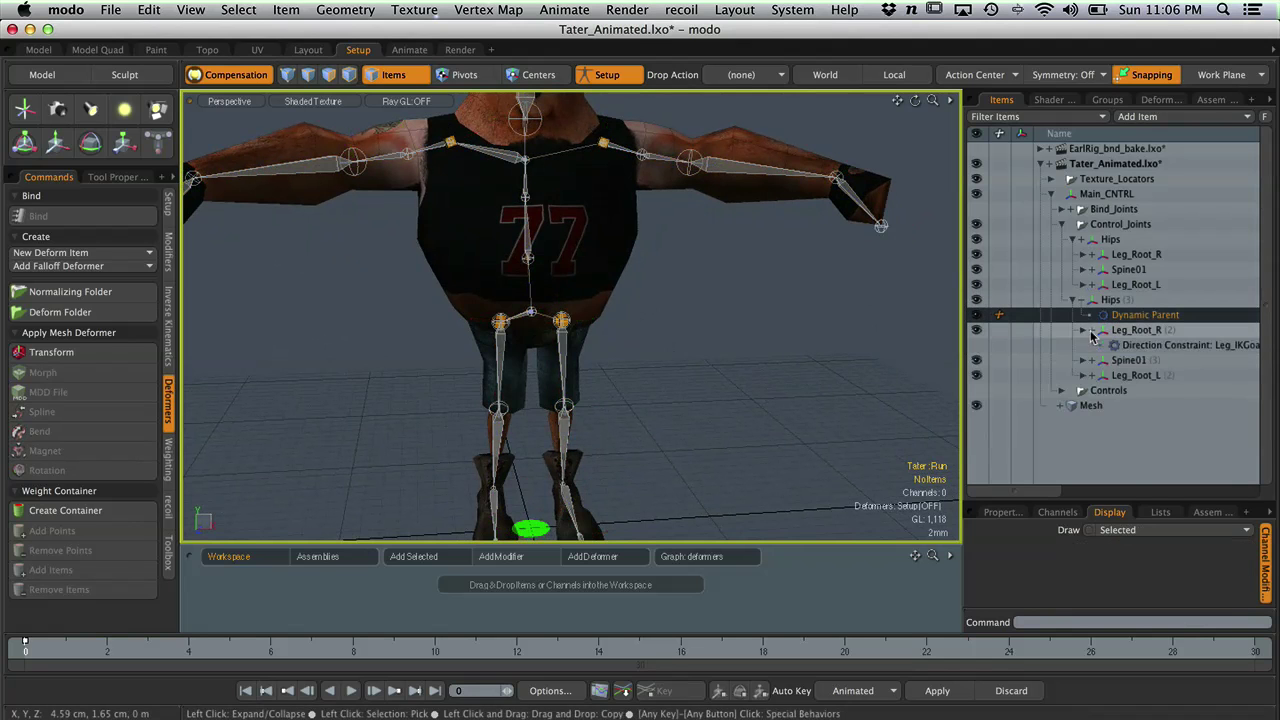
click(1137, 345)
click(1084, 361)
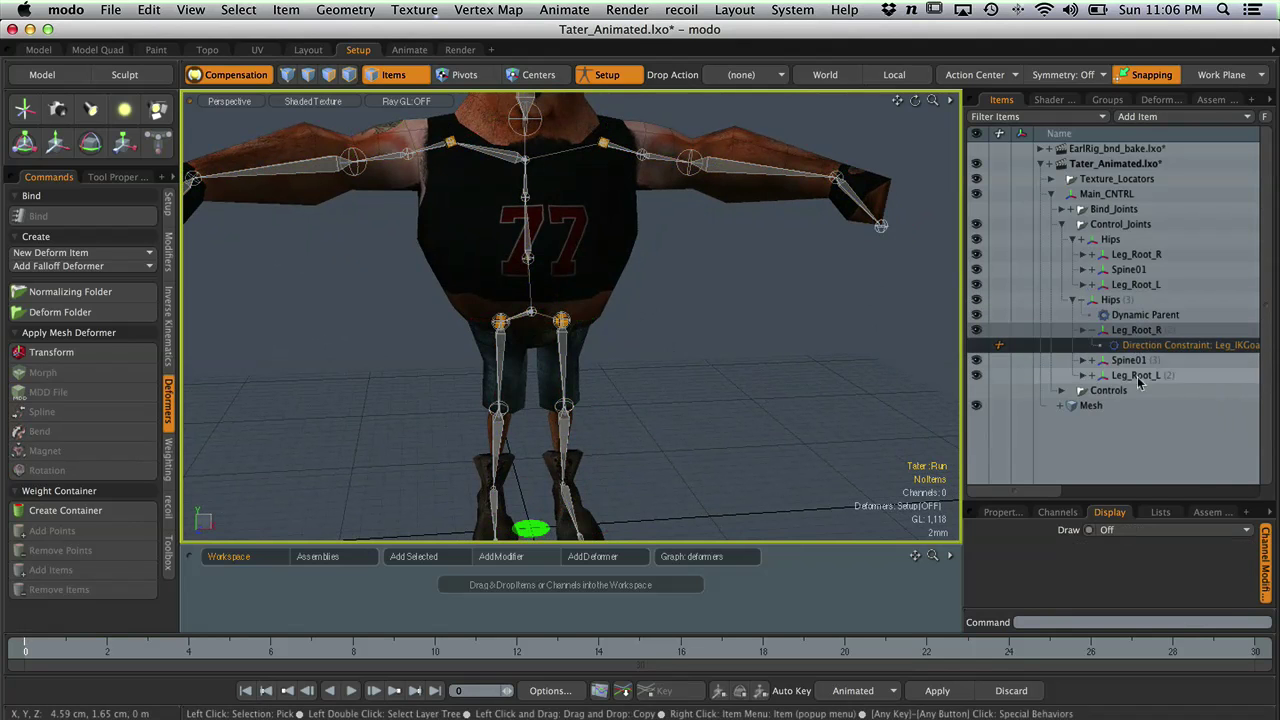
click(1160, 379)
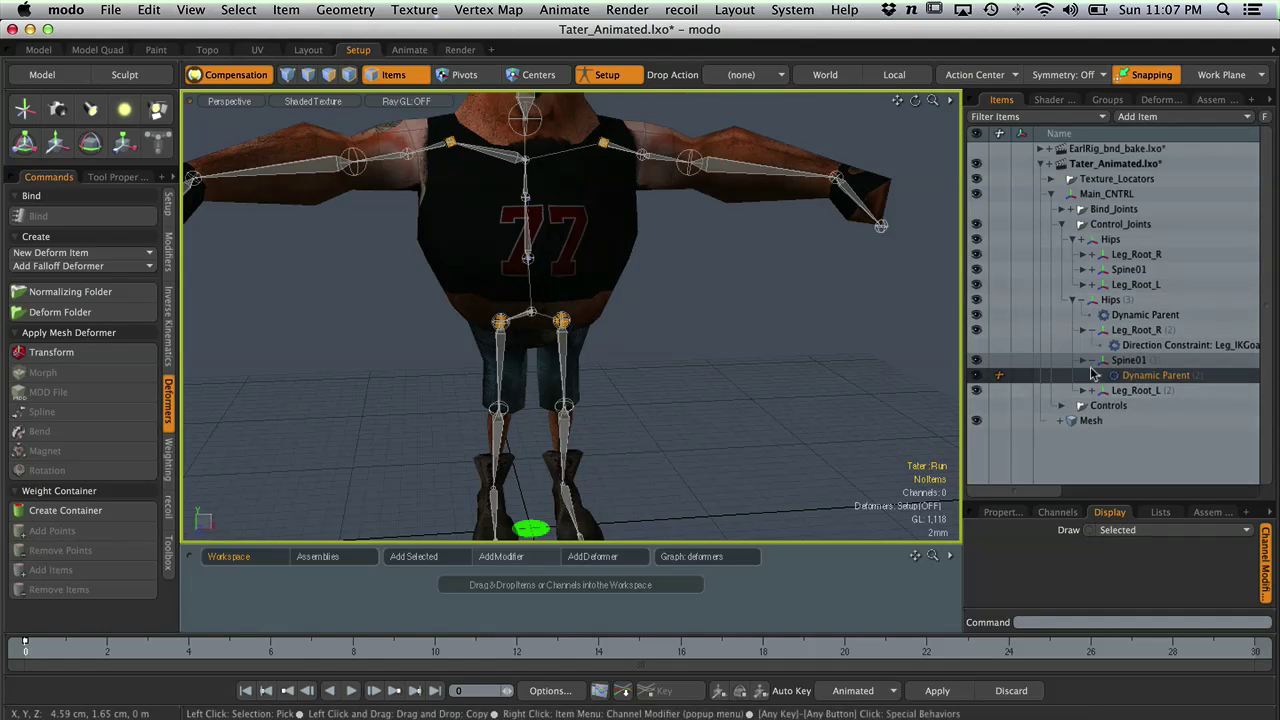
- Expand the duplicated Leg_Root_R and reparent its Thigh_R directly under the duplicated Hips
click(1083, 330)
click(1085, 285)
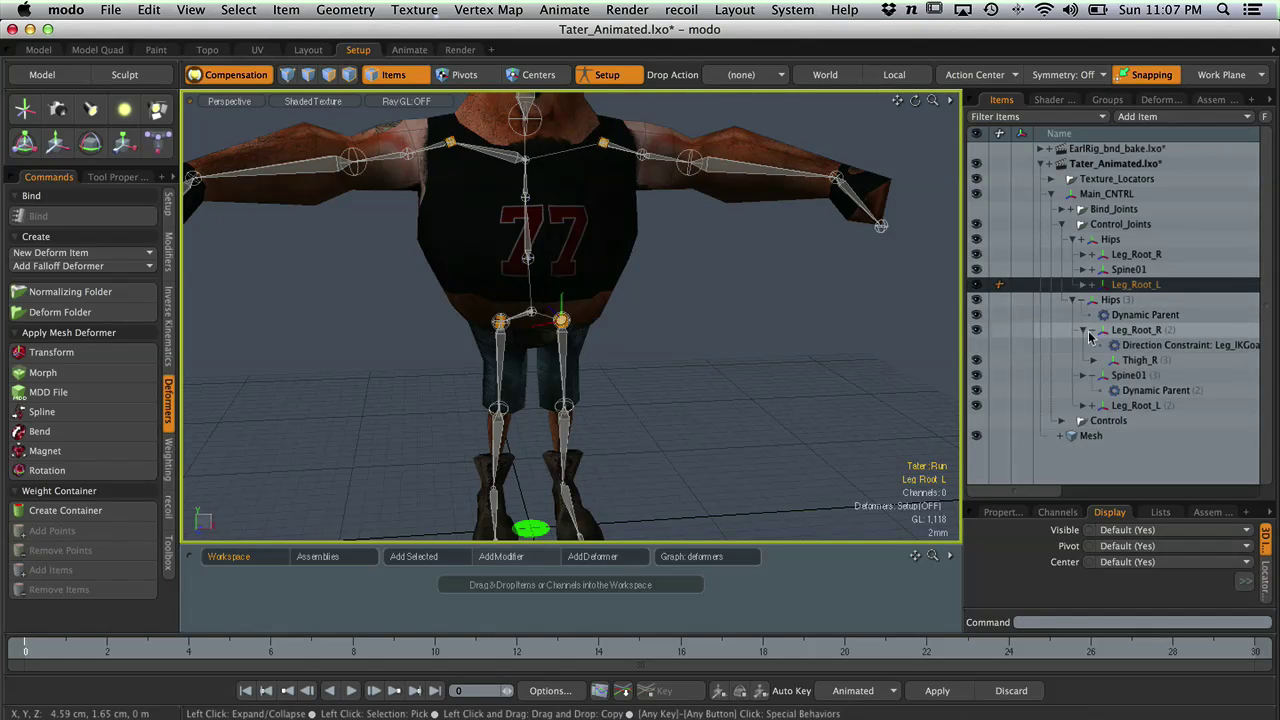
click(1092, 359)
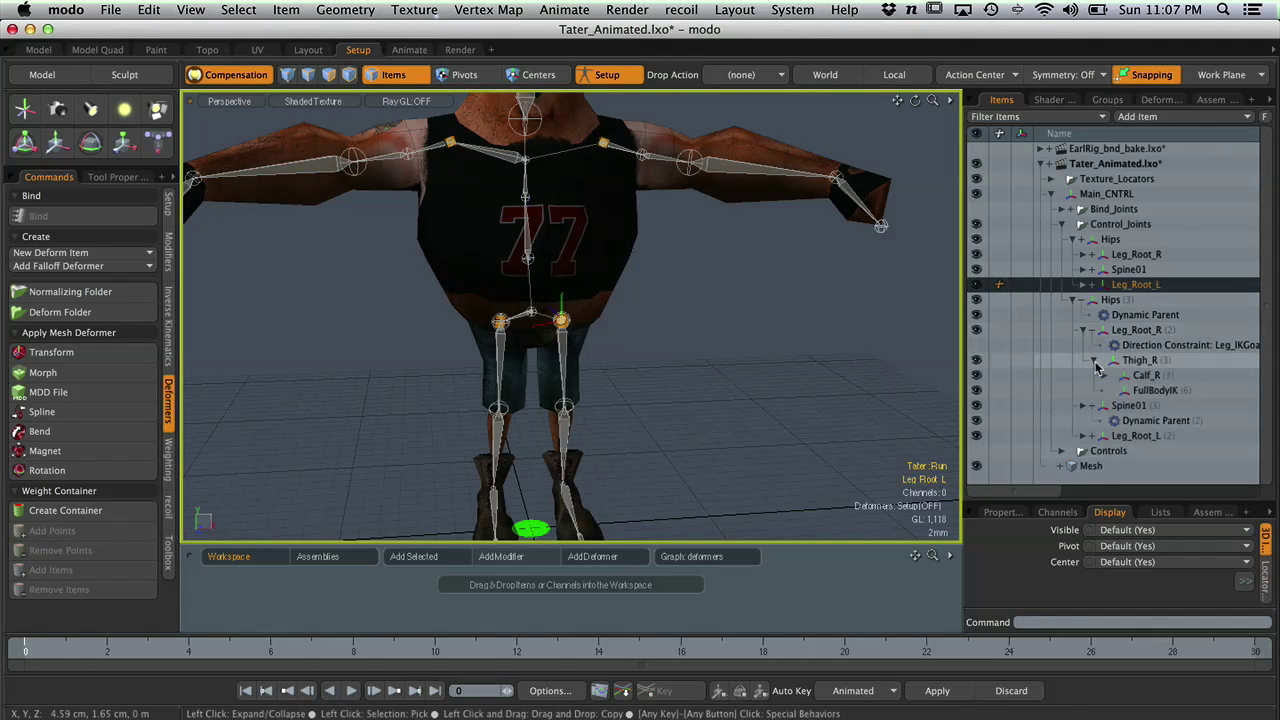
click(1141, 361)
drag(1143, 370, 1074, 330)
- Select Calf_R under the moved thigh, followed by the duplicated Hips with its entire hierarchy
click(1136, 345)
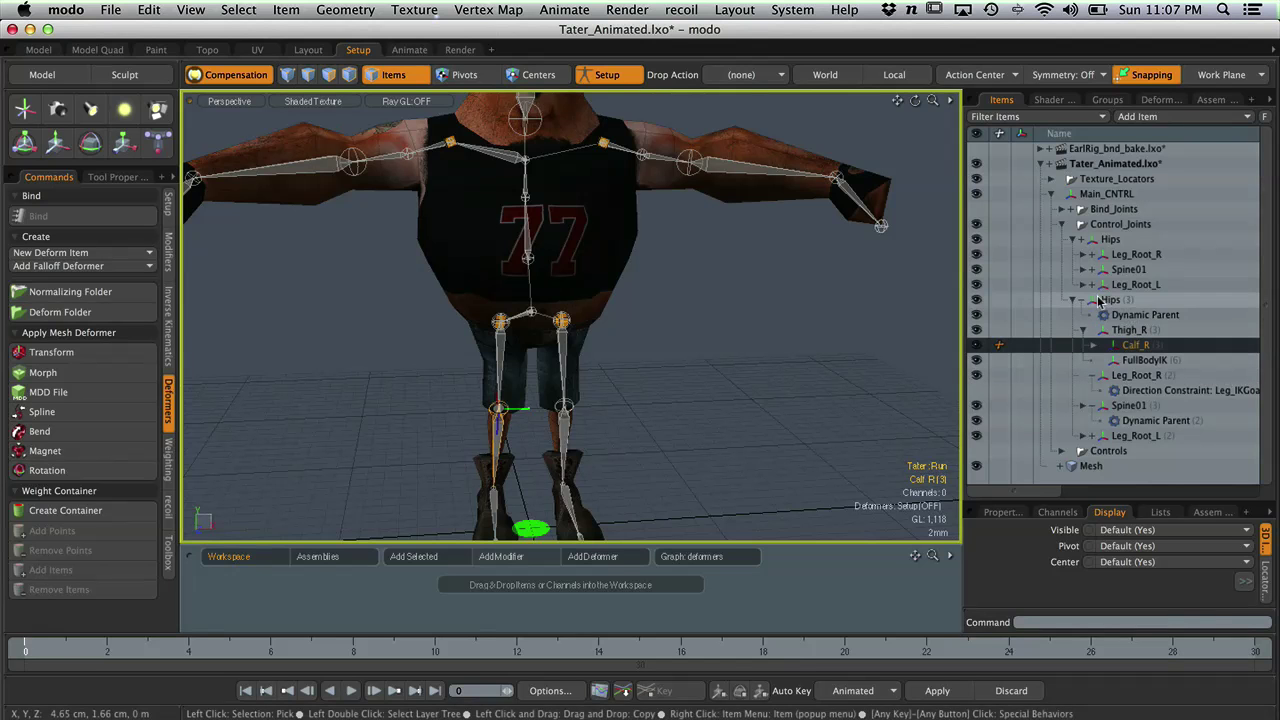
click(1112, 300)
double_click(1123, 306)
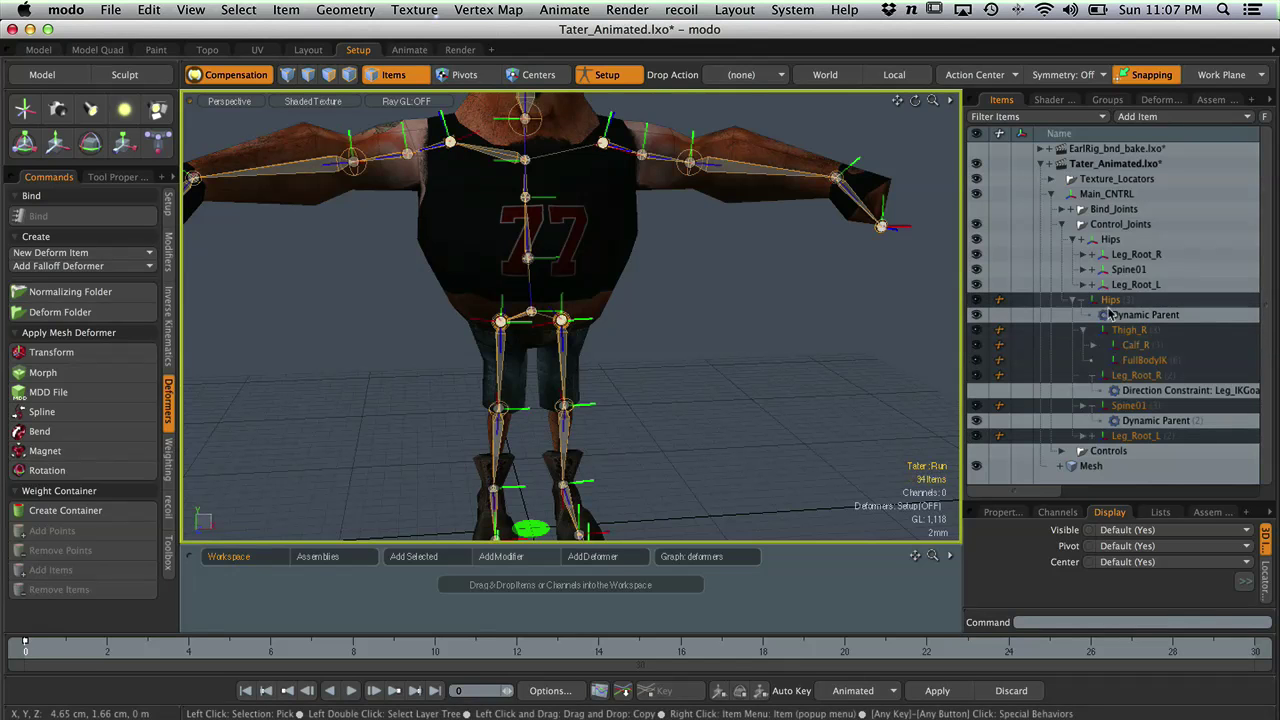
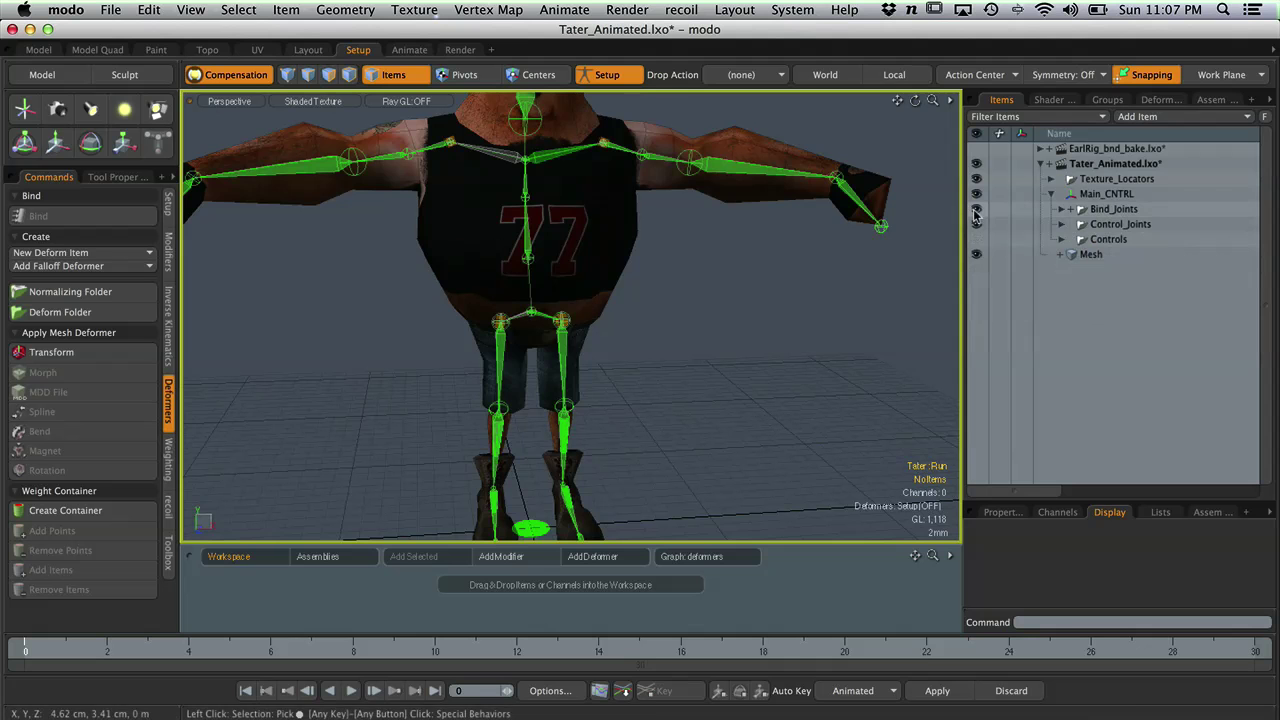
- Select the right thigh's control joint on the model, reveal Thigh_R in the item list, and collapse Hips
scroll(660, 354, down, 1)
mouse_move(660, 354)
alt+mouse_down()
mouse_move(434, 377)
mouse_move(763, 357)
mouse_move(457, 363)
mouse_move(654, 343)
mouse_move(453, 350)
mouse_move(777, 360)
mouse_move(678, 370)
alt+mouse_up()
scroll(676, 368, up, 5)
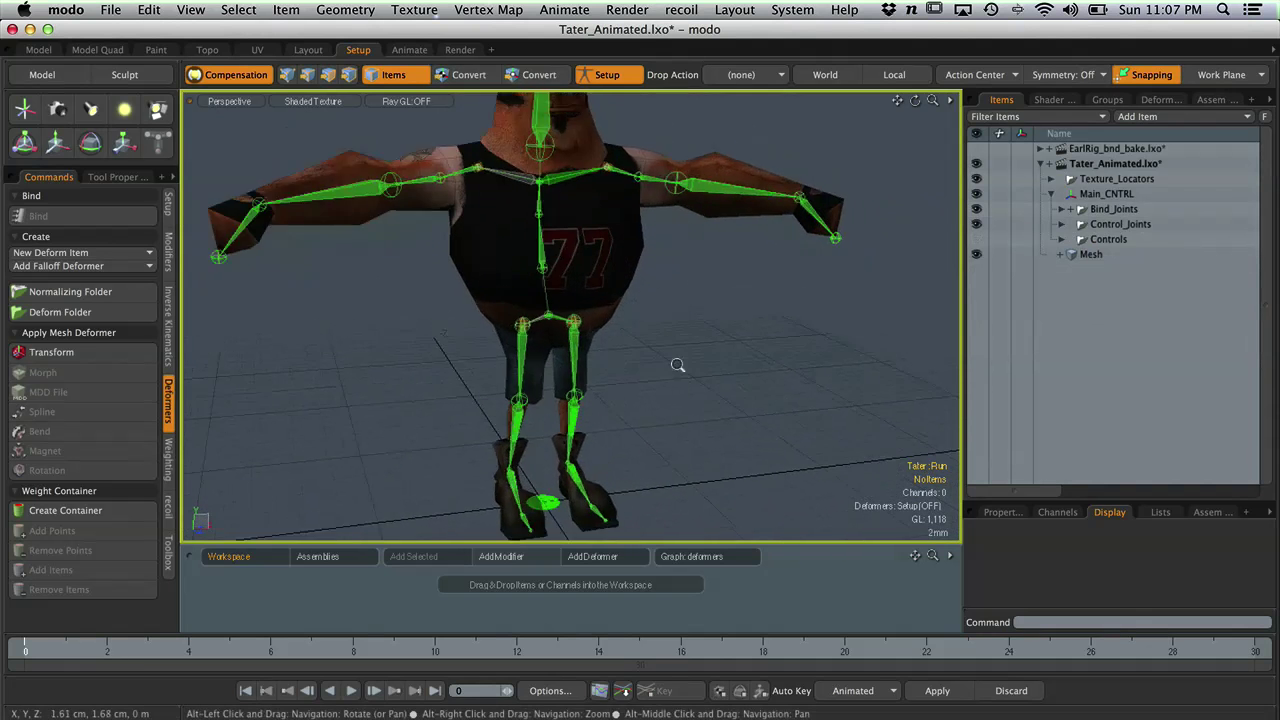
click(490, 313)
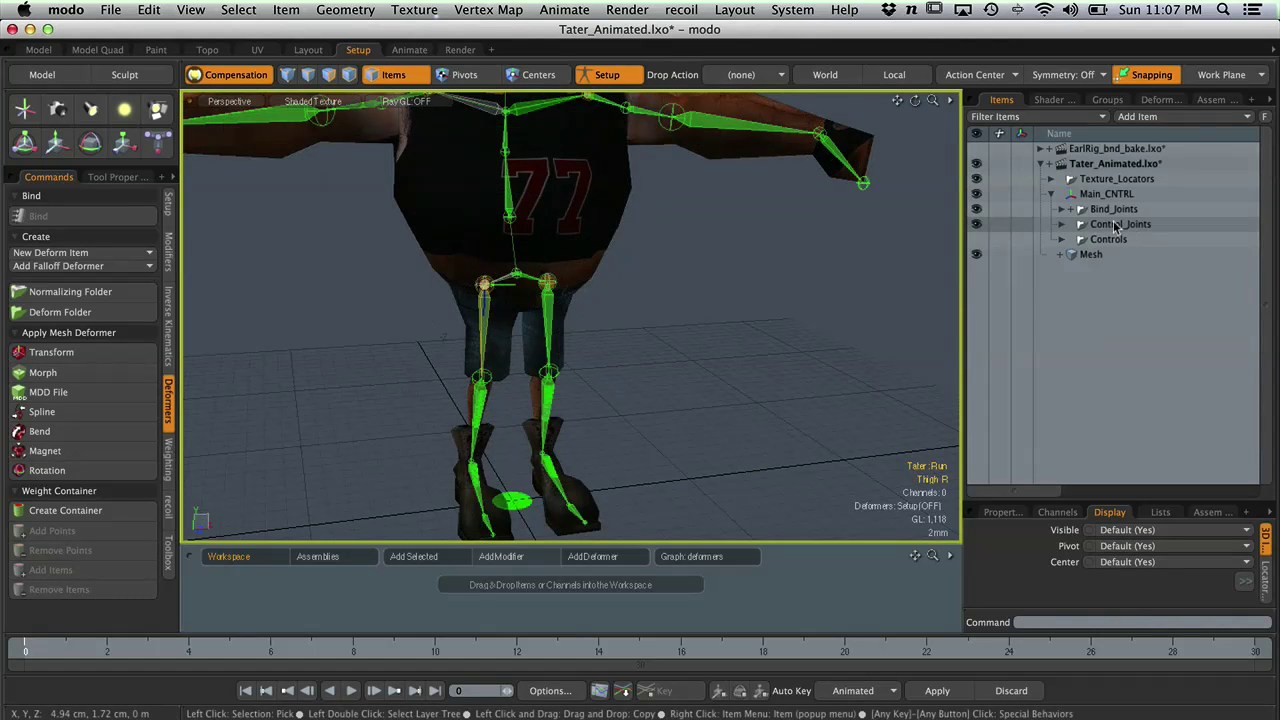
key(f)
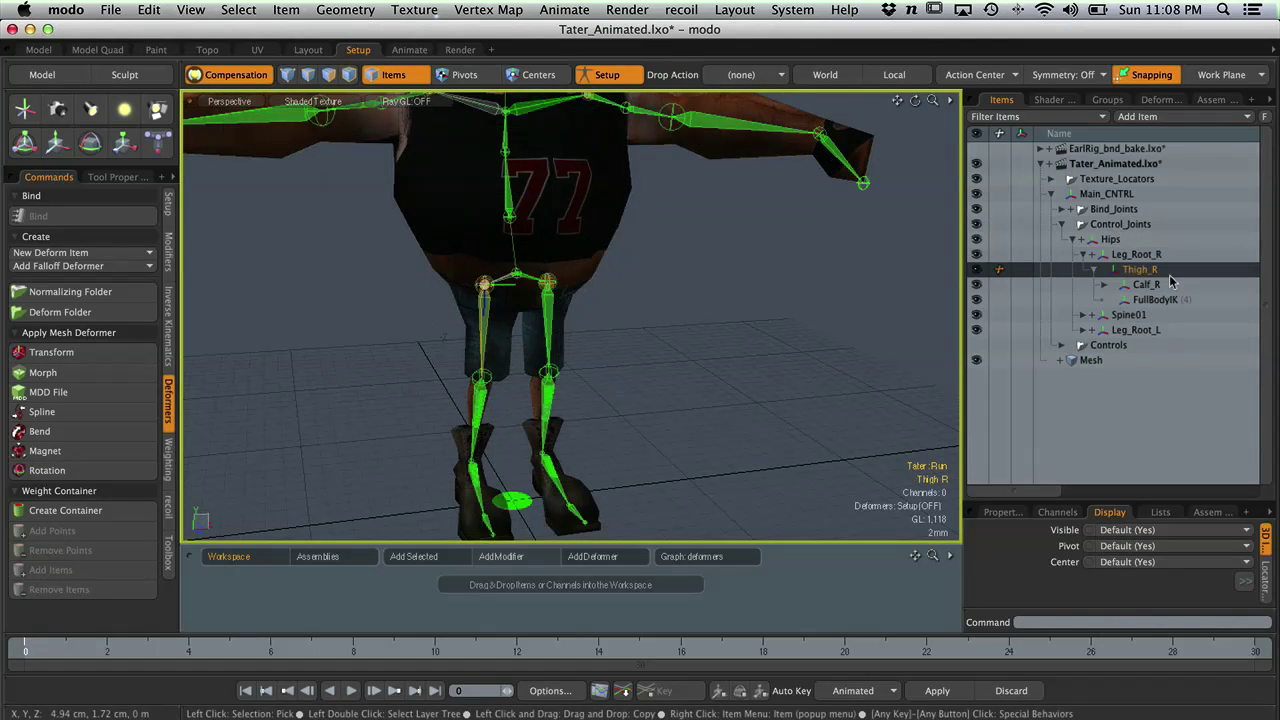
click(1072, 240)
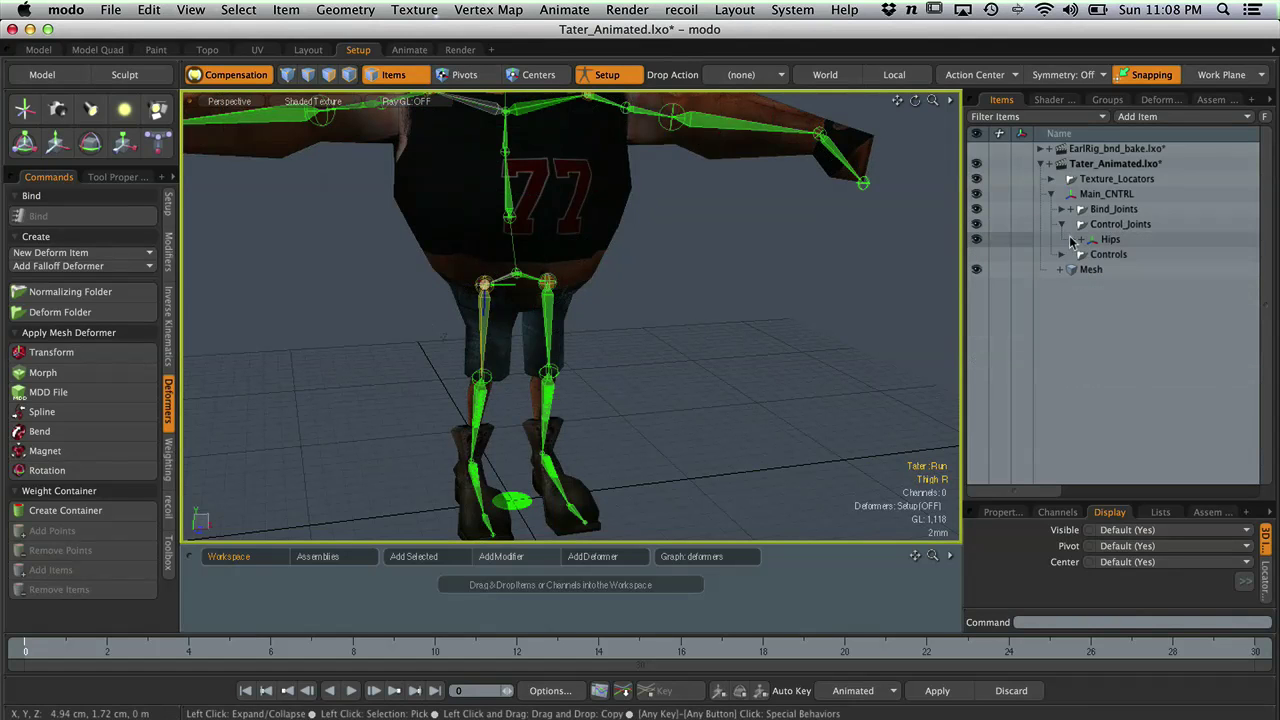
- Collapse Control_Joints, pick the right thigh's bind joint on the model, and select Hips under Bind_Joints
click(1063, 226)
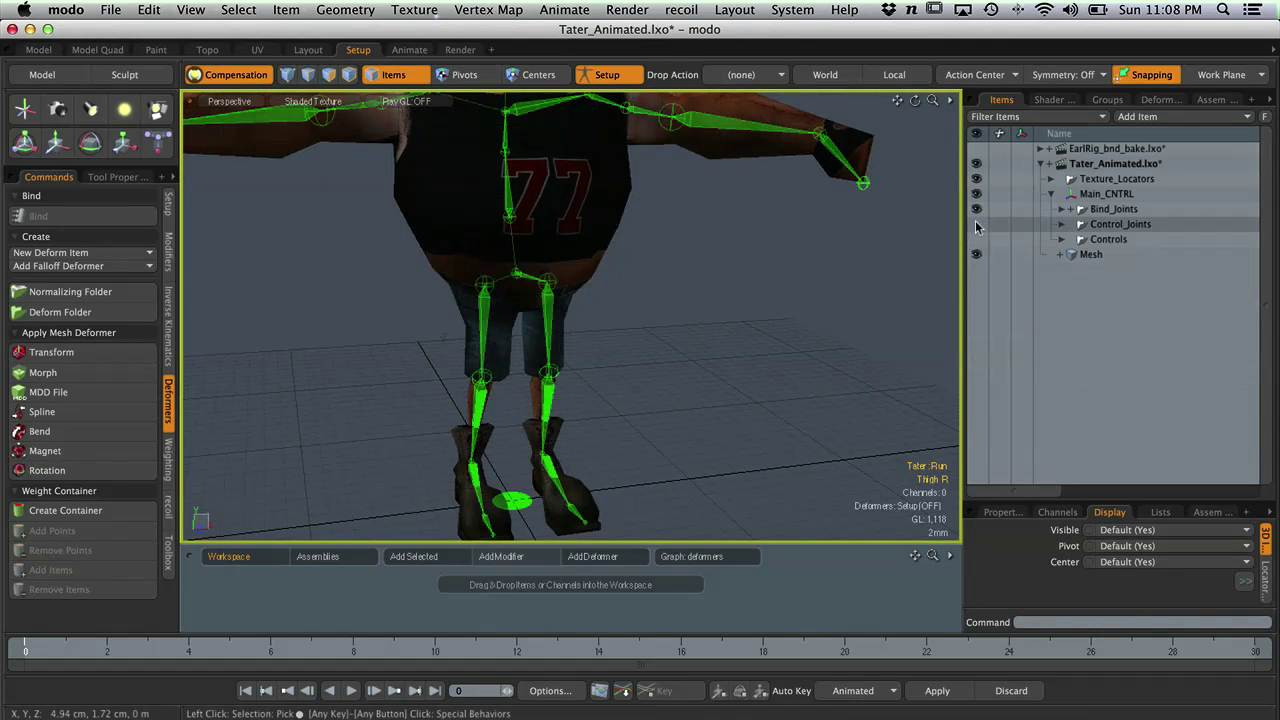
click(487, 301)
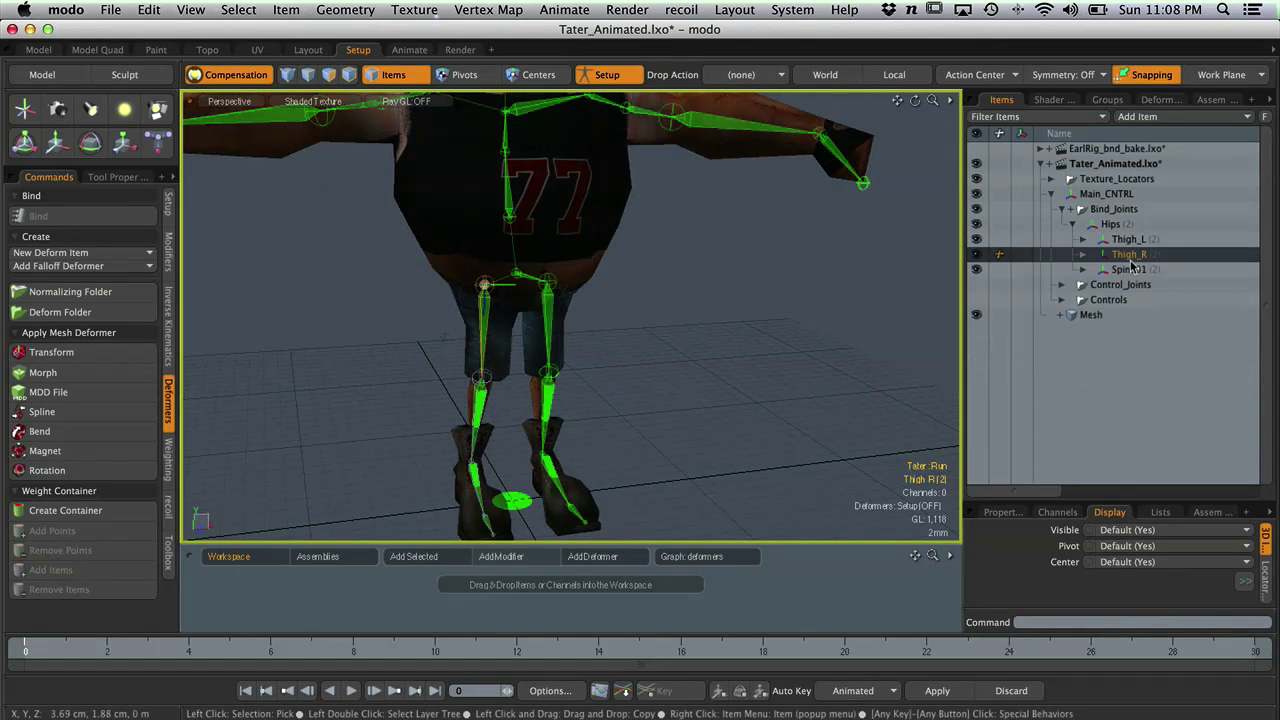
click(1122, 241)
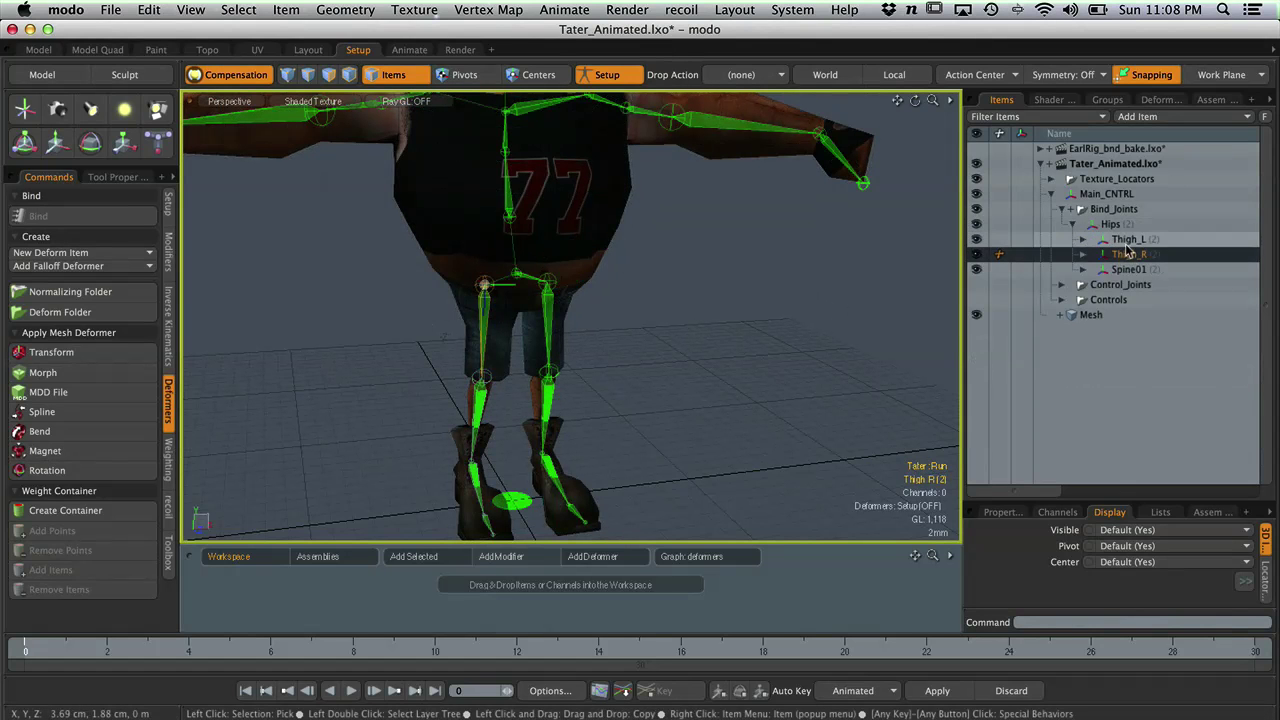
click(1112, 226)
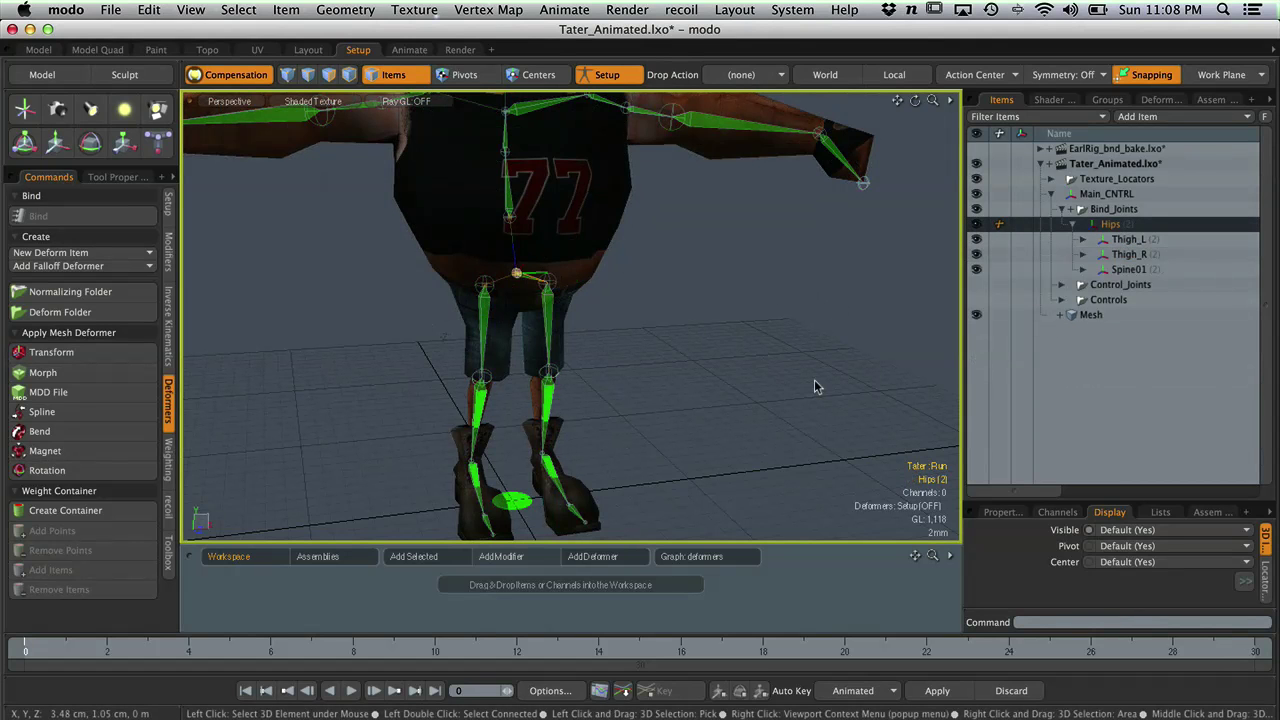
- Select the bind Hips with its entire hierarchy and examine the joints' draw options, including the wireframe and fill colors
ctrl+alt+drag(664, 429, 646, 426)
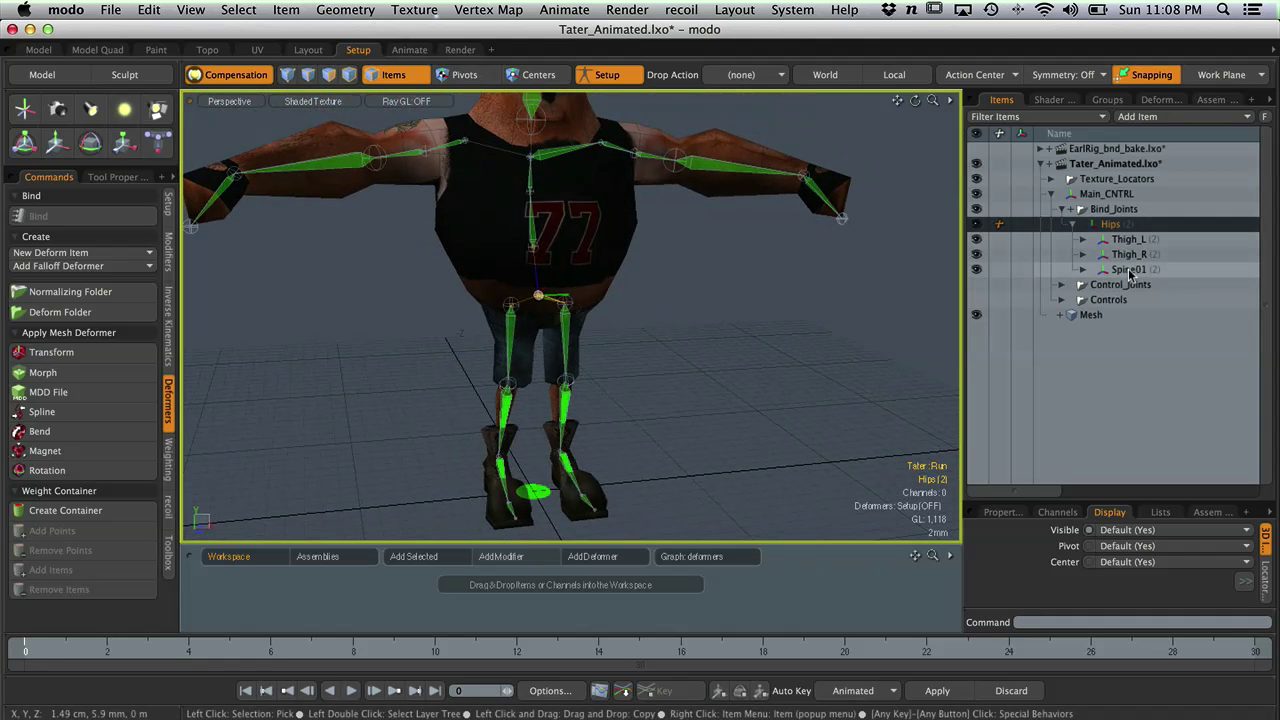
double_click(1110, 224)
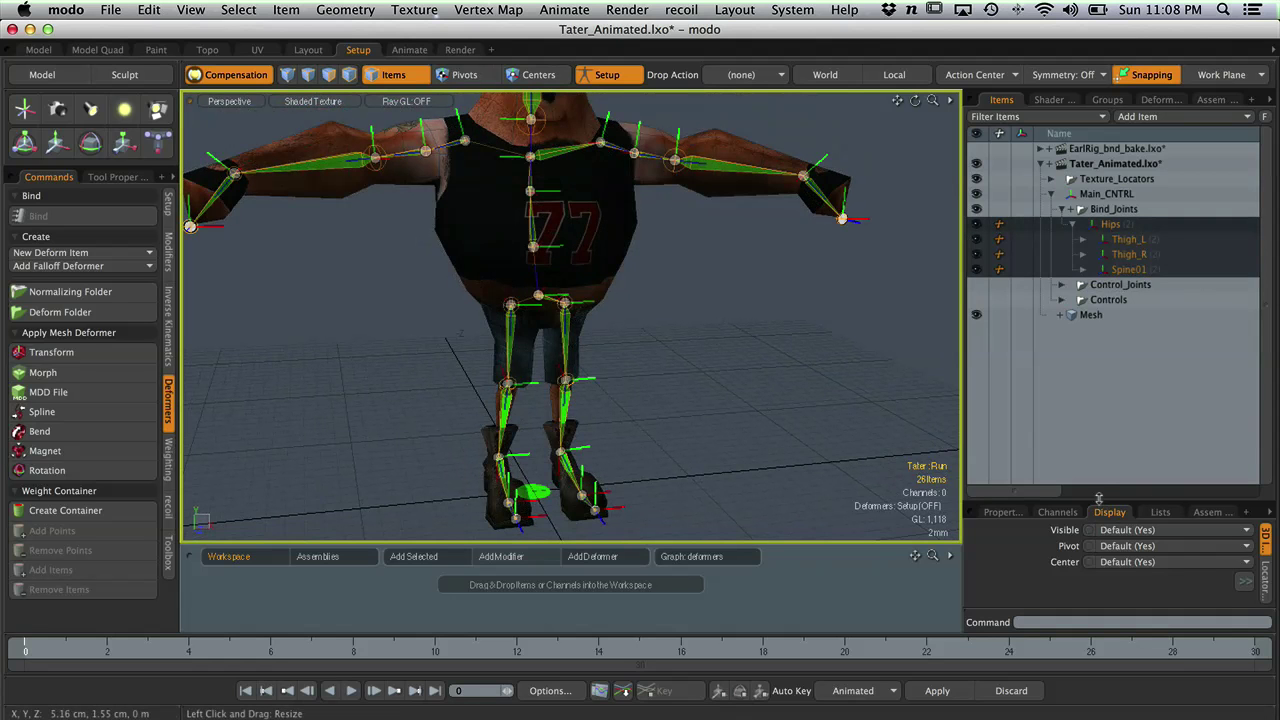
drag(1098, 498, 1096, 286)
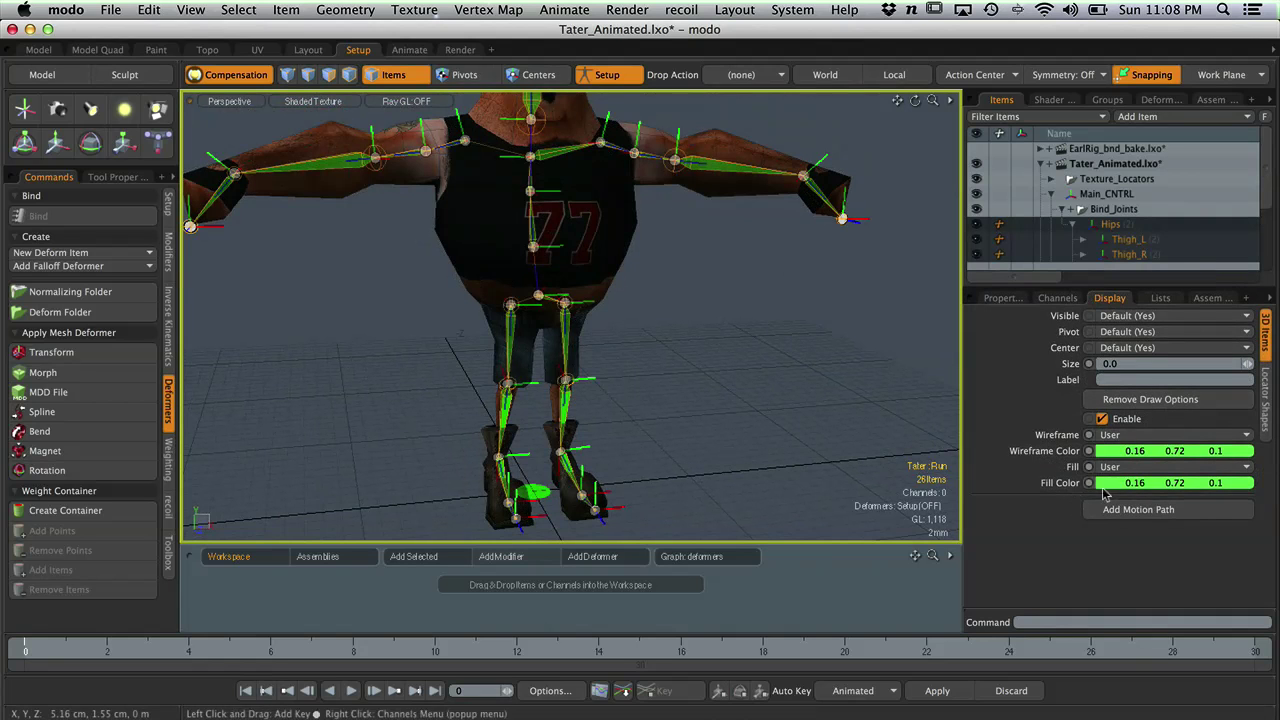
drag(1122, 289, 1122, 432)
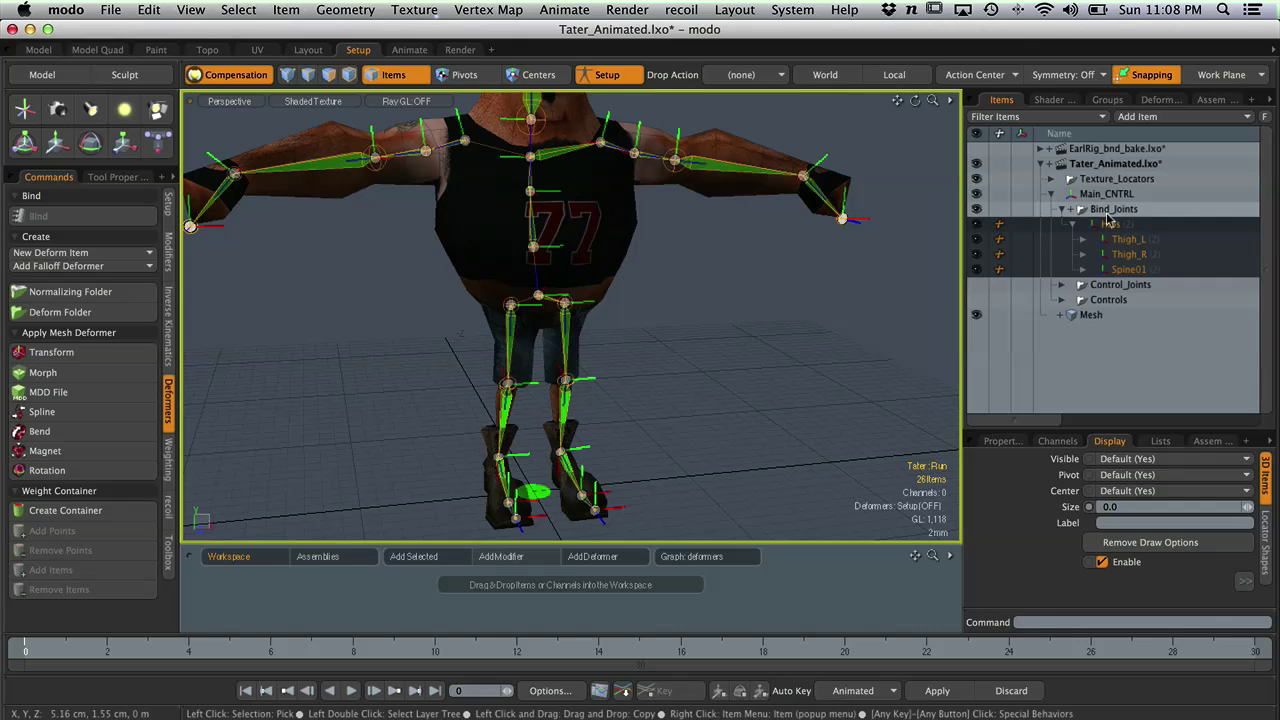
- Collapse and select the Bind_Joints folder, and toggle its visibility off and on to check the bind skeleton
click(1063, 209)
click(1116, 211)
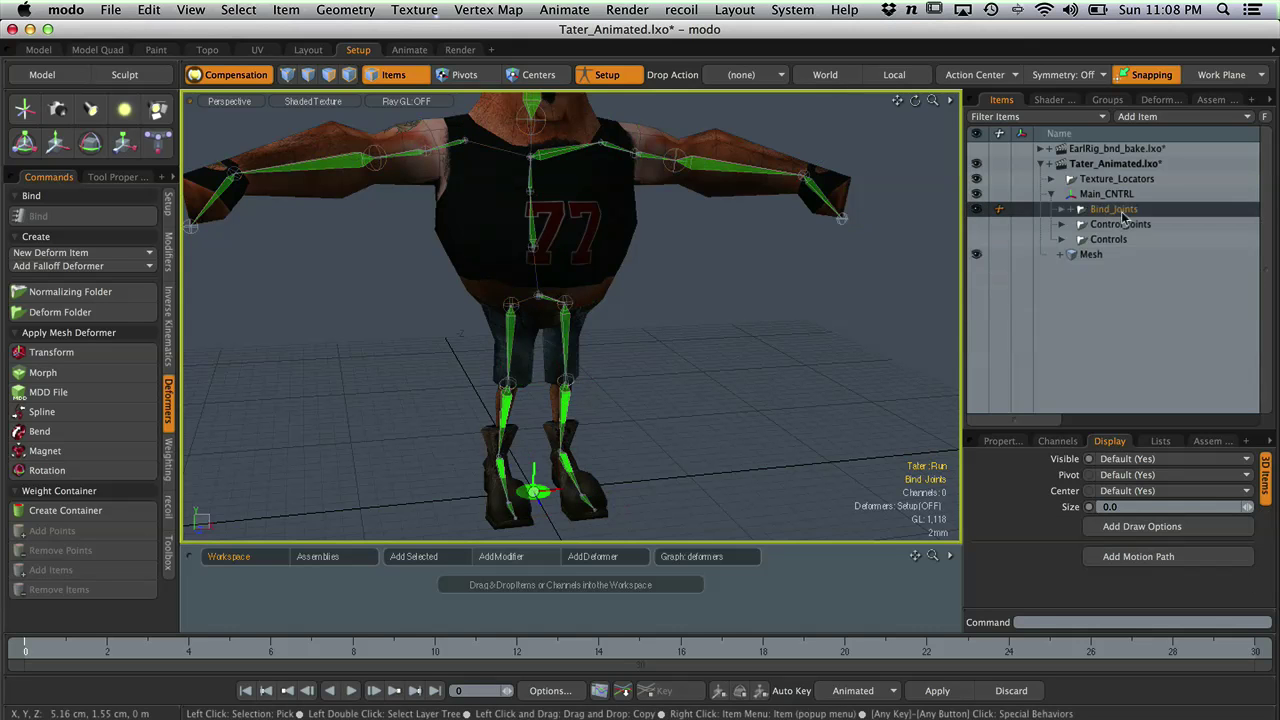
click(979, 212)
click(979, 212)
click(979, 212)
click(979, 212)
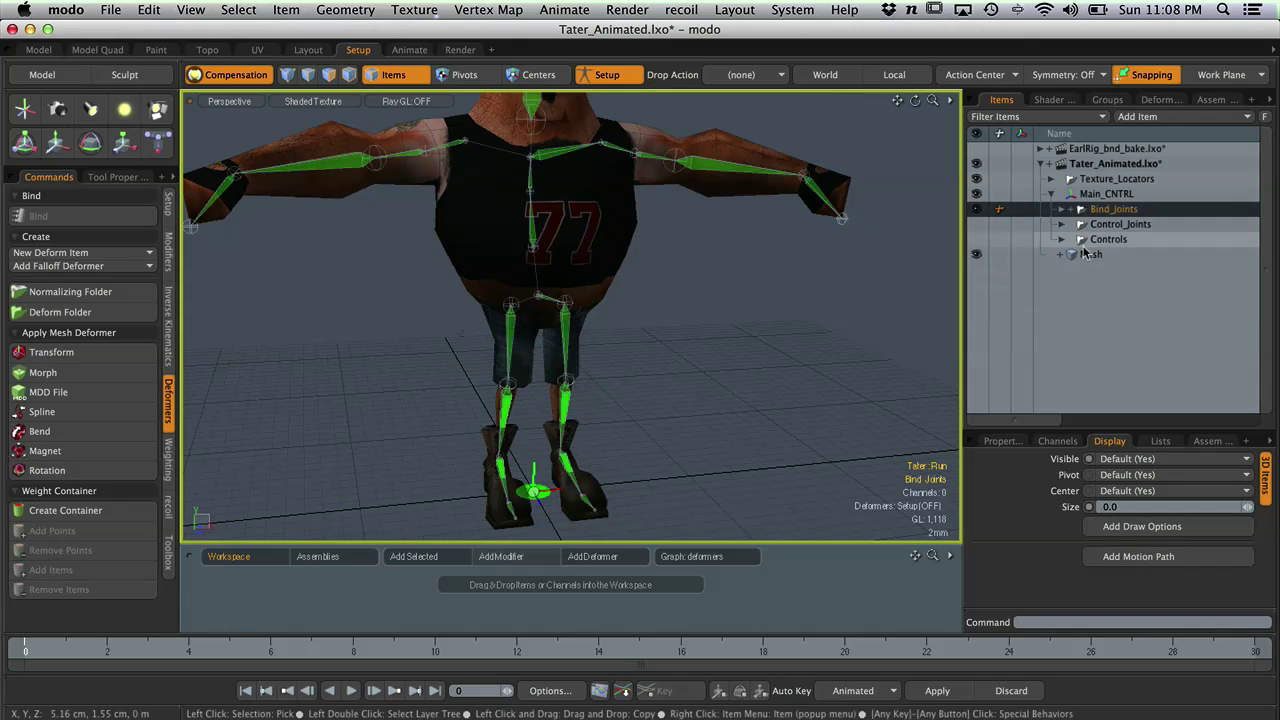
- Expand Bind_Joints to show the bind Hips and its children, and clear the item selection
alt+drag(783, 366, 731, 397)
scroll(830, 378, up, 6)
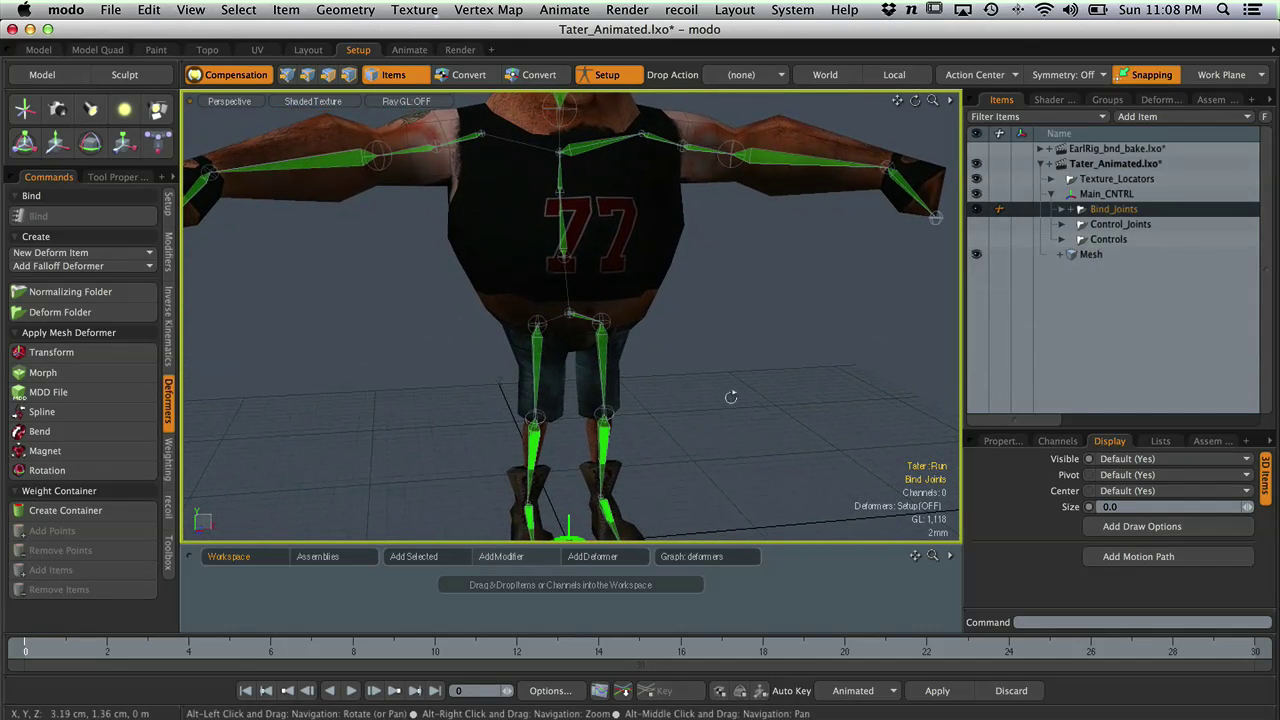
click(1061, 209)
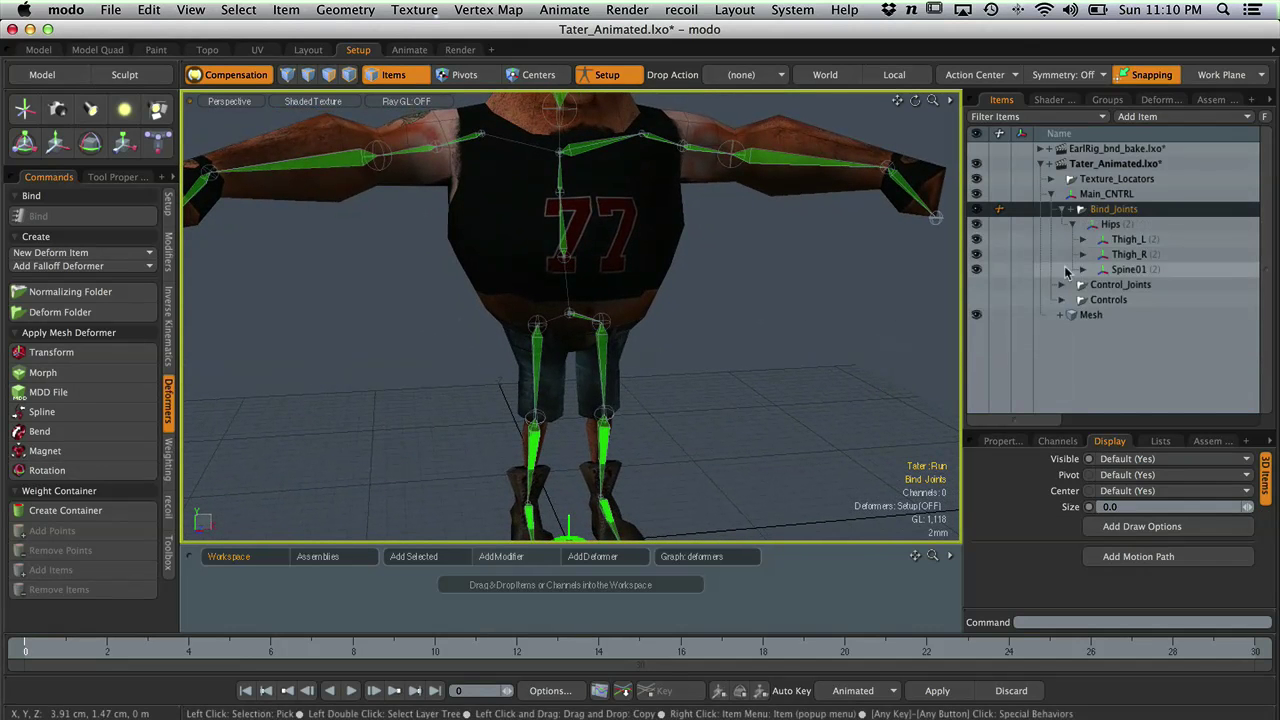
mouse_move(813, 310)
alt+right_down()
mouse_move(808, 294)
mouse_move(797, 316)
alt+right_up()
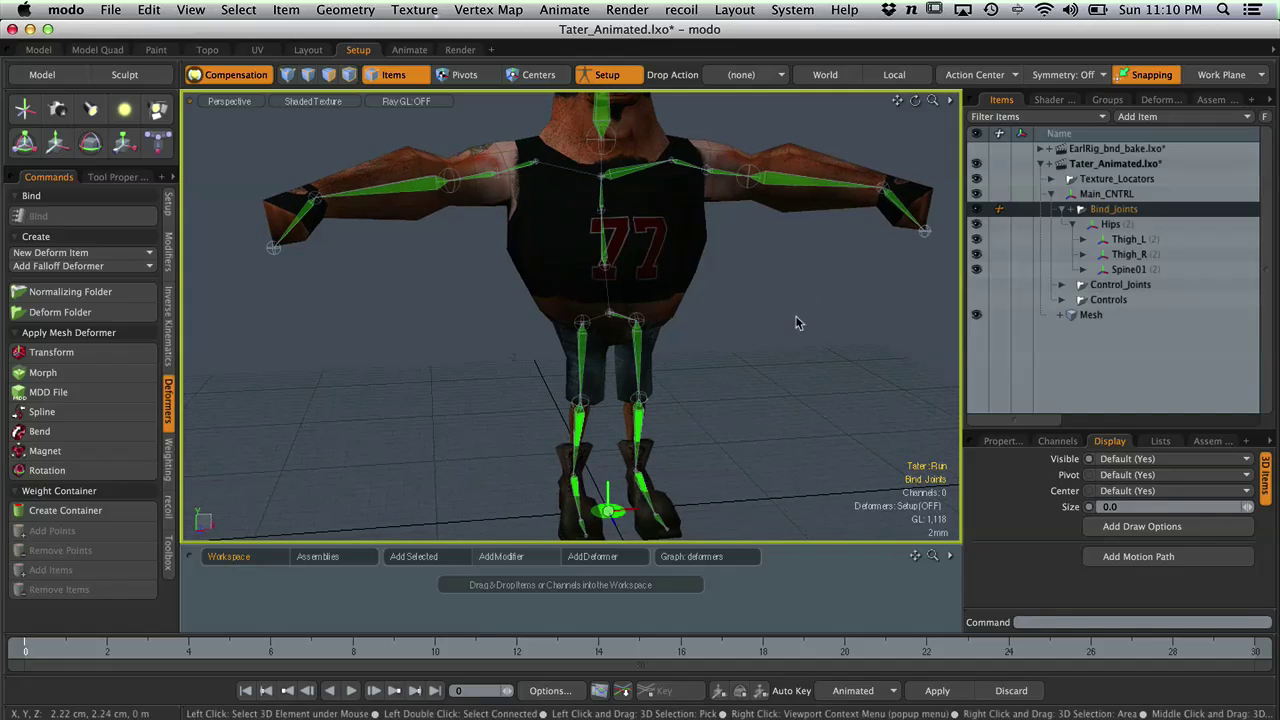
click(797, 316)
alt+drag(804, 332, 789, 323)
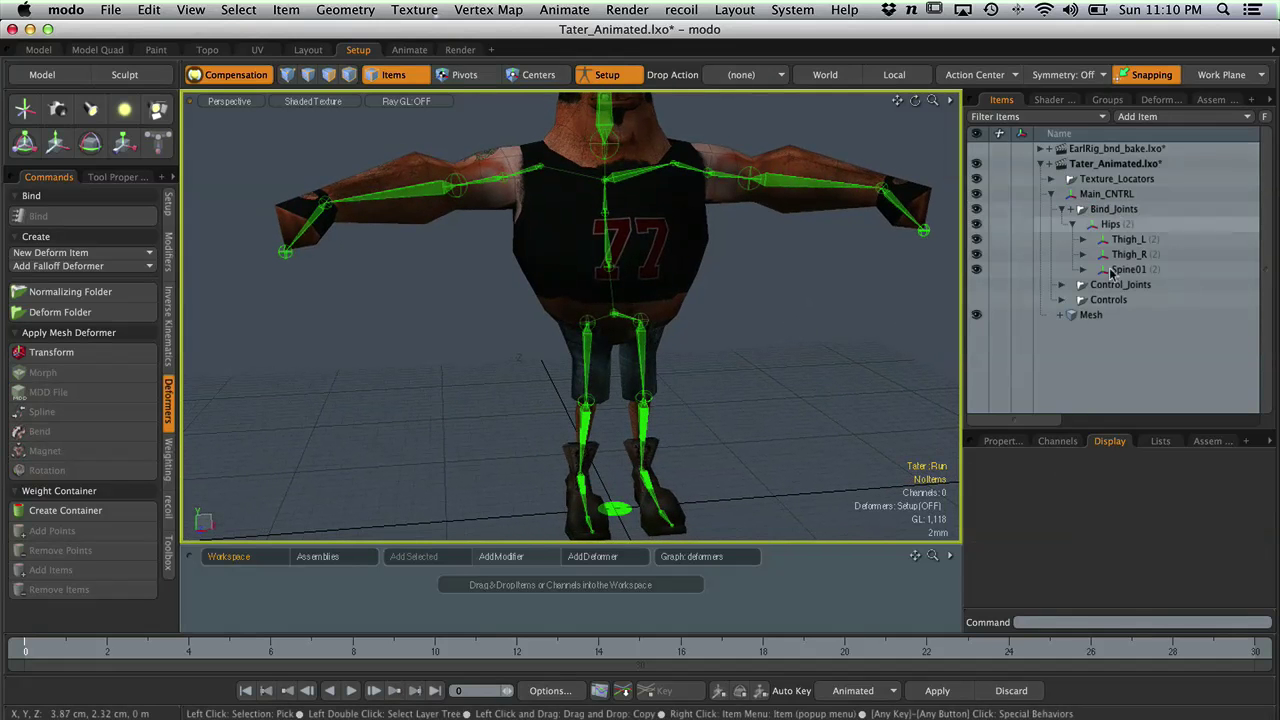
- Open a new floating window, make it narrower and taller, and set its viewport type to Item List
click(737, 10)
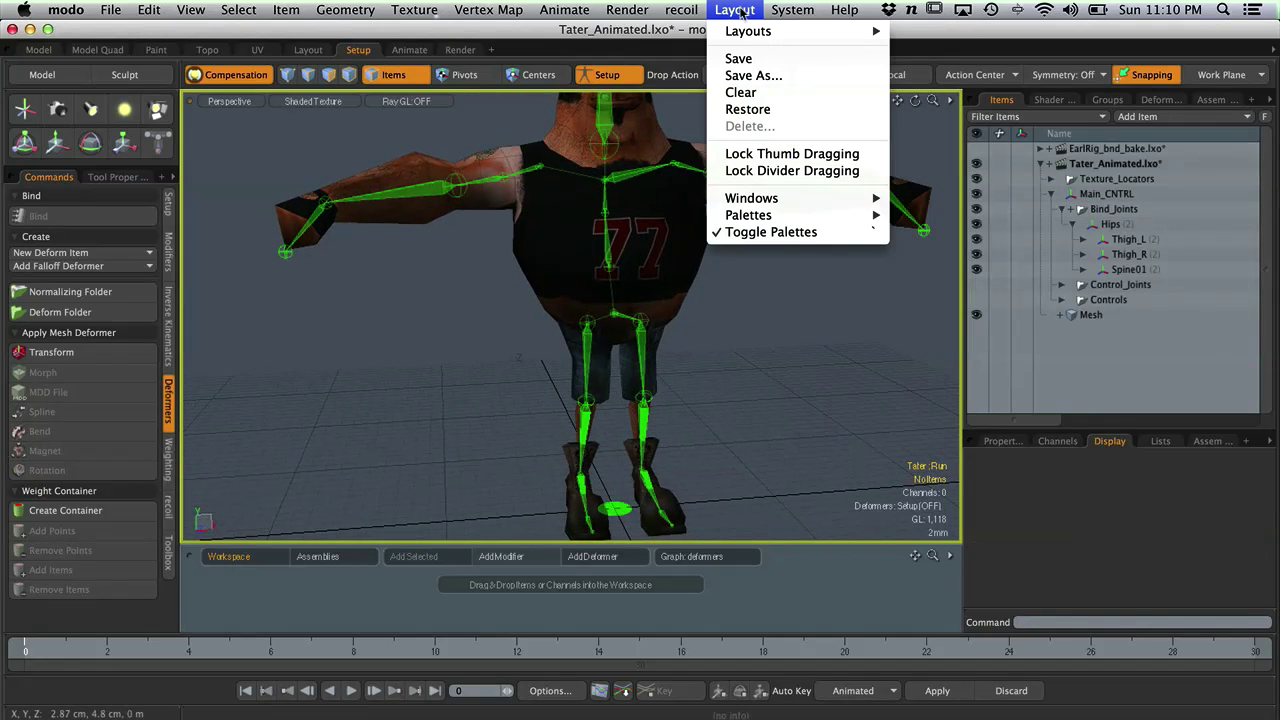
mouse_move(766, 199)
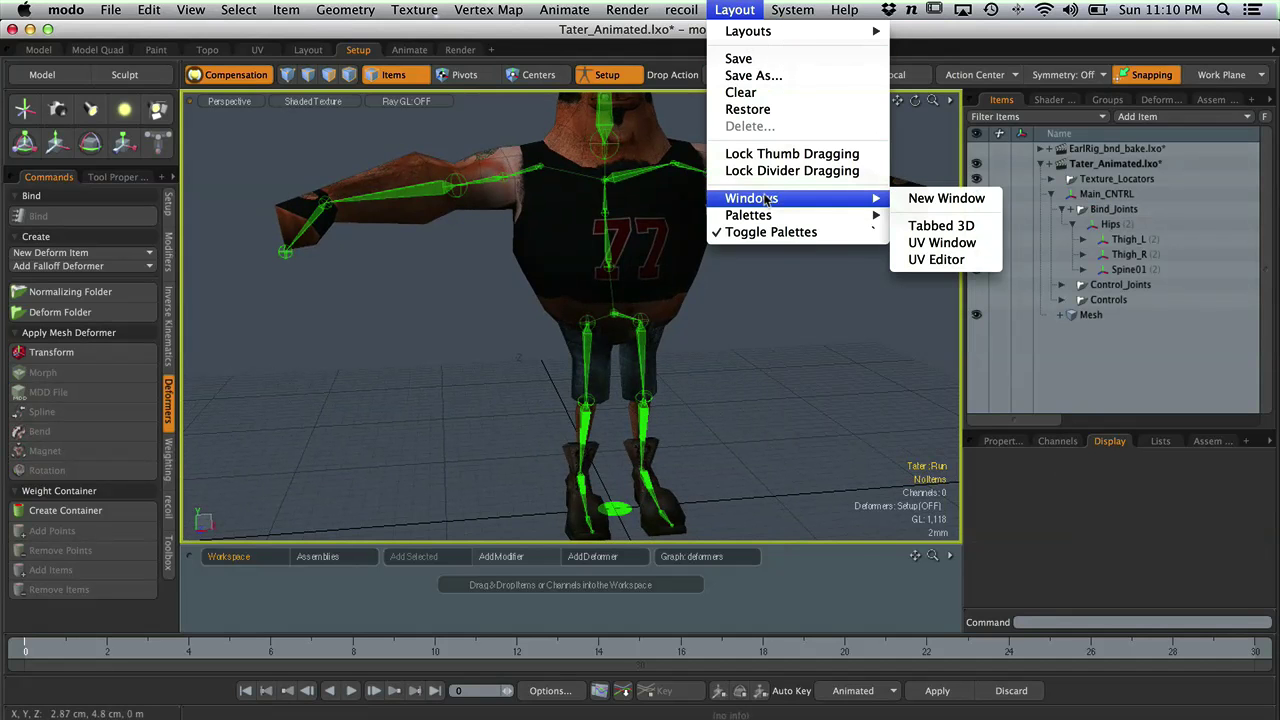
click(945, 199)
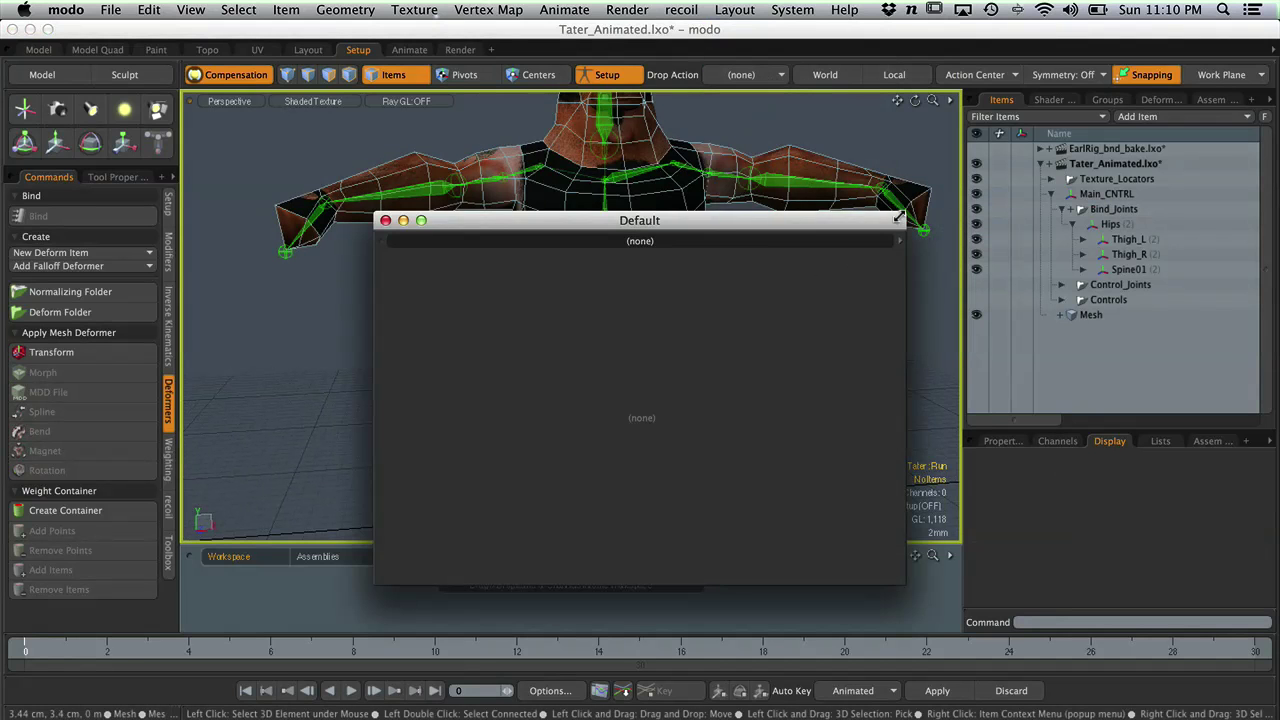
drag(903, 208, 755, 151)
drag(664, 154, 844, 172)
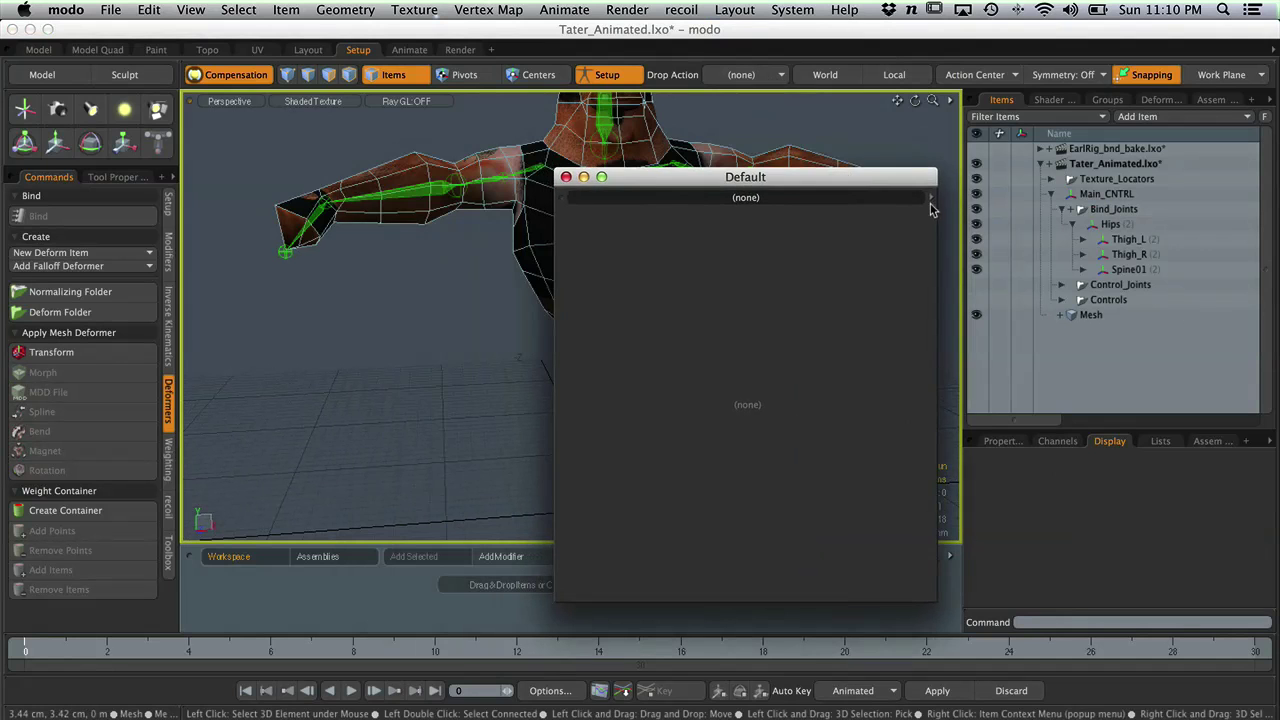
click(929, 196)
mouse_move(911, 378)
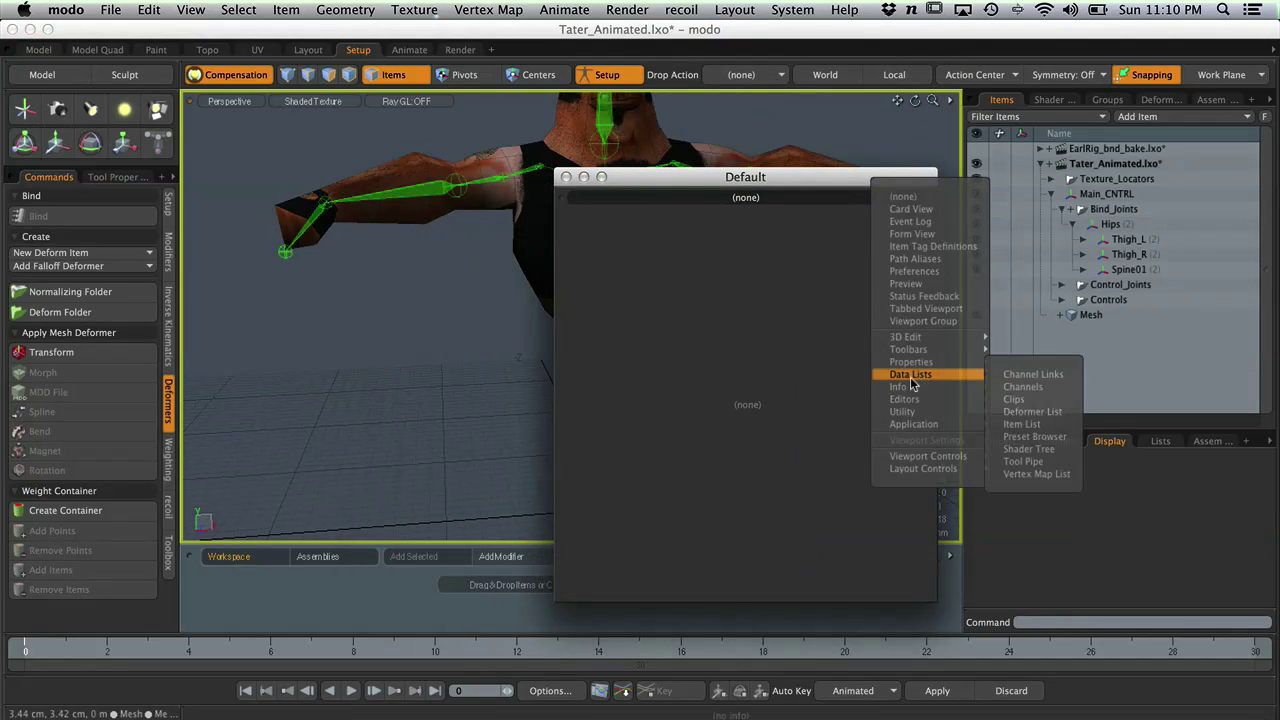
click(1021, 425)
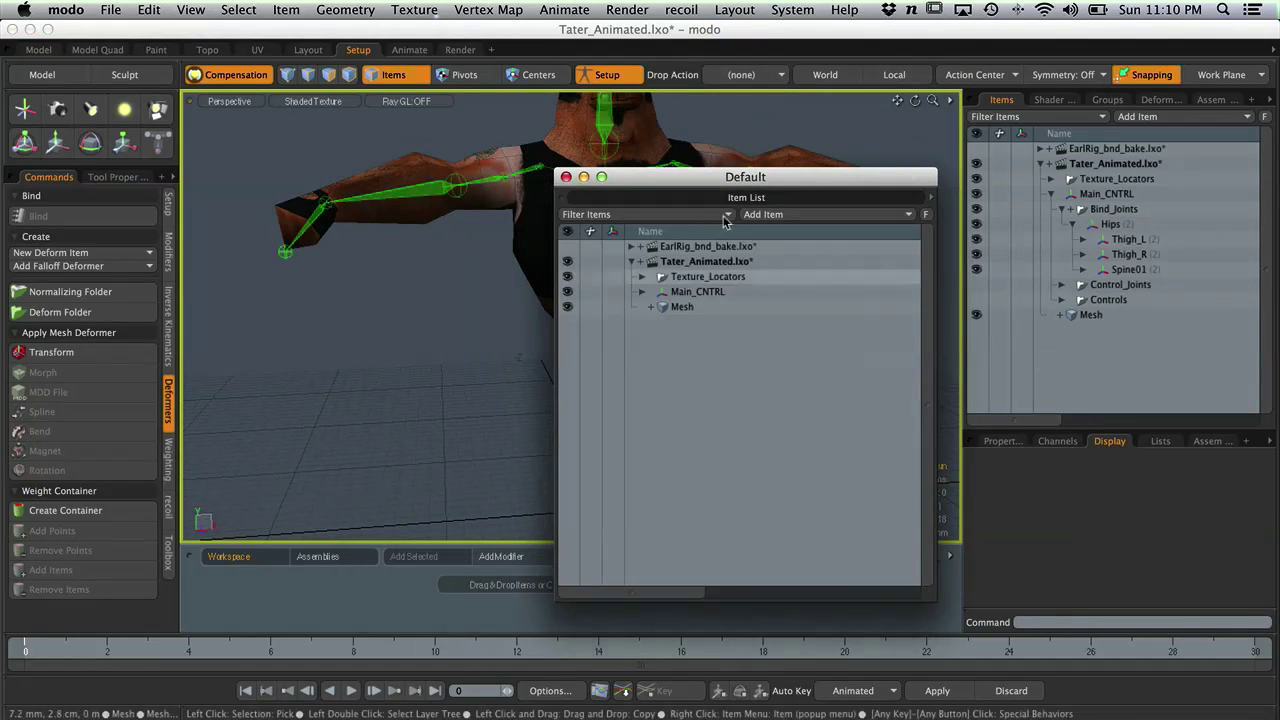
- Expand Main_CNTRL and the complete joint hierarchy under the bind Hips in the floating item list
click(642, 291)
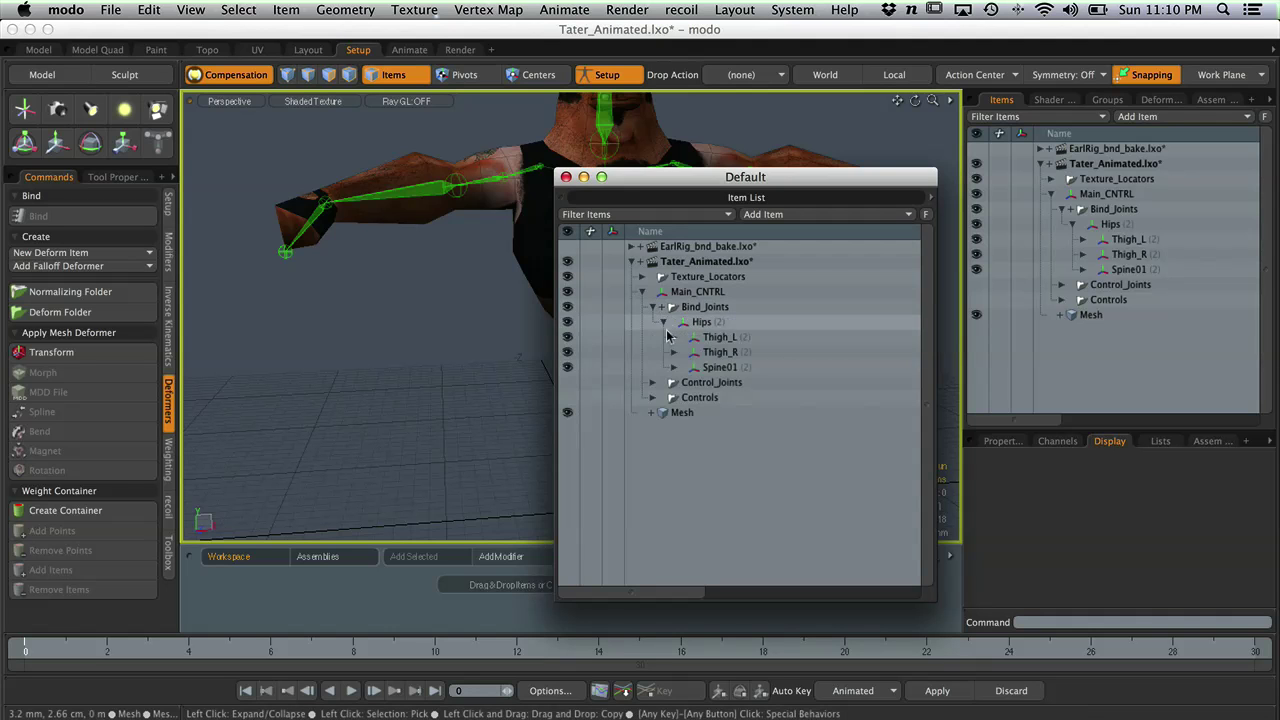
click(664, 323)
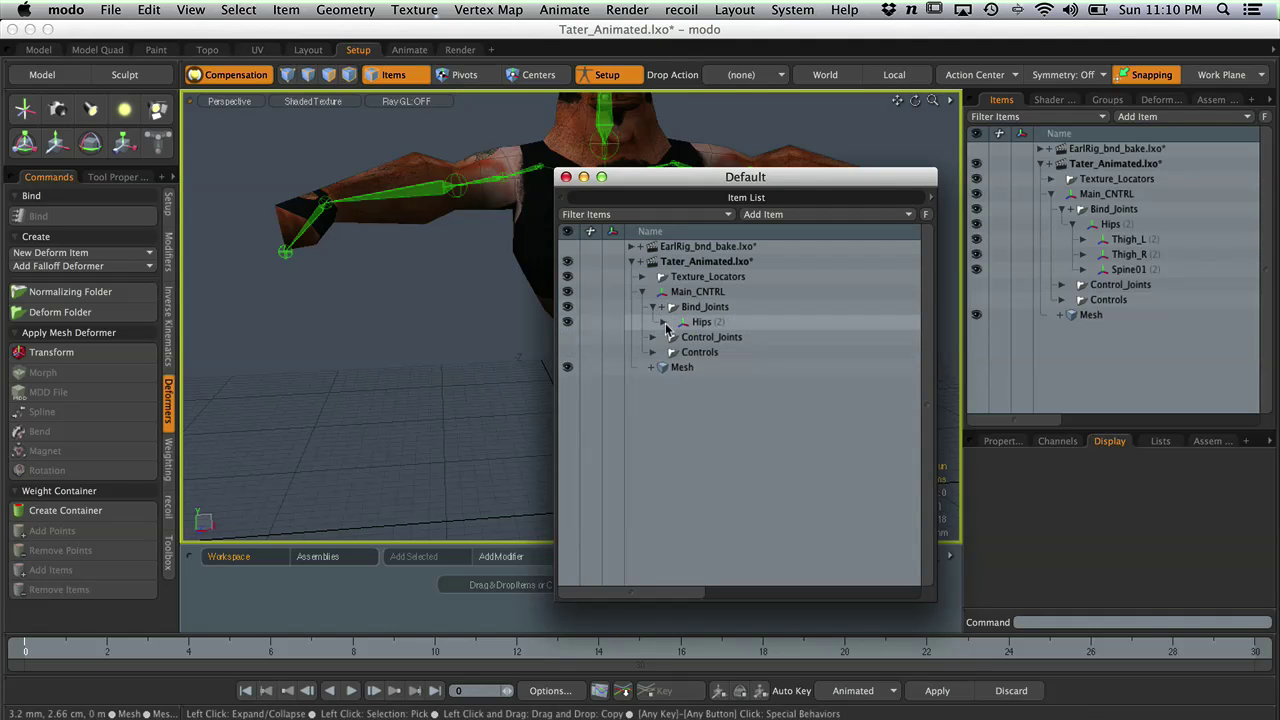
shift+click(664, 323)
scroll(720, 330, down, 3)
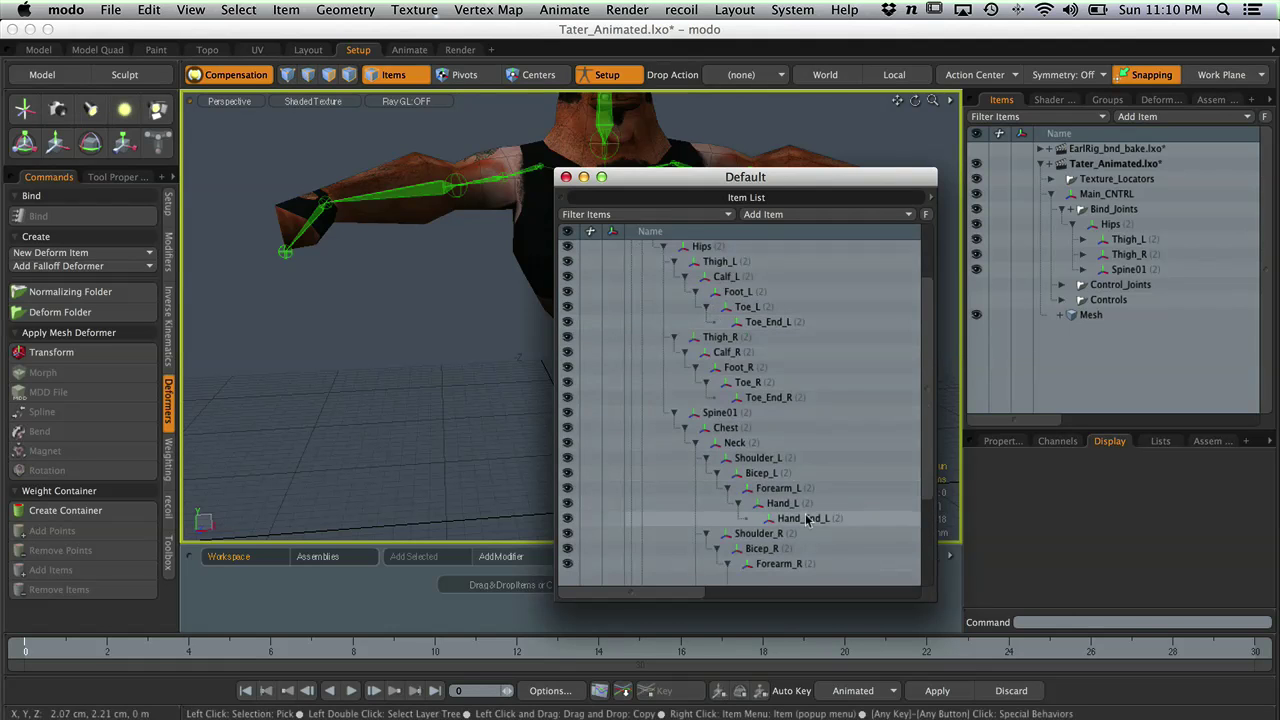
drag(928, 383, 923, 271)
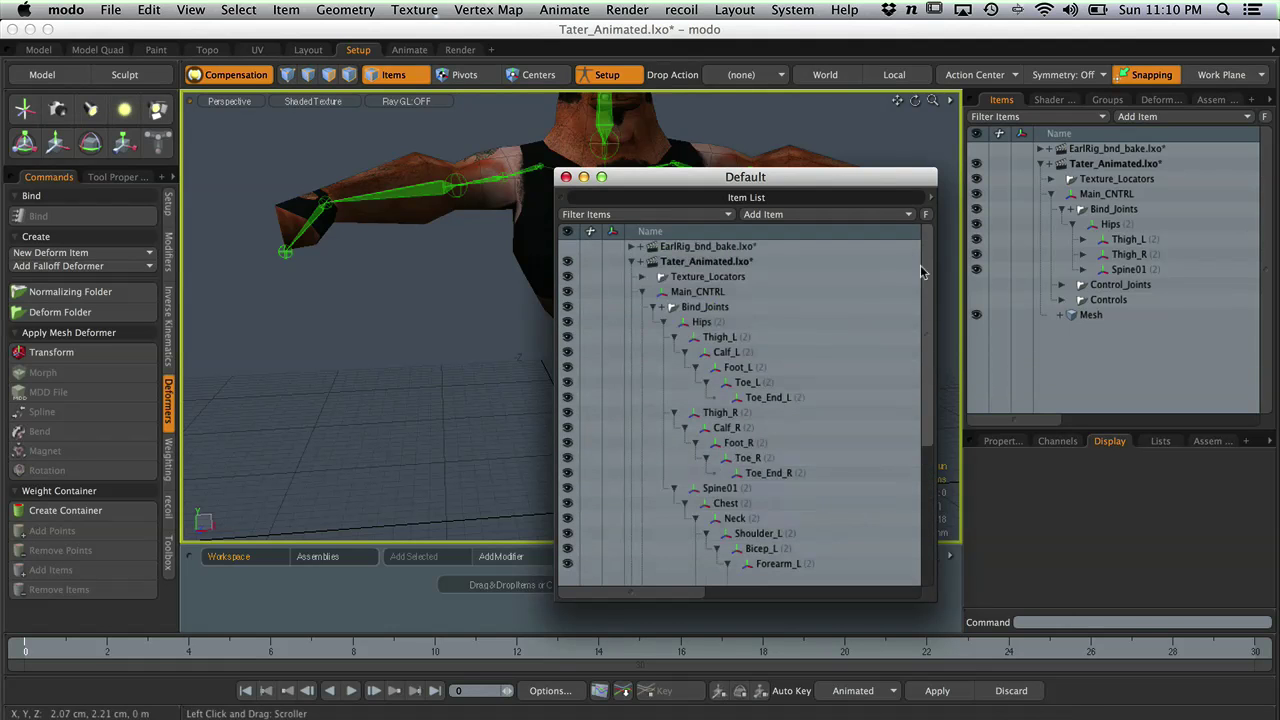
- Reduce the floating list's Hips branch to its direct children and fully expand the Thigh_L chain down to Toe_End_L
click(665, 322)
click(665, 322)
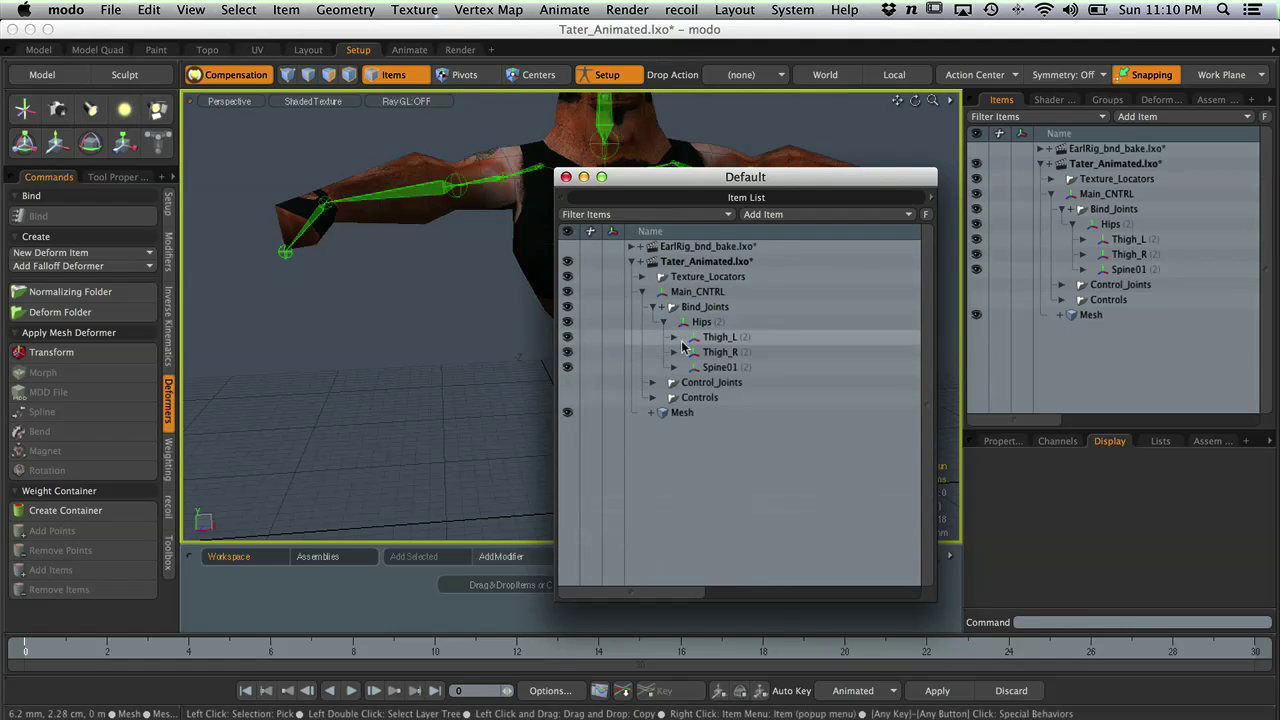
click(675, 337)
click(675, 337)
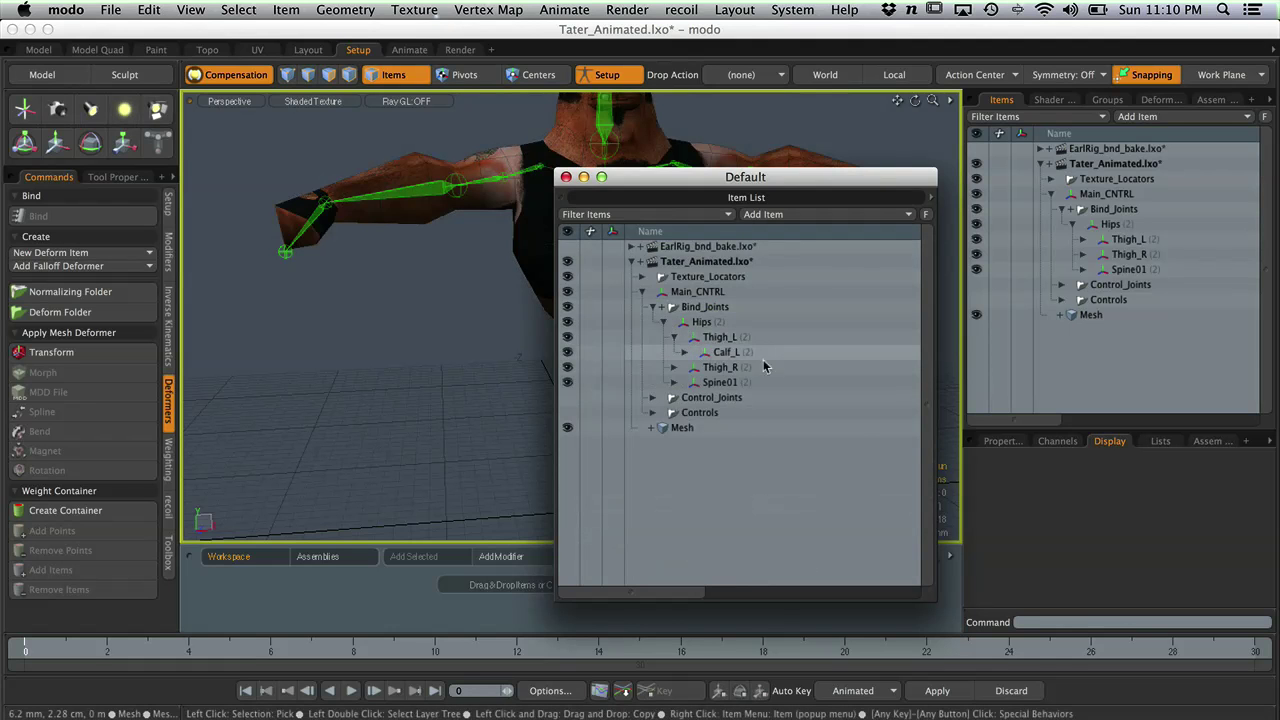
click(676, 337)
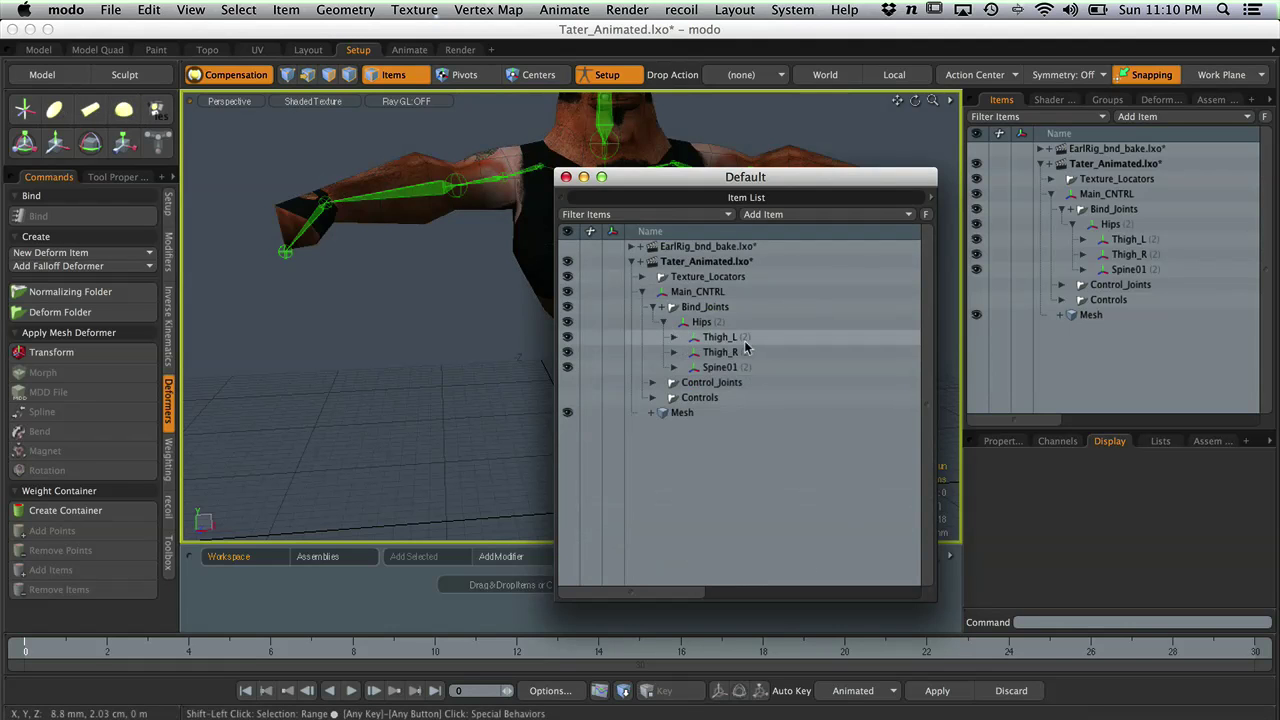
shift+click(676, 337)
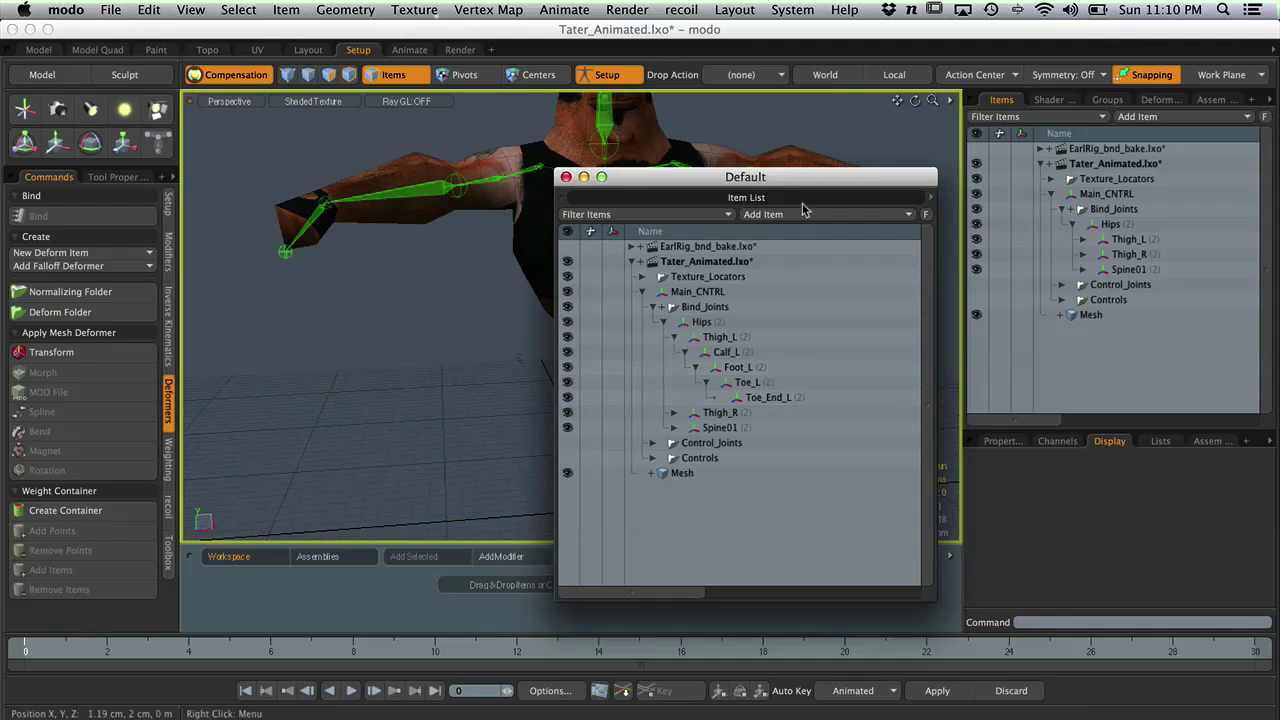
- Place the floating item list beside the main one, where Bind_Joints is collapsed and Control_Joints is expanded through Hips to the Leg_Root_L chain
drag(806, 181, 833, 115)
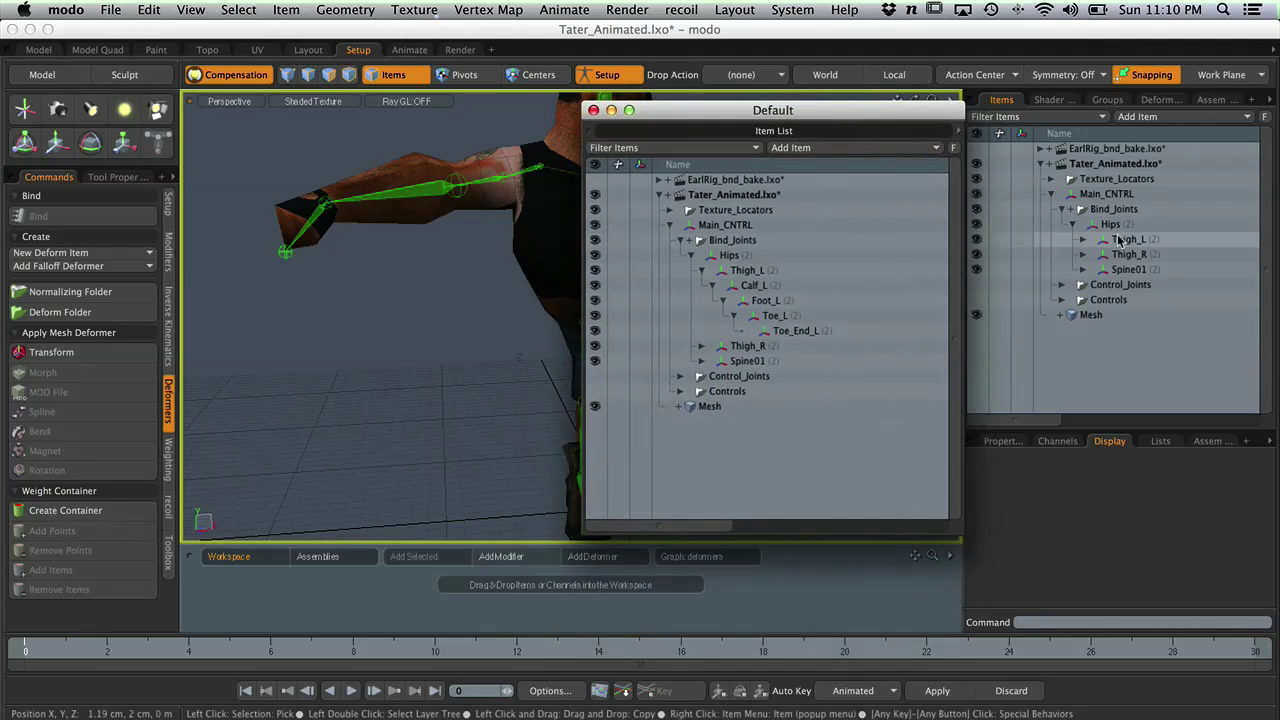
click(1062, 211)
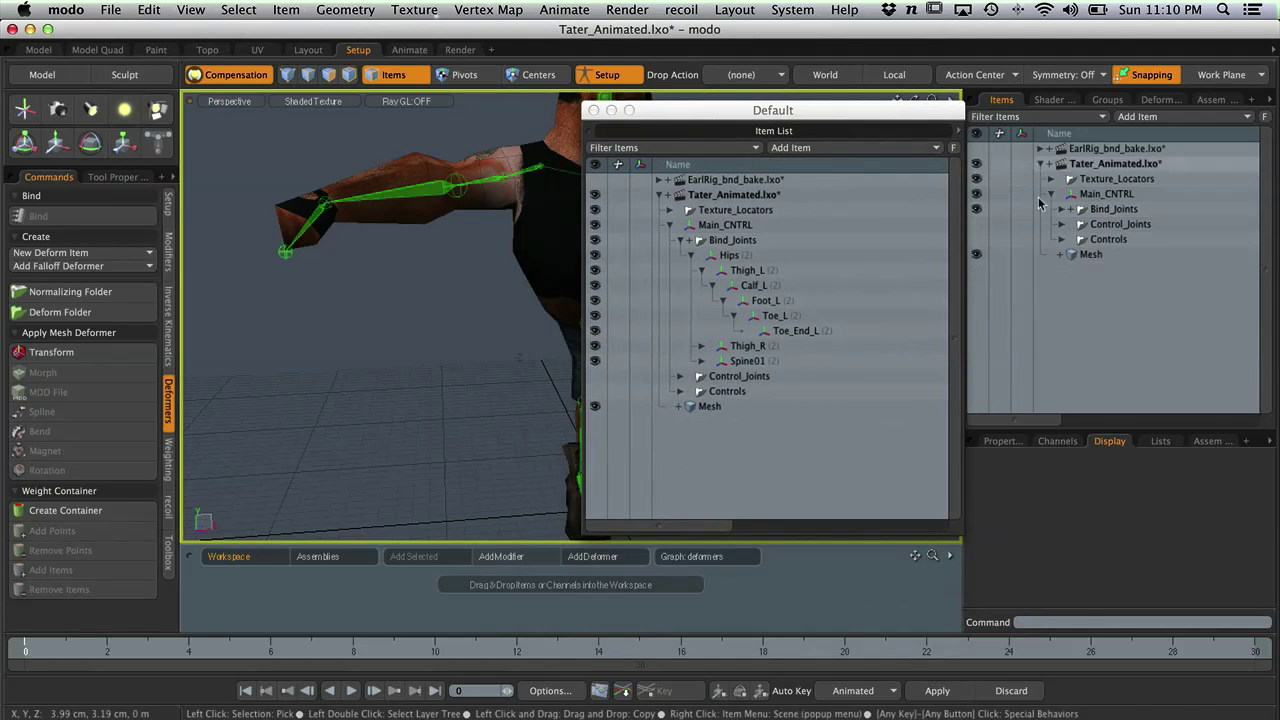
drag(900, 114, 892, 110)
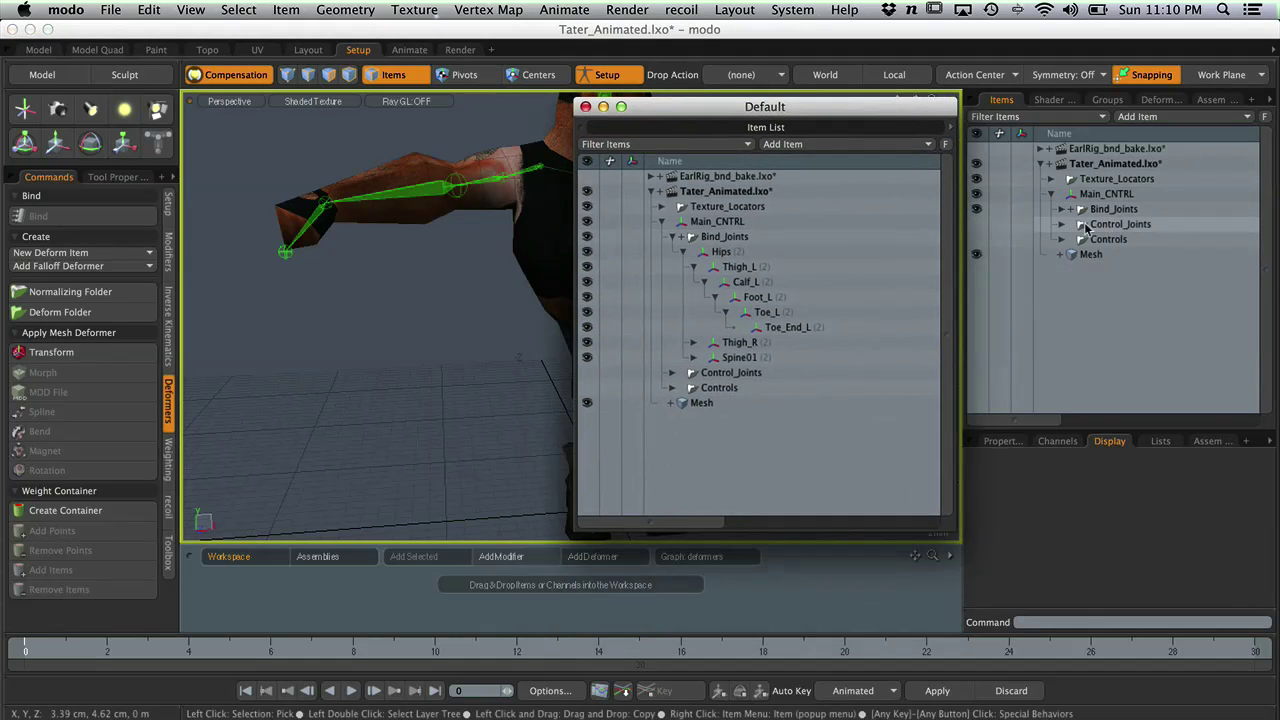
click(1061, 224)
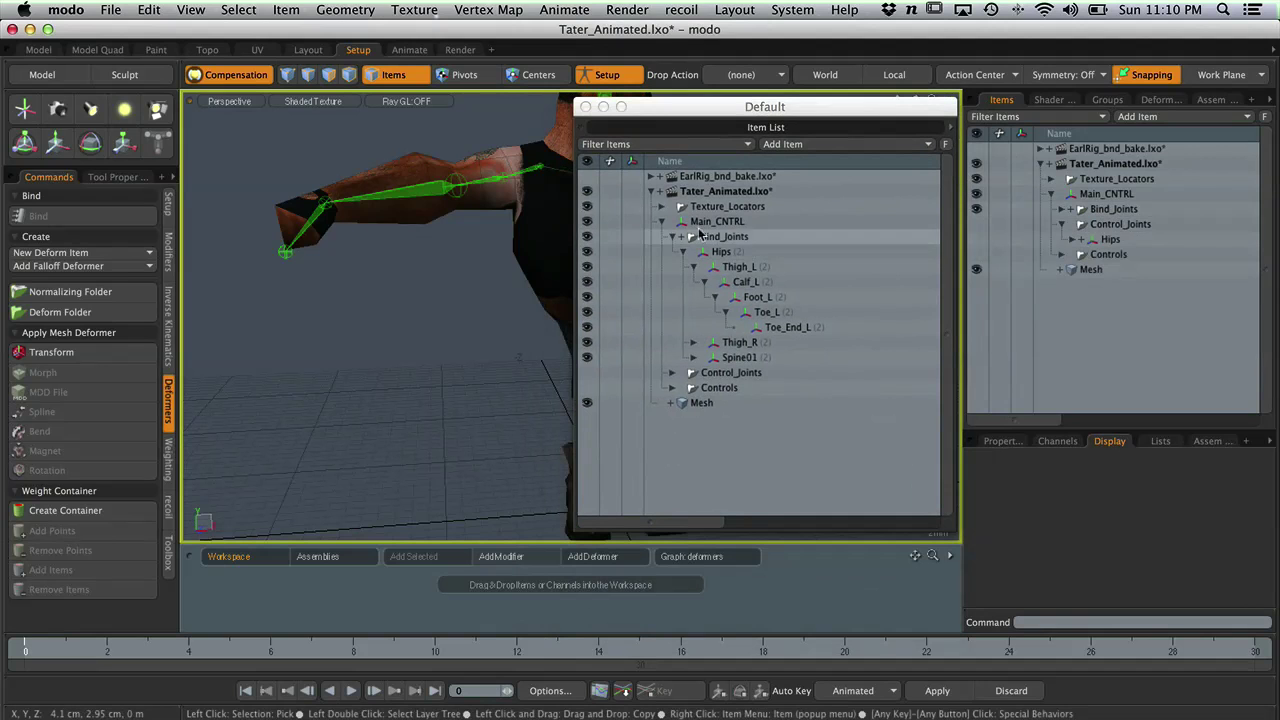
click(1073, 241)
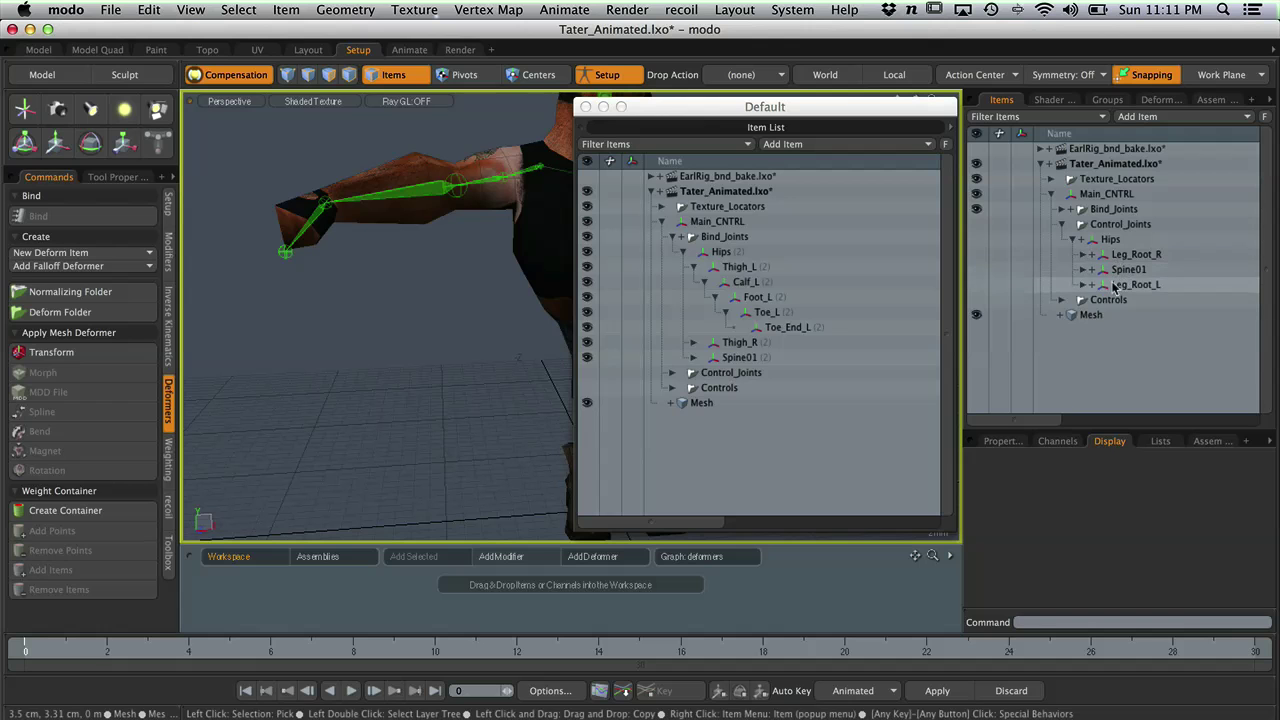
click(1081, 285)
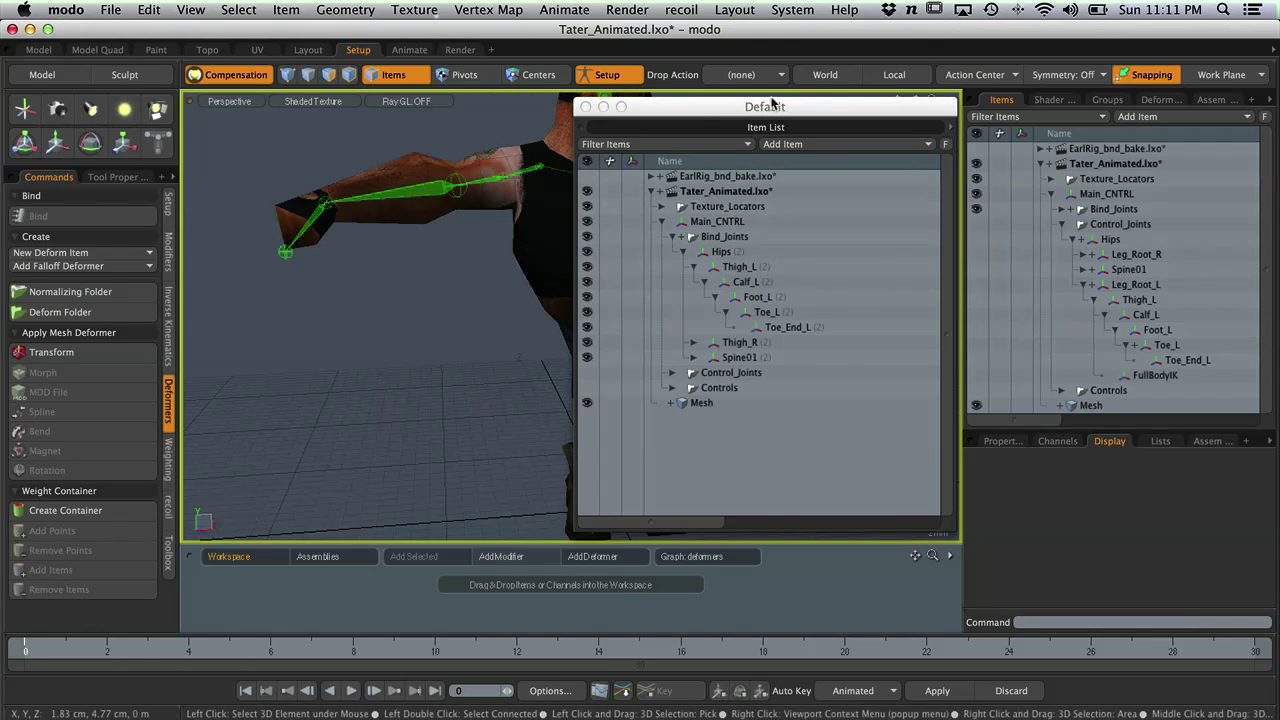
- Select the bind Thigh_L together with the control Thigh_L and show the constraint tools
drag(768, 106, 810, 110)
click(773, 272)
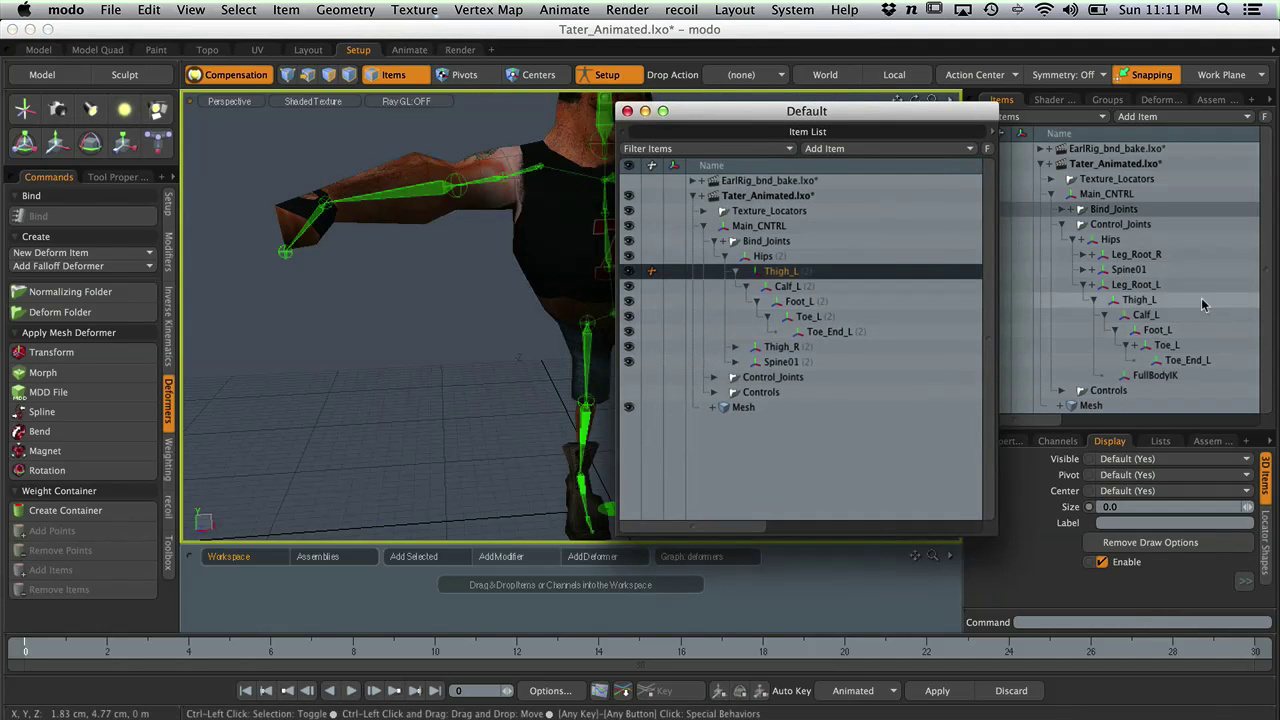
click(1140, 300)
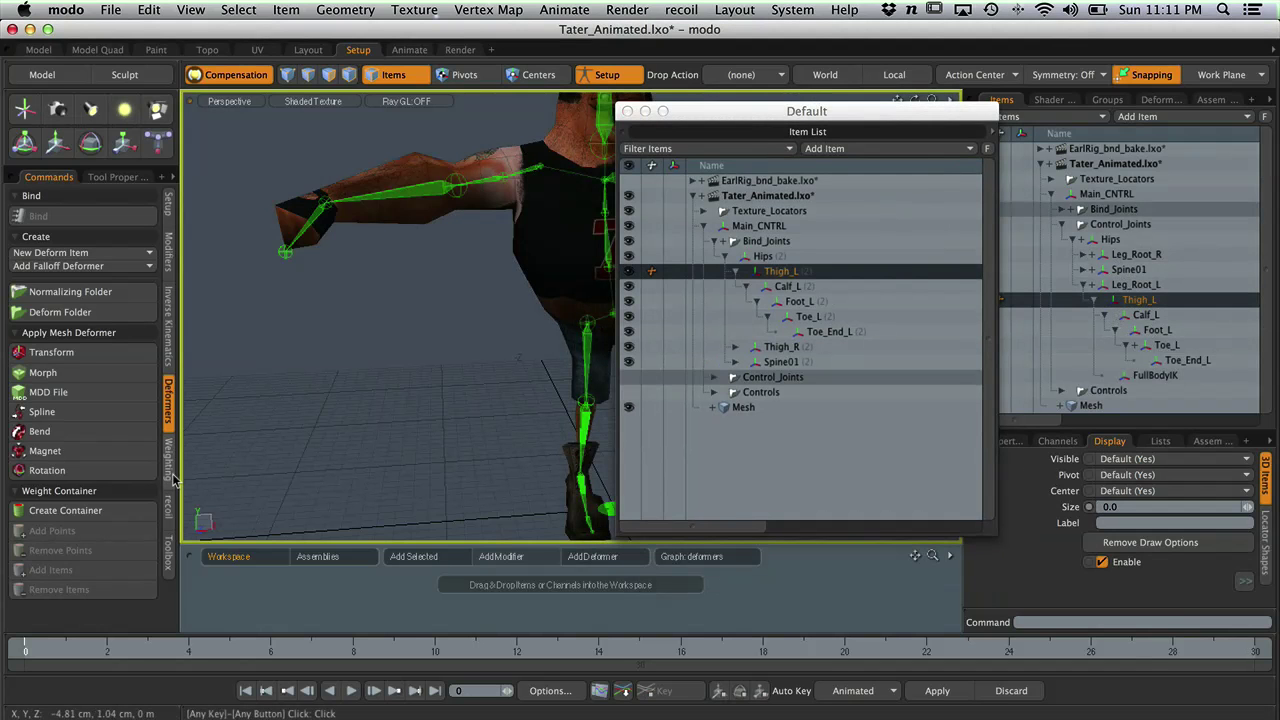
click(168, 252)
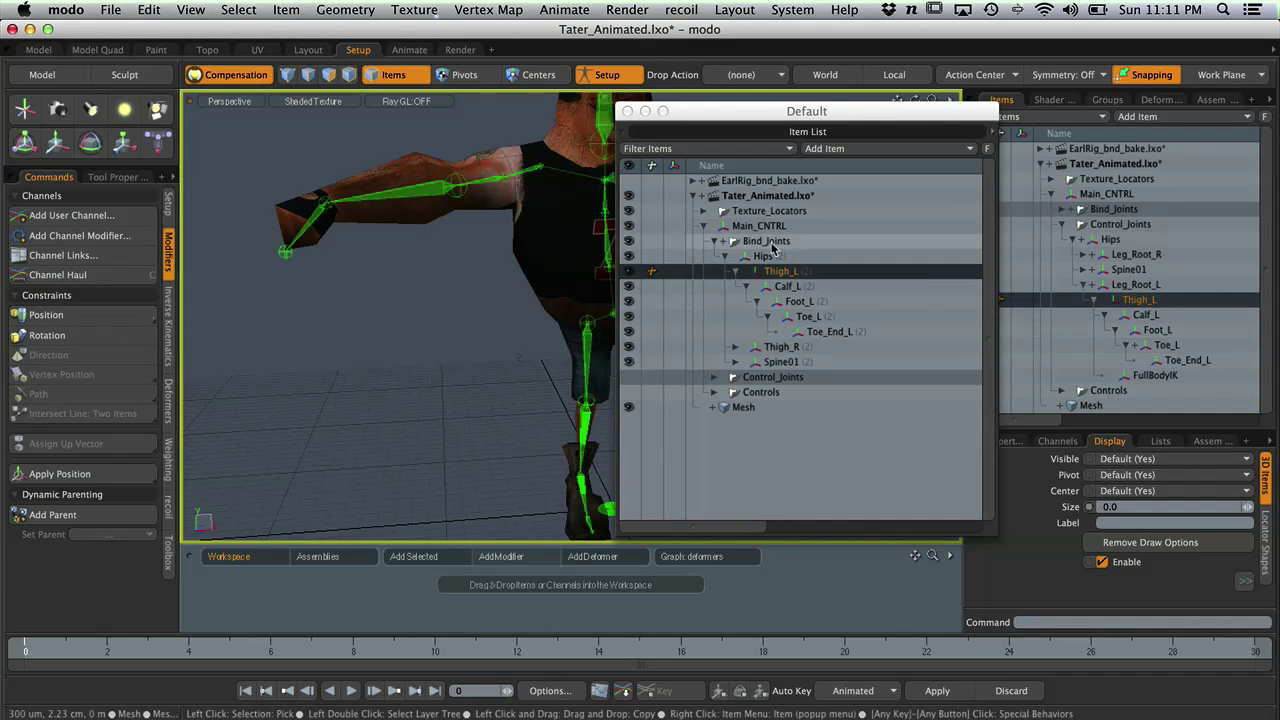
- Delete the existing Rotation and Position constraints for Thigh_L from Bind_Joints, then collapse its constraint list
click(788, 272)
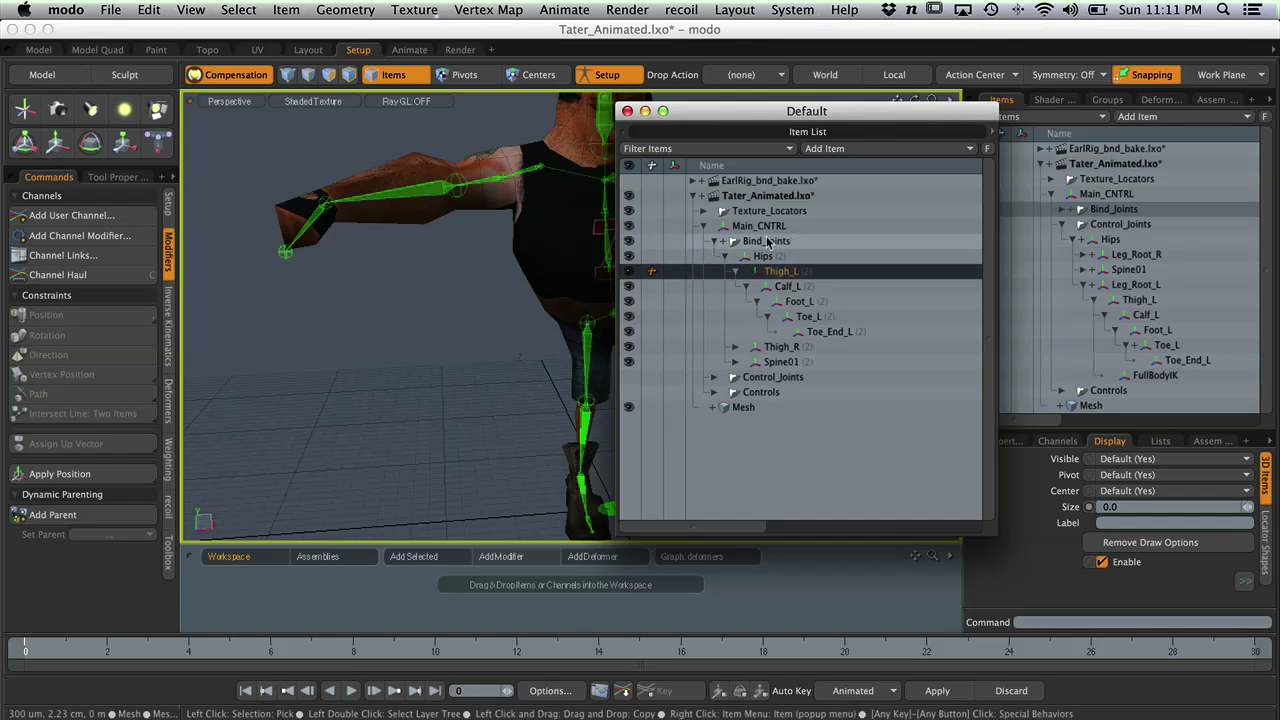
click(729, 242)
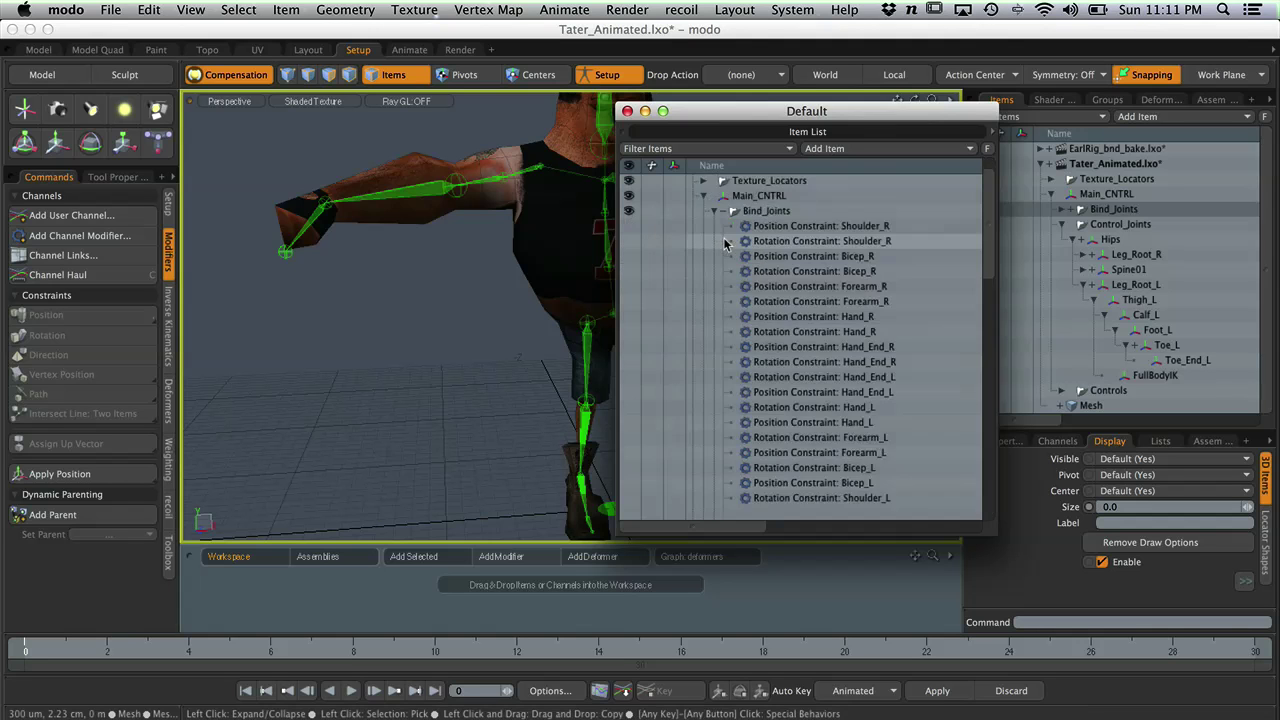
scroll(830, 255, down, 1)
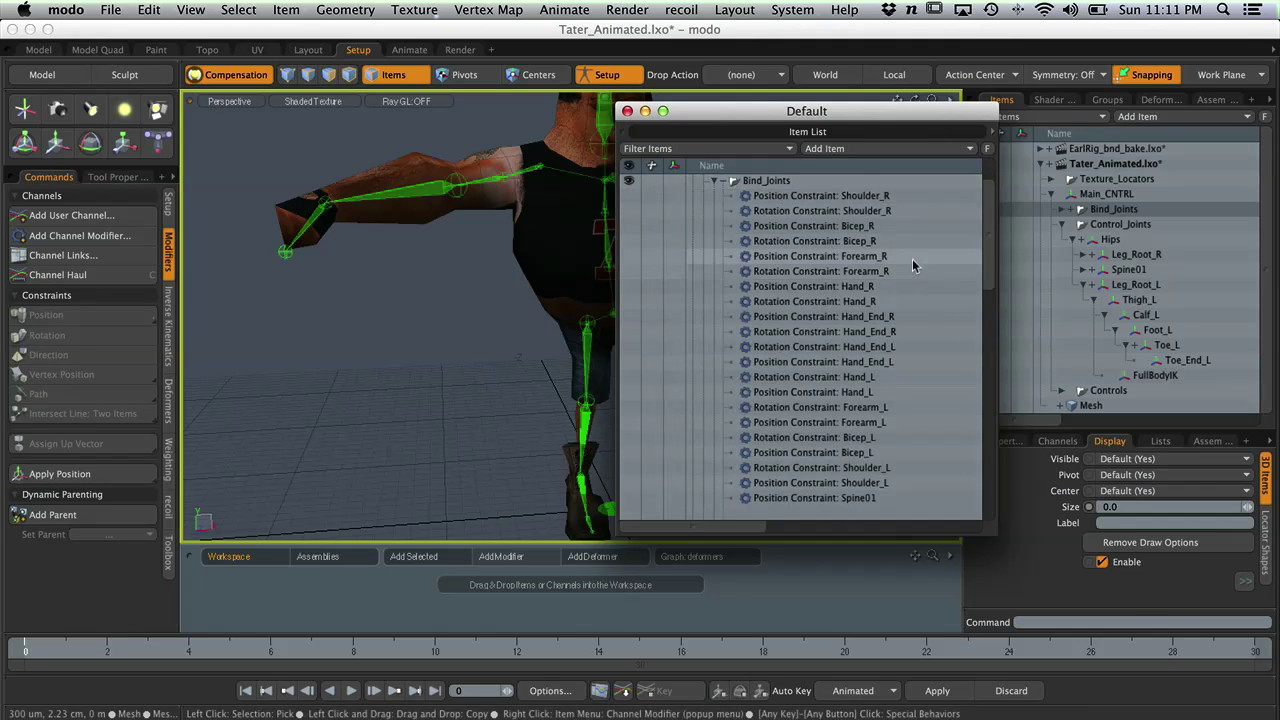
drag(989, 278, 984, 488)
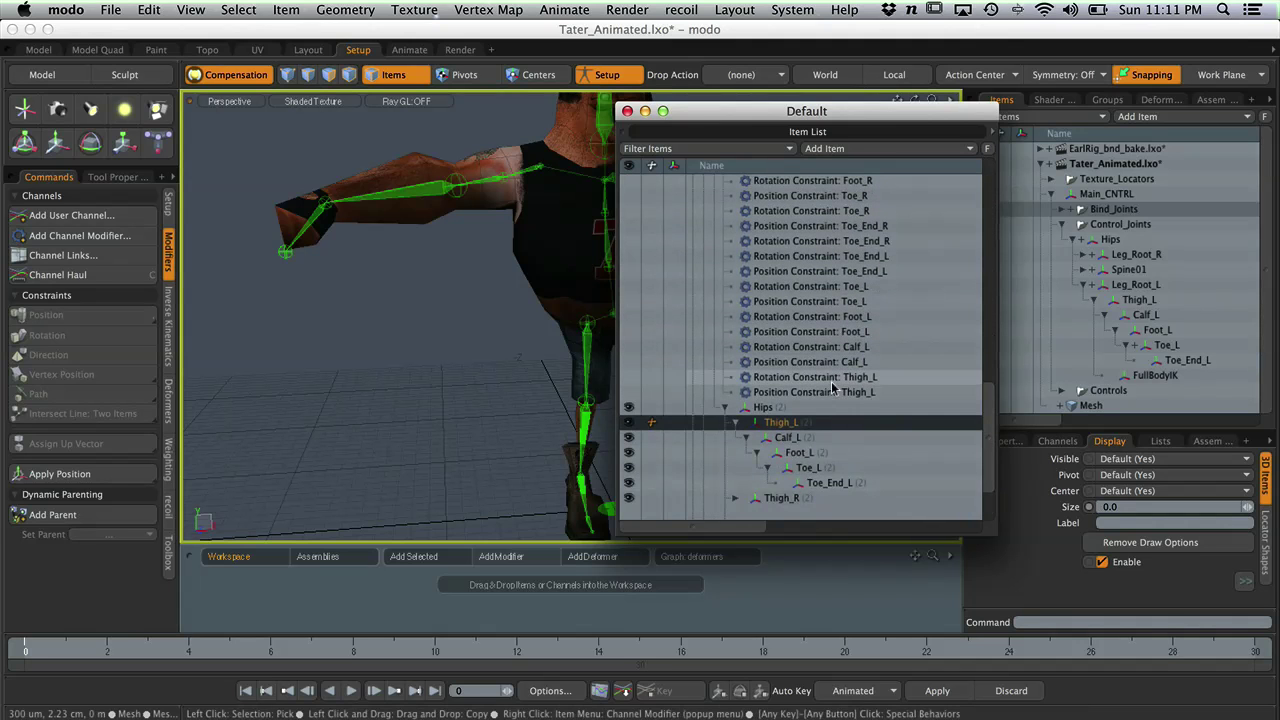
click(824, 377)
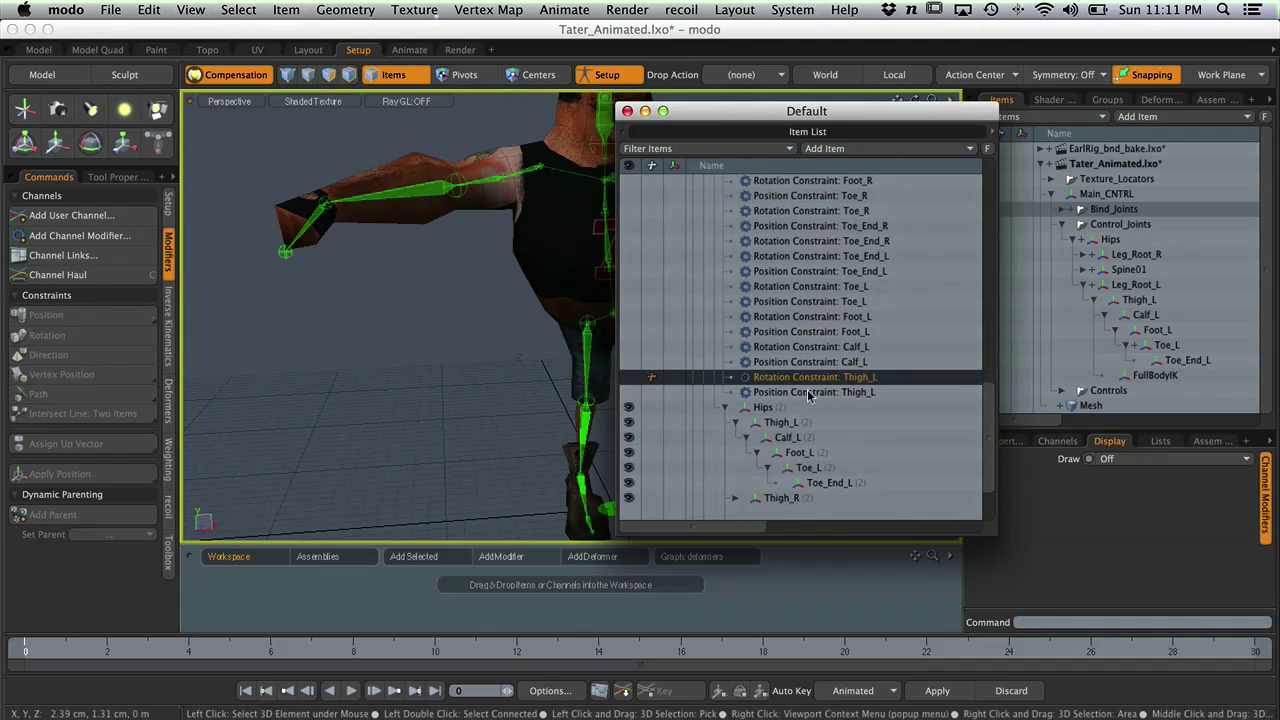
ctrl+click(808, 393)
right_click(812, 392)
click(798, 474)
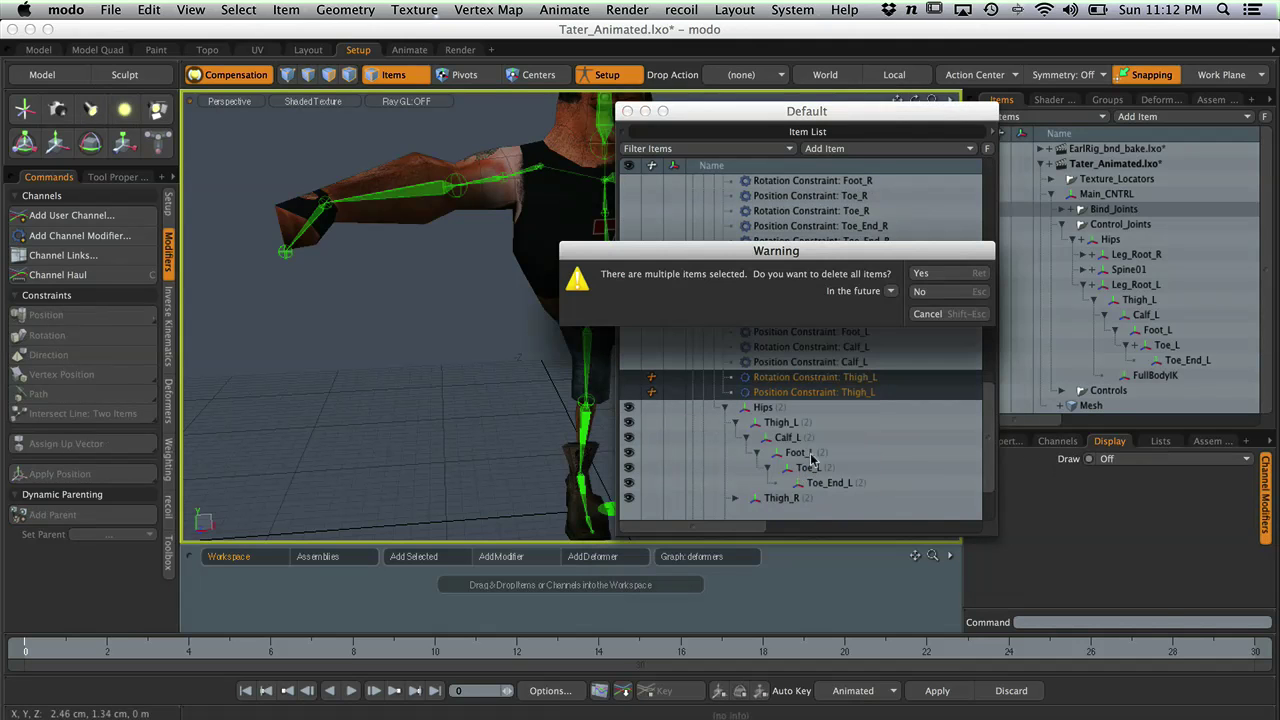
click(948, 273)
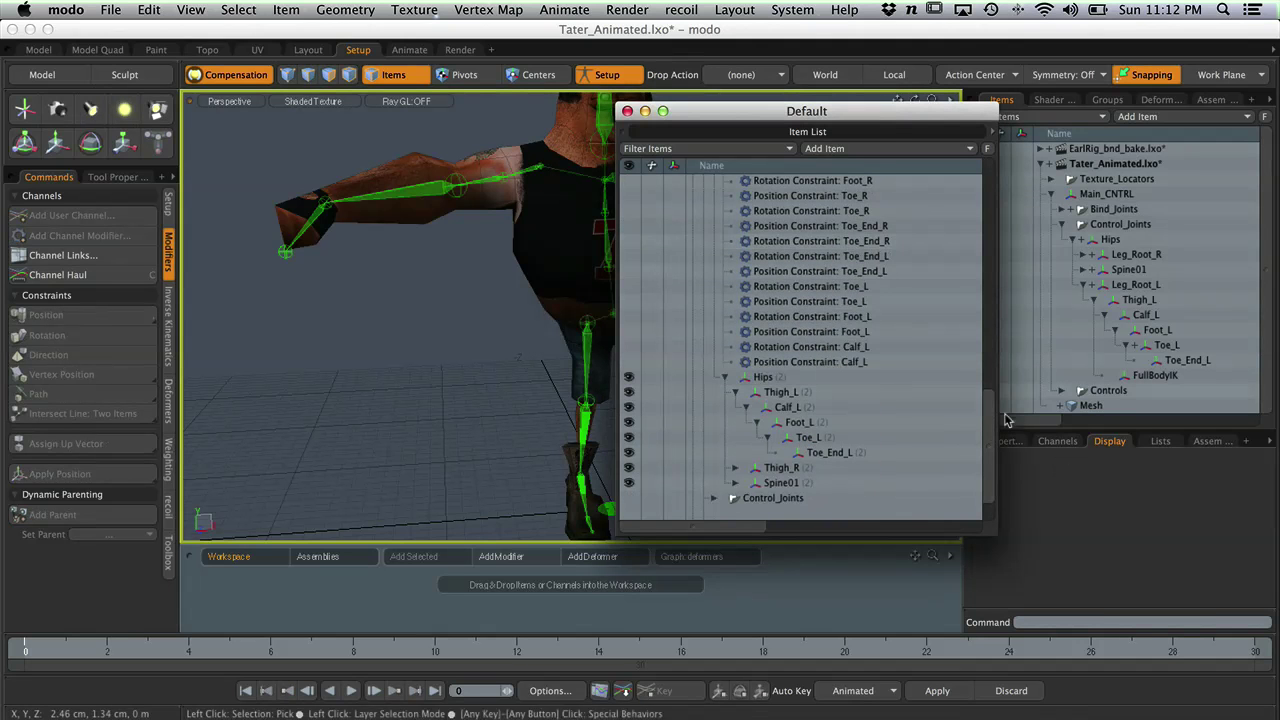
drag(986, 424, 986, 220)
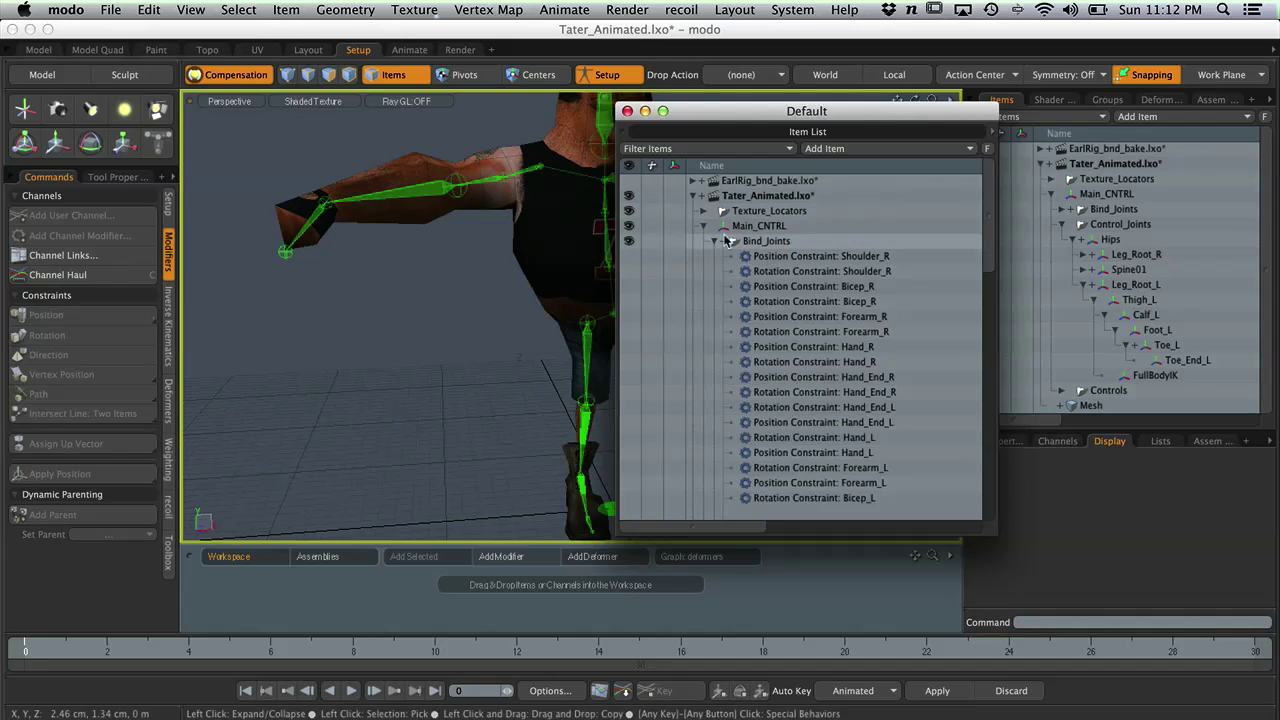
click(727, 243)
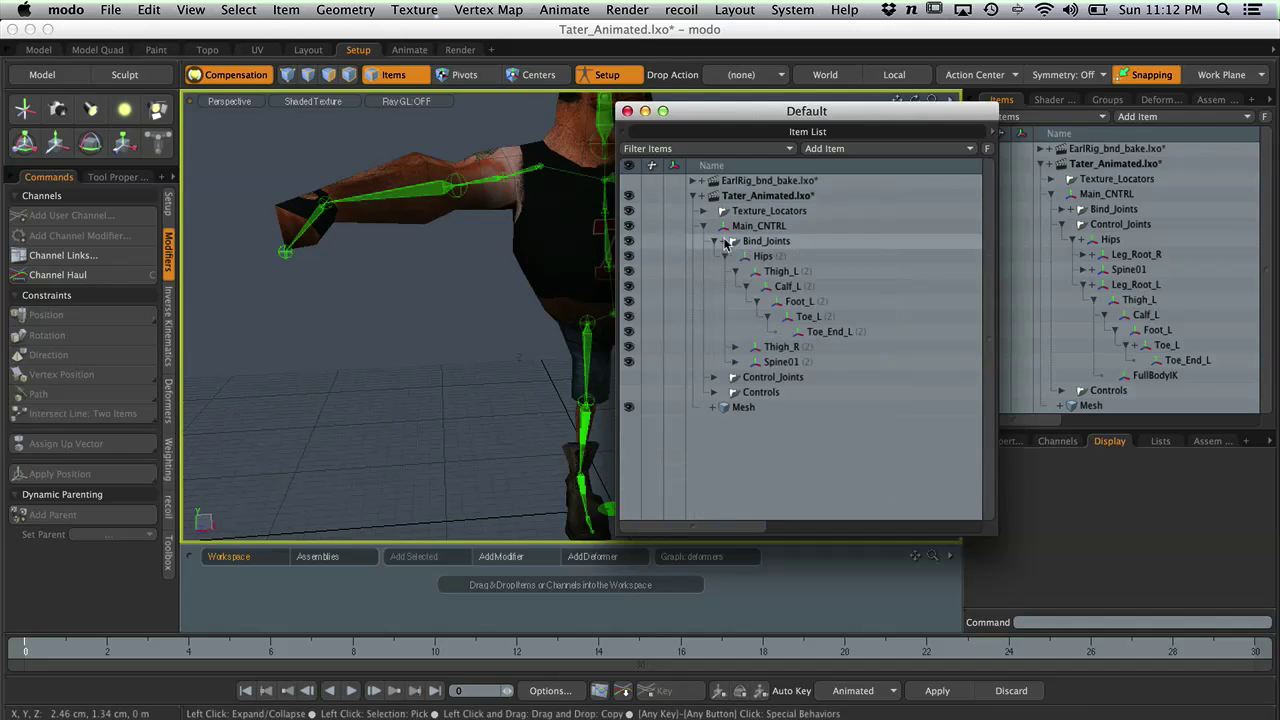
- Add Position and Rotation constraints from the bind Thigh_L to the matching control Thigh_L
click(783, 272)
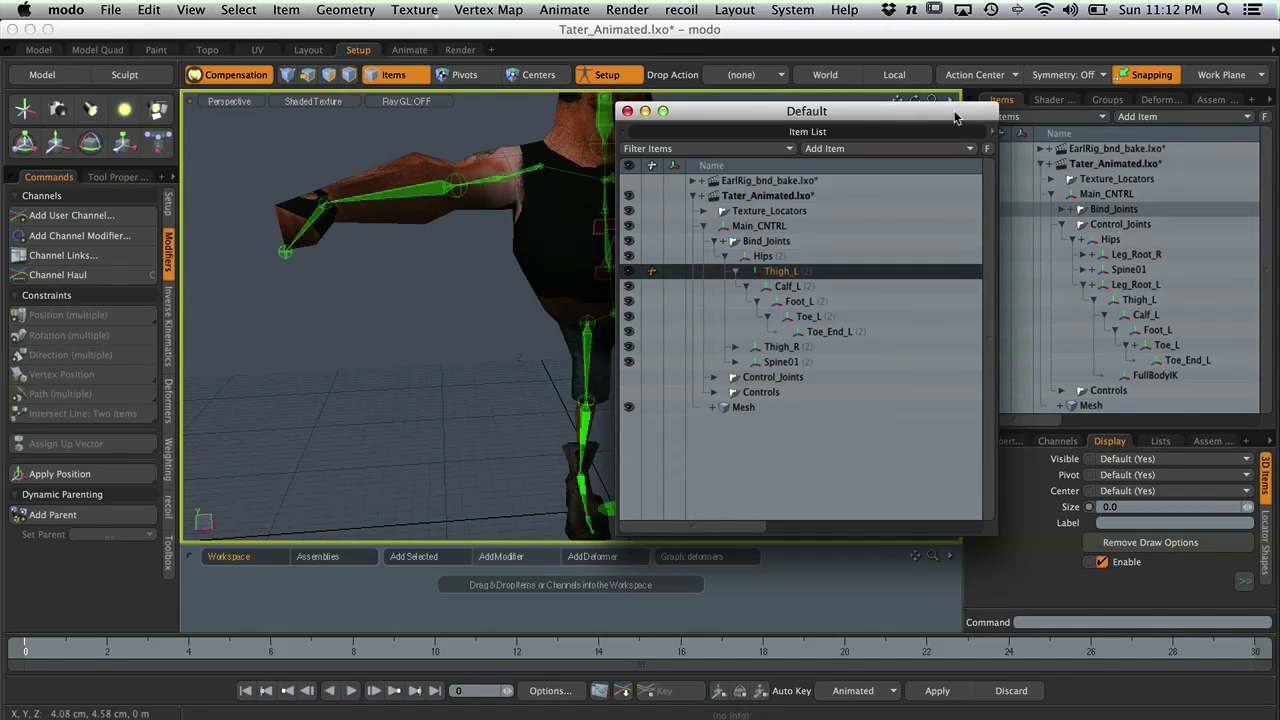
click(1140, 301)
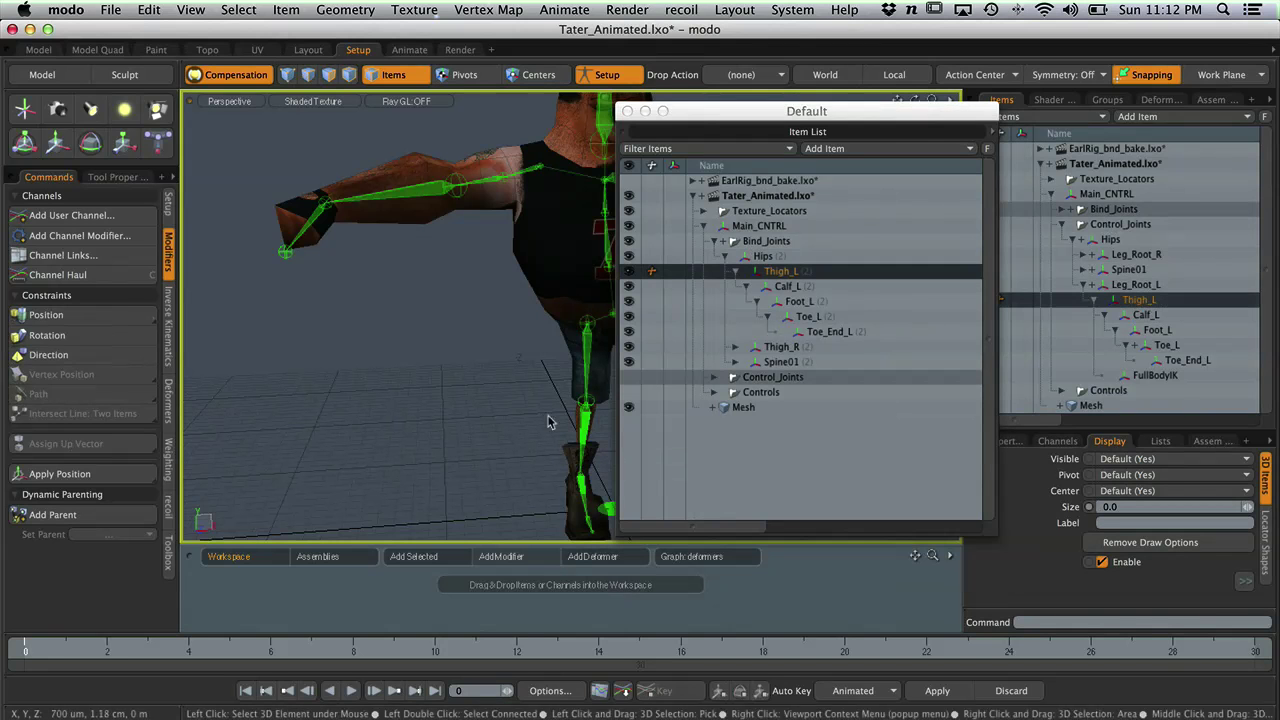
click(58, 317)
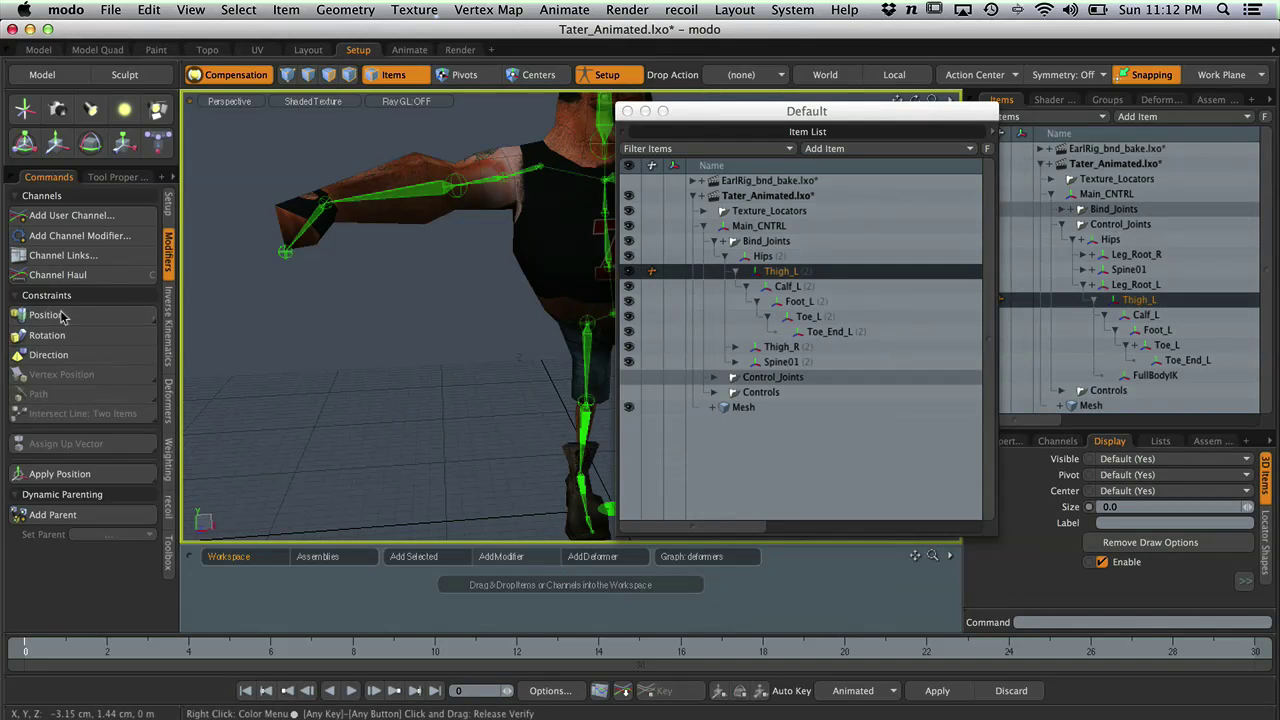
ctrl+click(1141, 303)
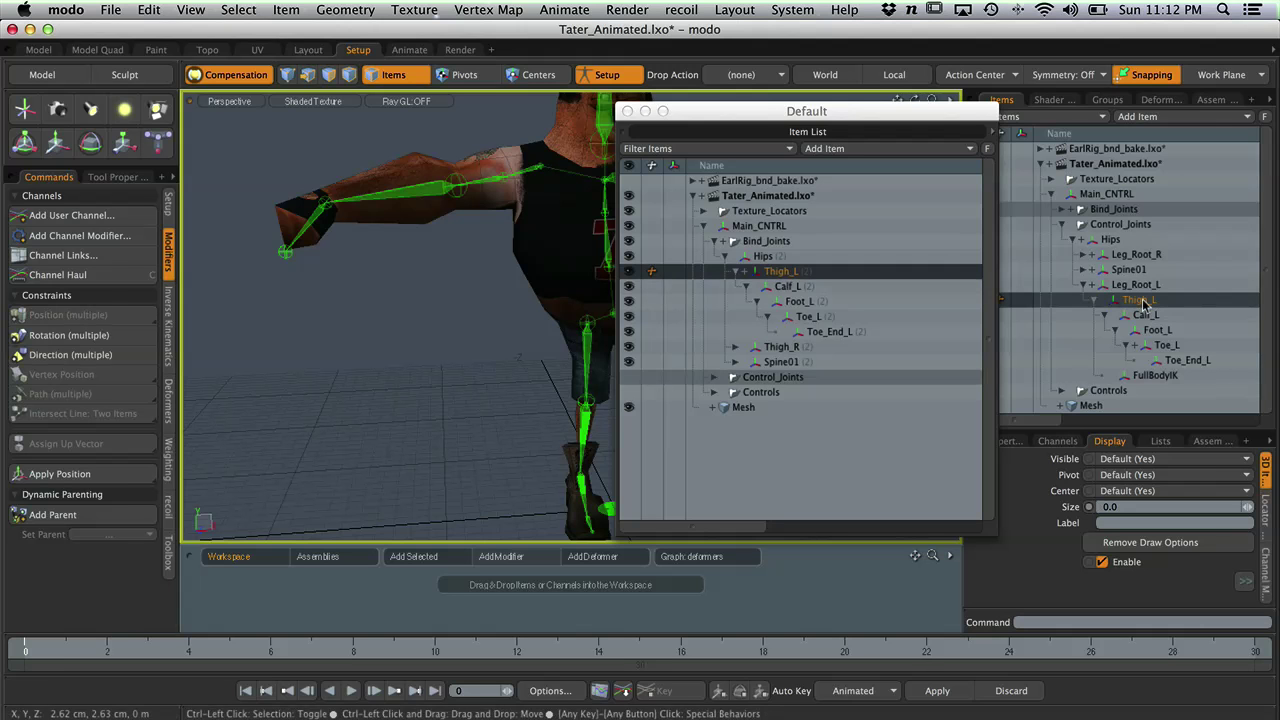
click(95, 334)
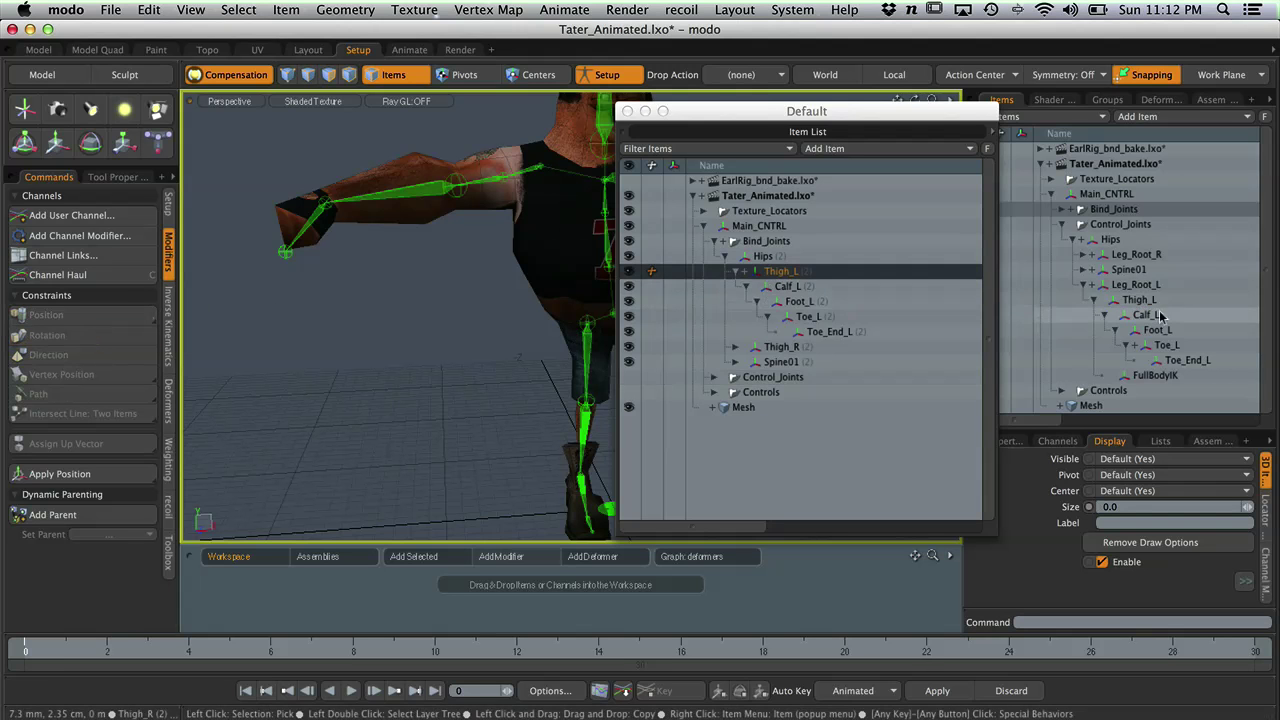
- Examine the new constraints nested under the bind Thigh_L in the floating item list
drag(713, 111, 757, 109)
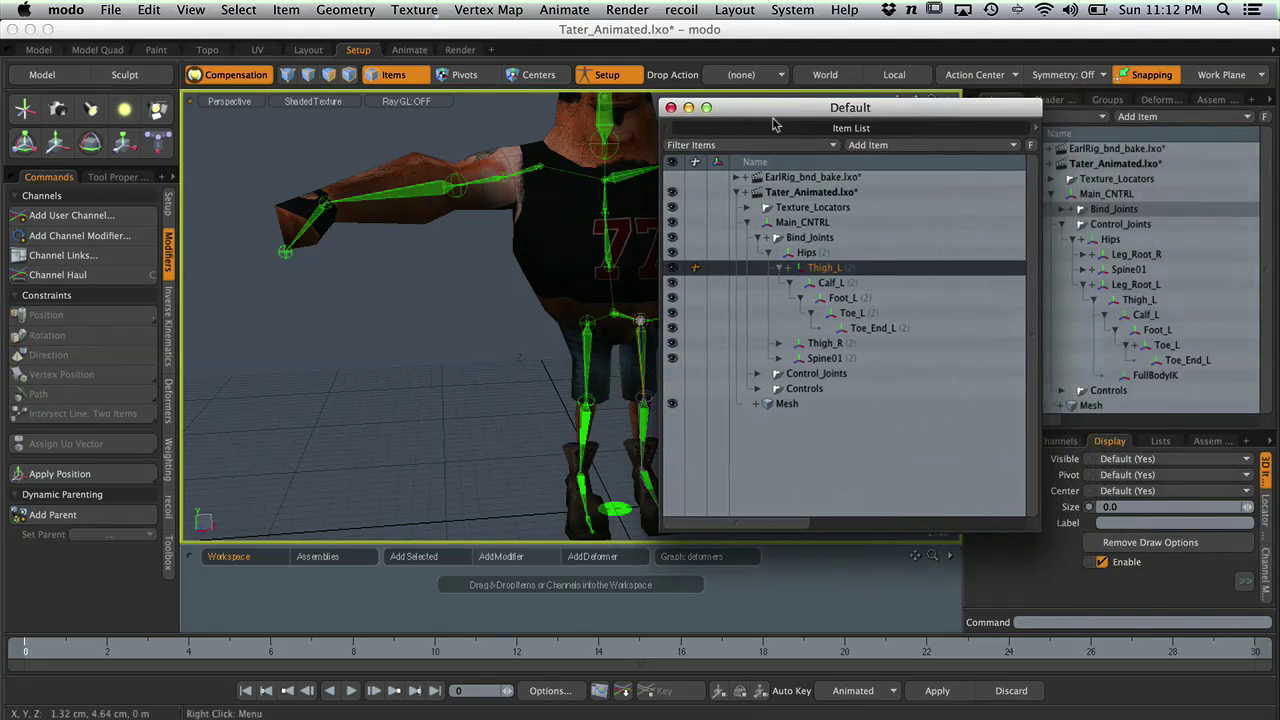
click(789, 271)
click(866, 299)
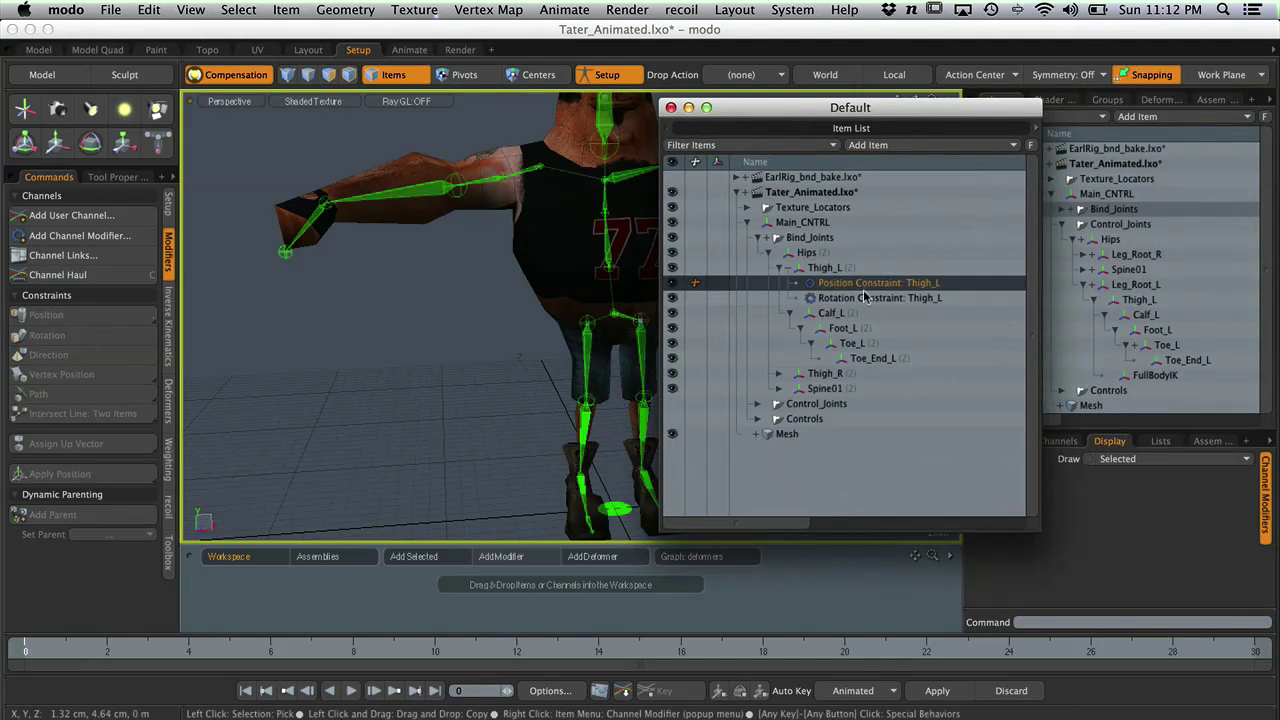
click(825, 268)
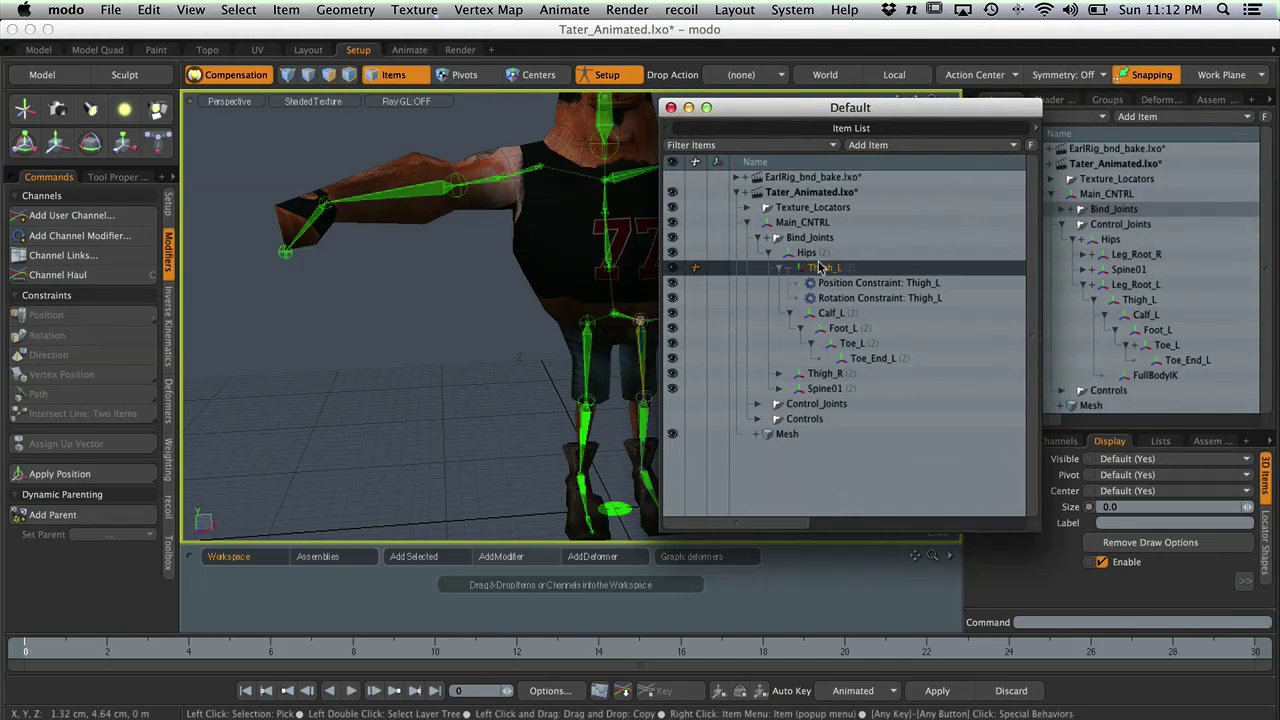
click(790, 268)
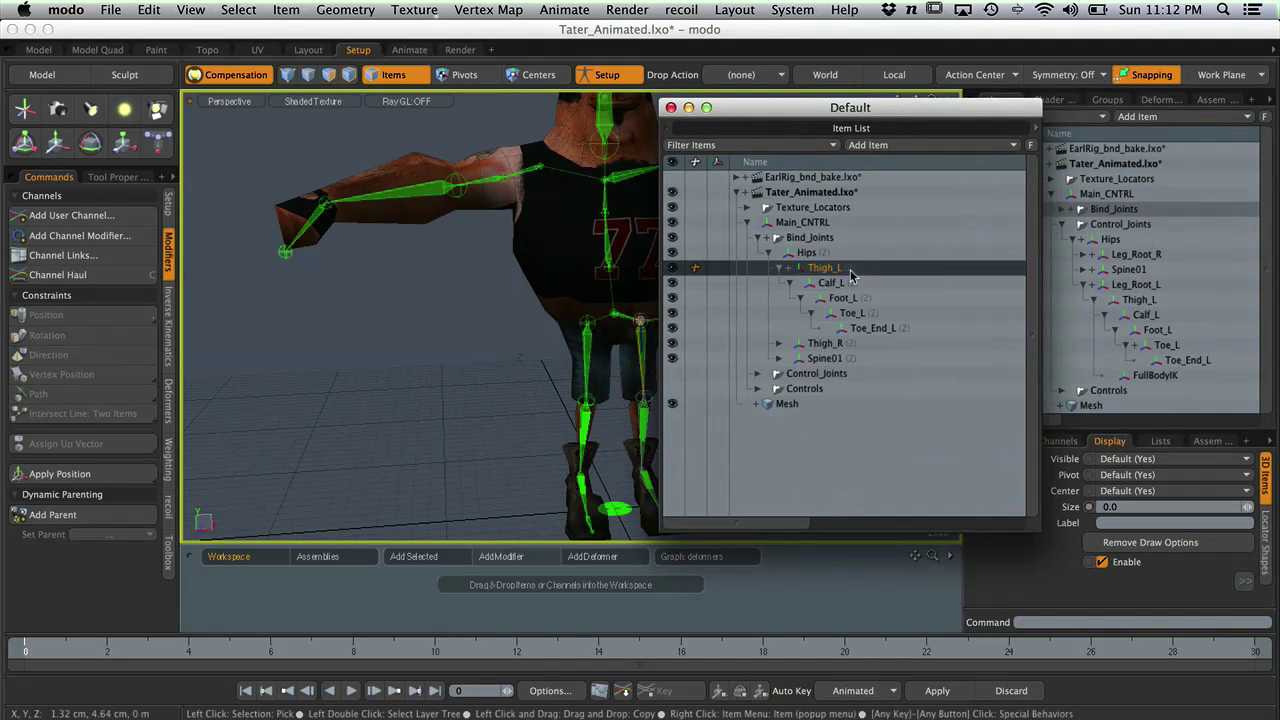
click(789, 268)
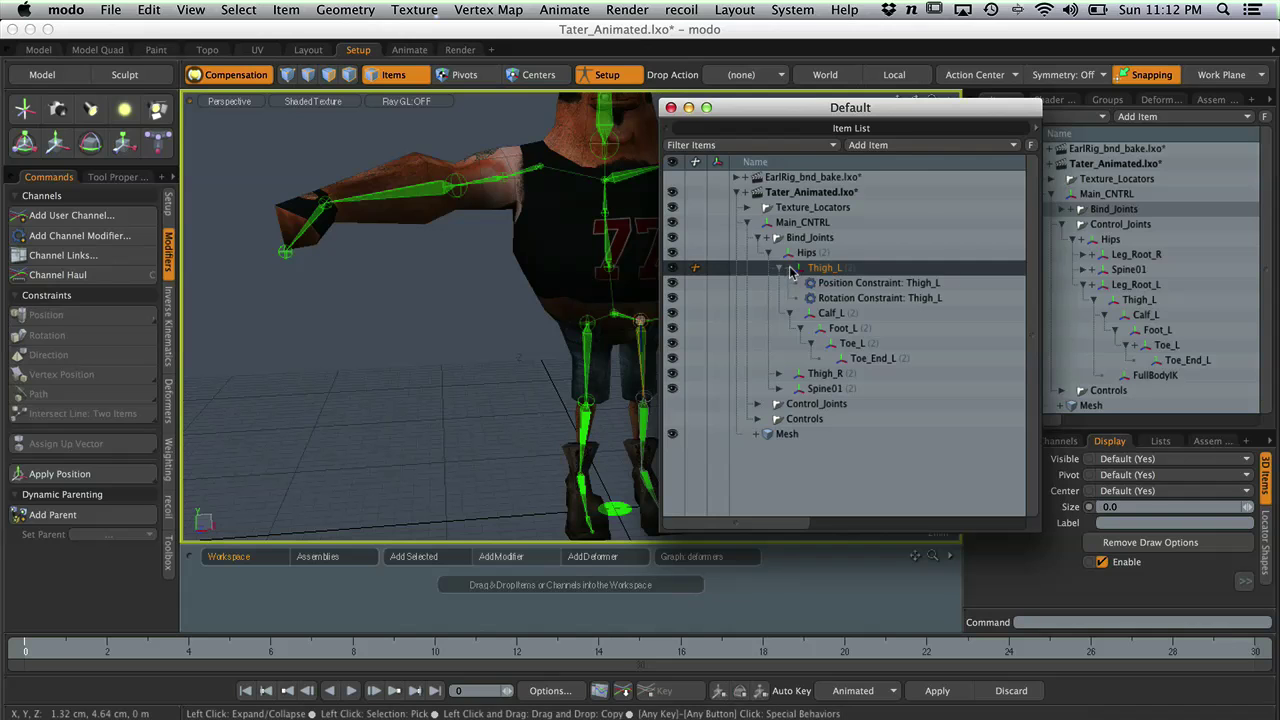
click(790, 268)
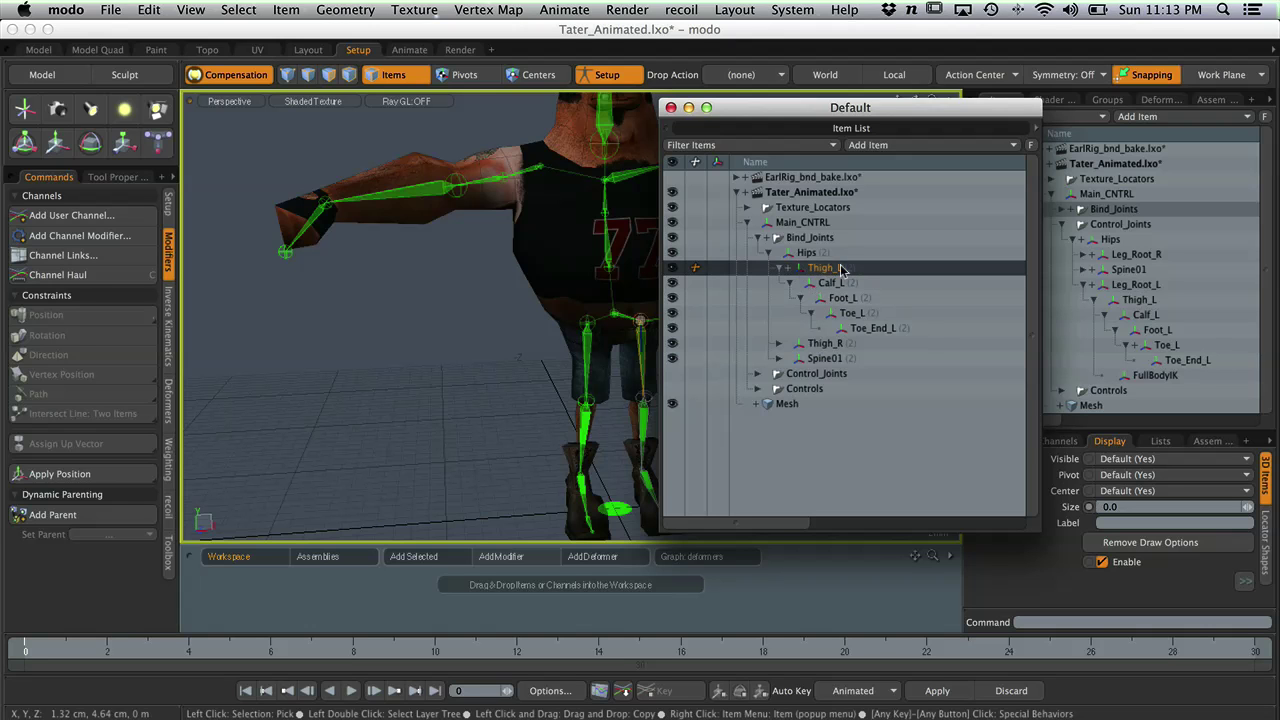
- Move the Thigh_L Position and Rotation constraints from the joint into Bind_Joints and check them in its list
click(789, 268)
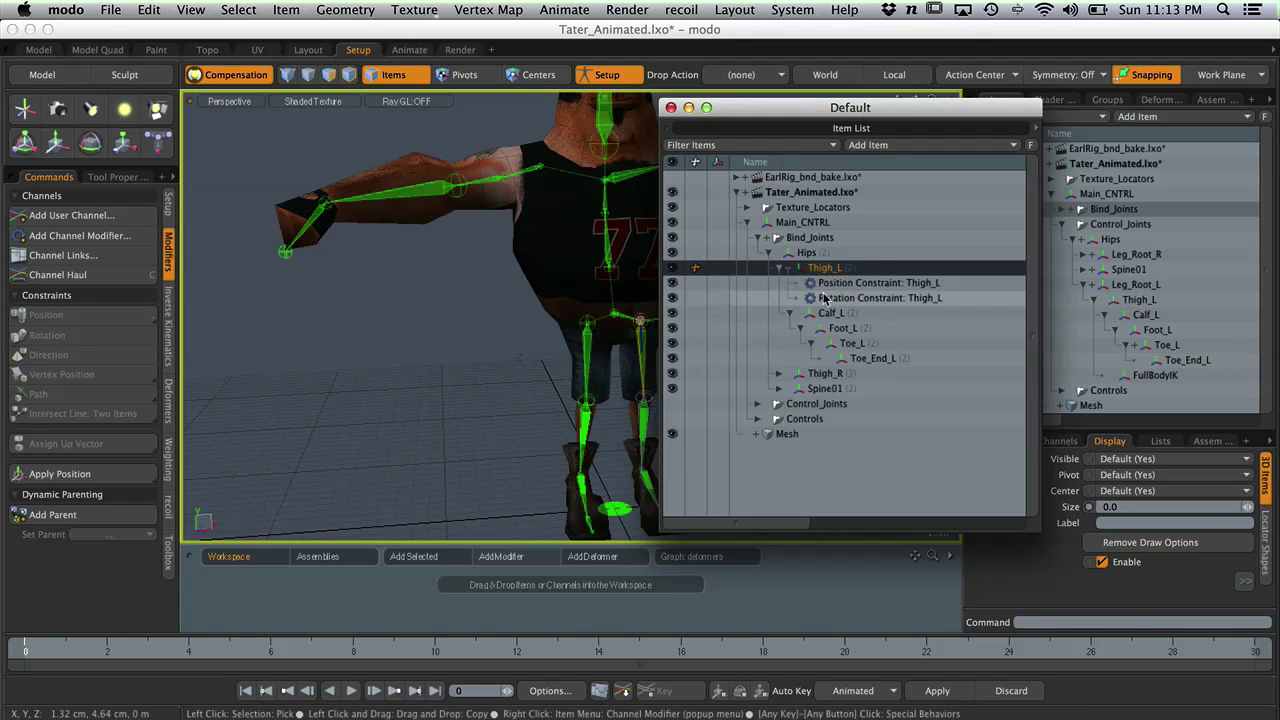
click(836, 285)
shift+click(845, 299)
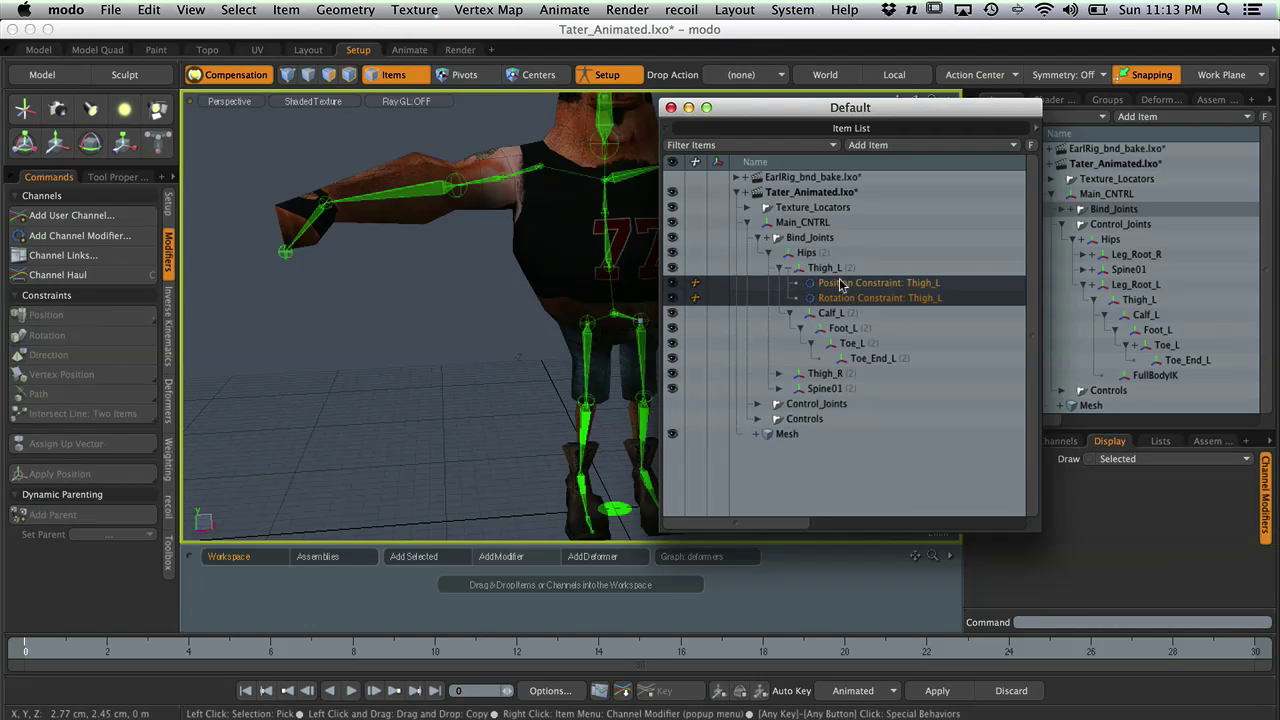
drag(840, 286, 793, 252)
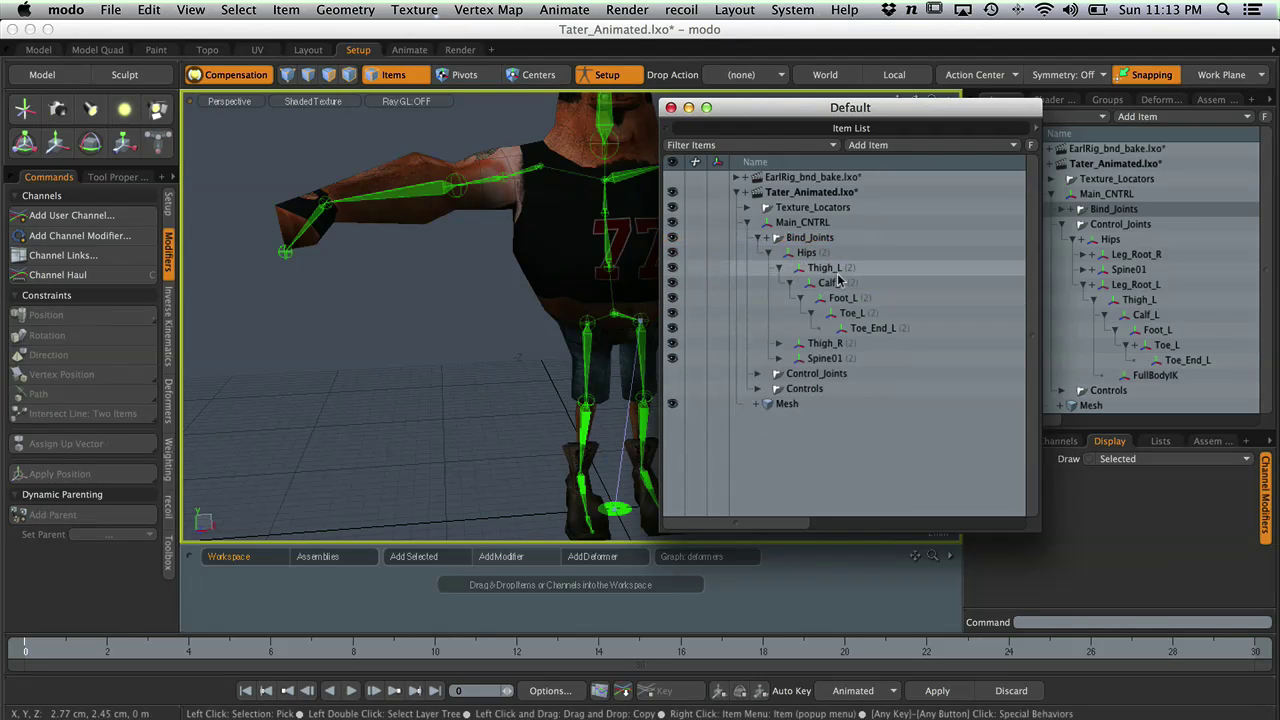
click(767, 238)
scroll(768, 238, down, 3)
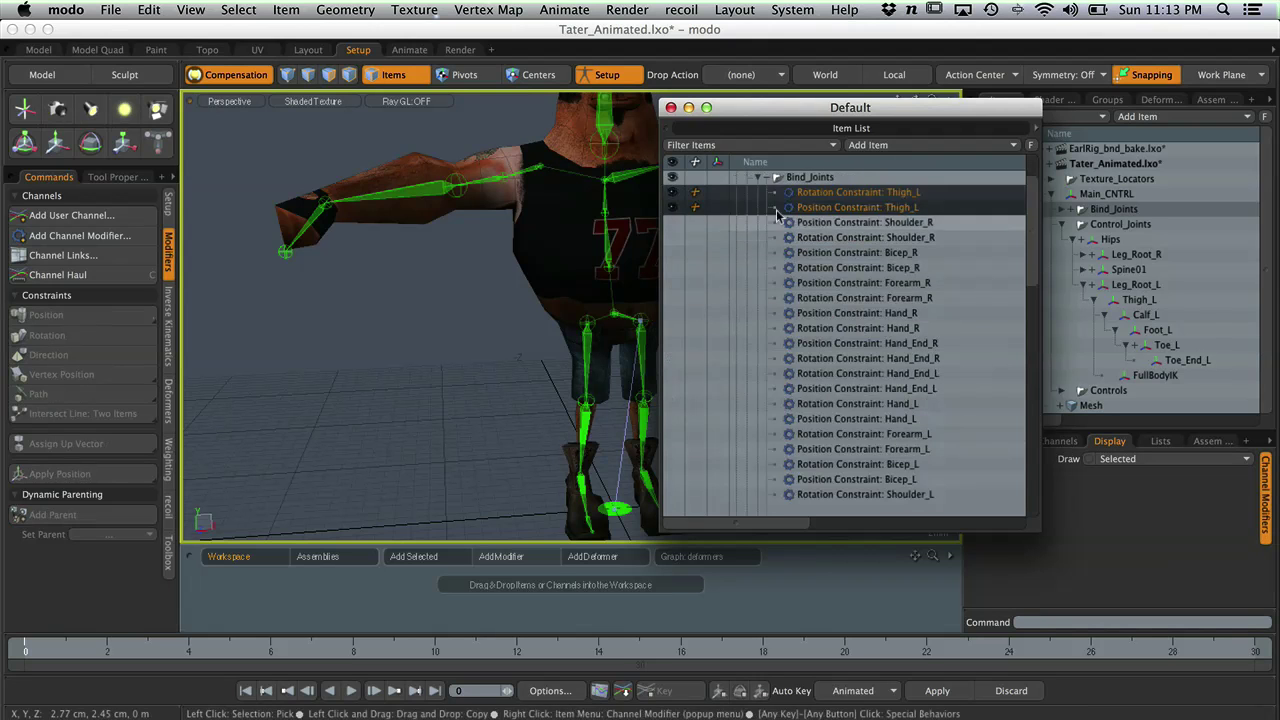
drag(1034, 255, 1020, 230)
click(771, 238)
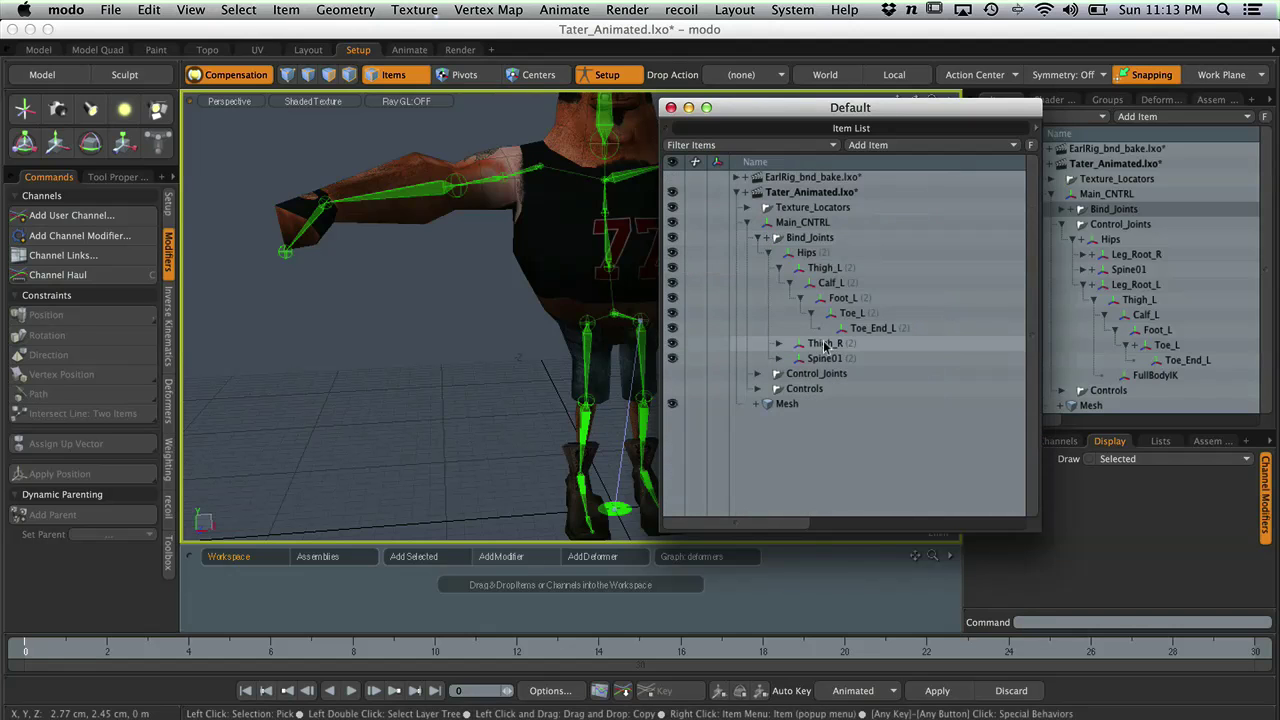
- Select the bind Calf_L together with the matching control Calf_L
click(825, 282)
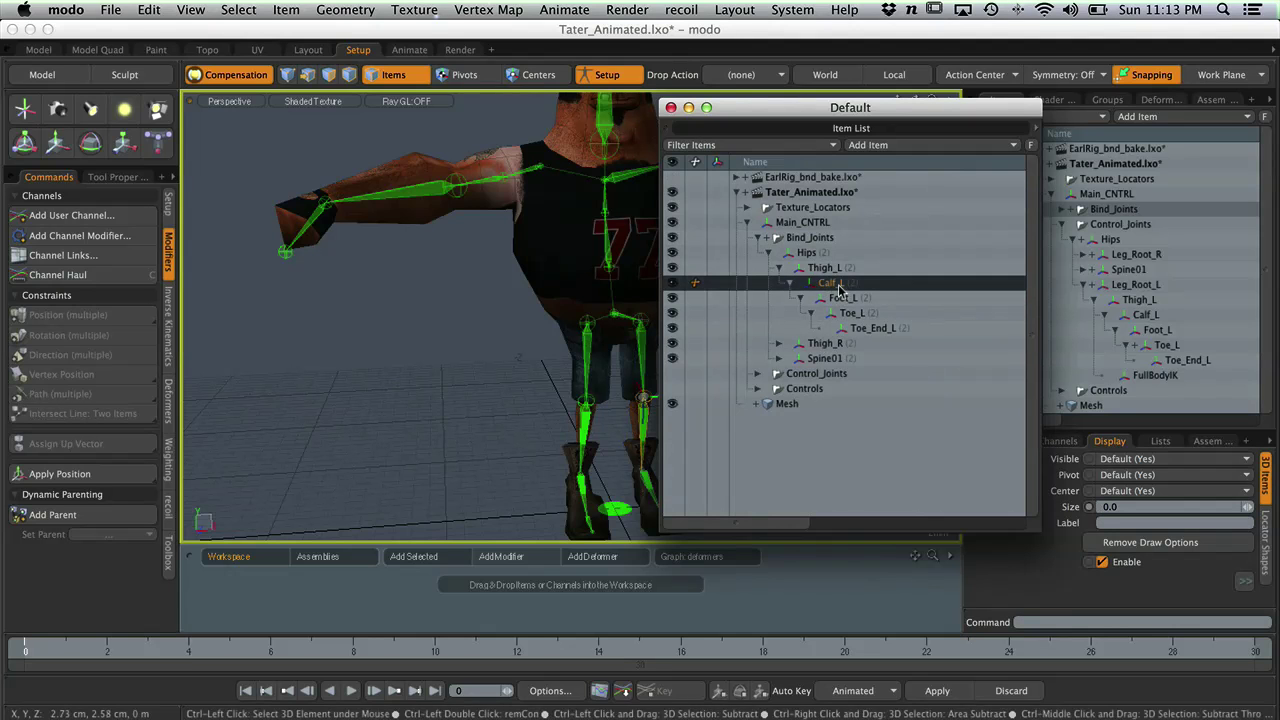
ctrl+click(1150, 314)
drag(1162, 318, 1138, 320)
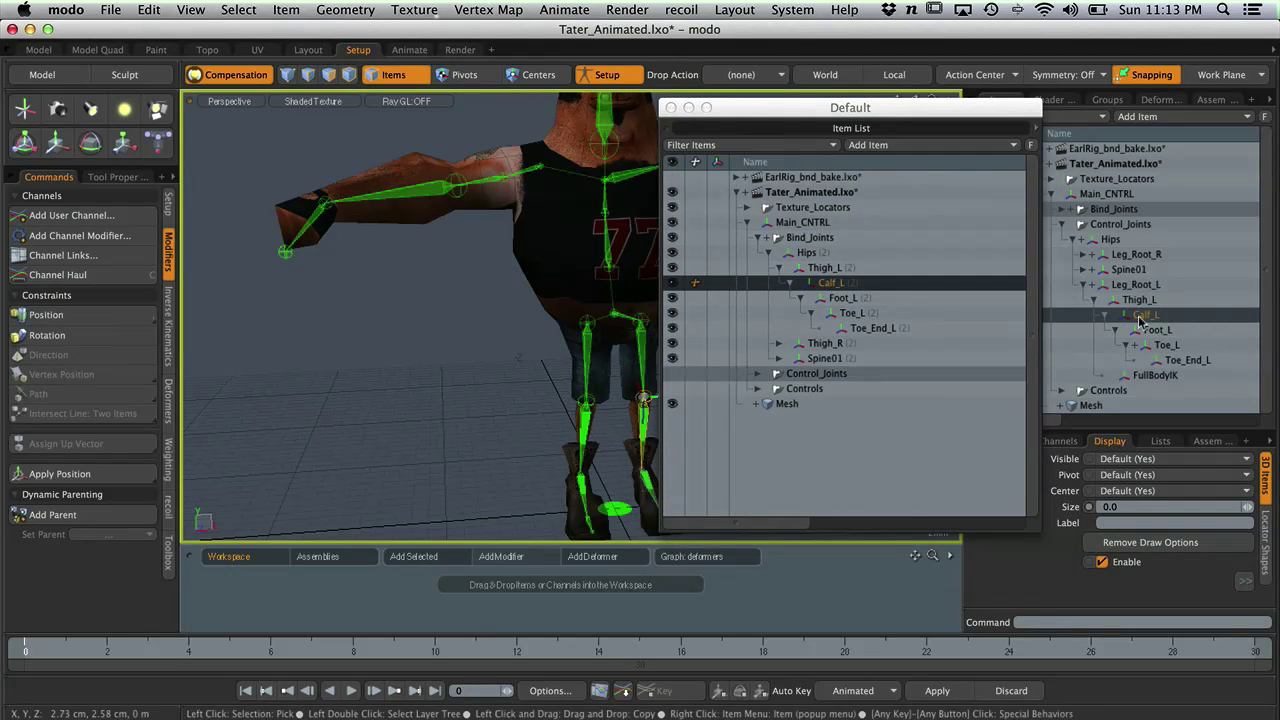
click(1147, 318)
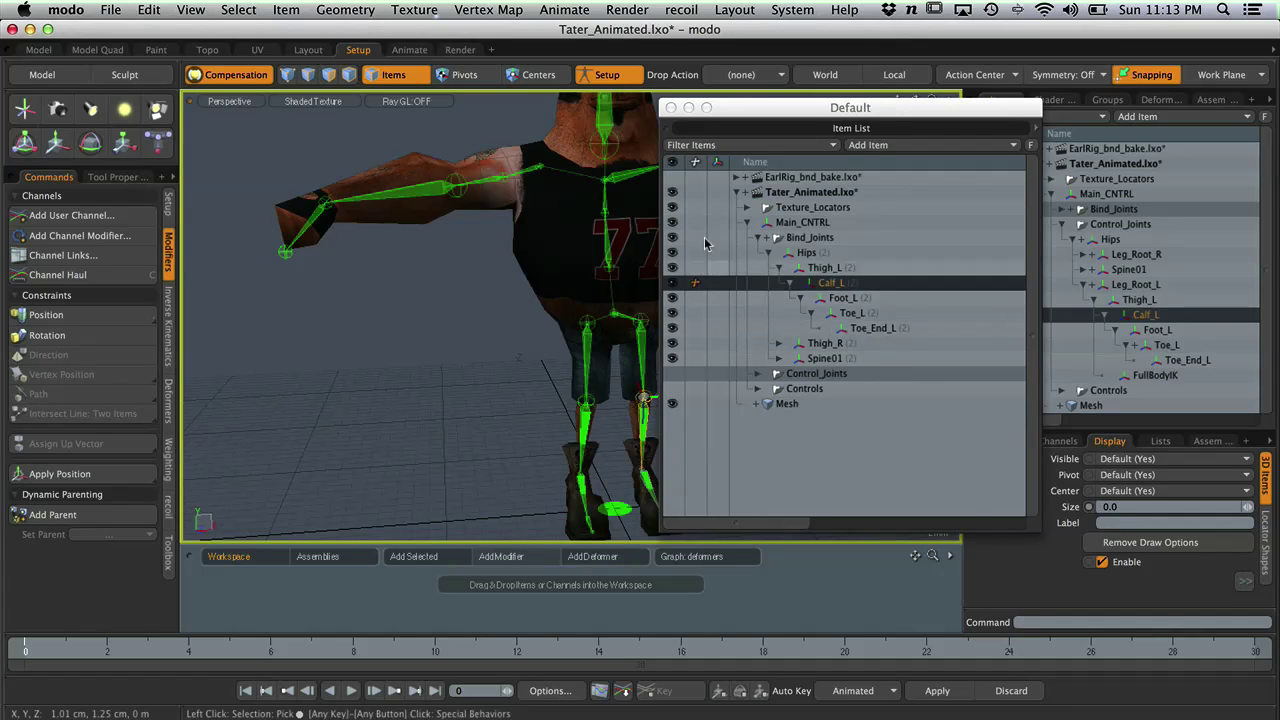
- Close the floating item list window and deselect all items
click(671, 107)
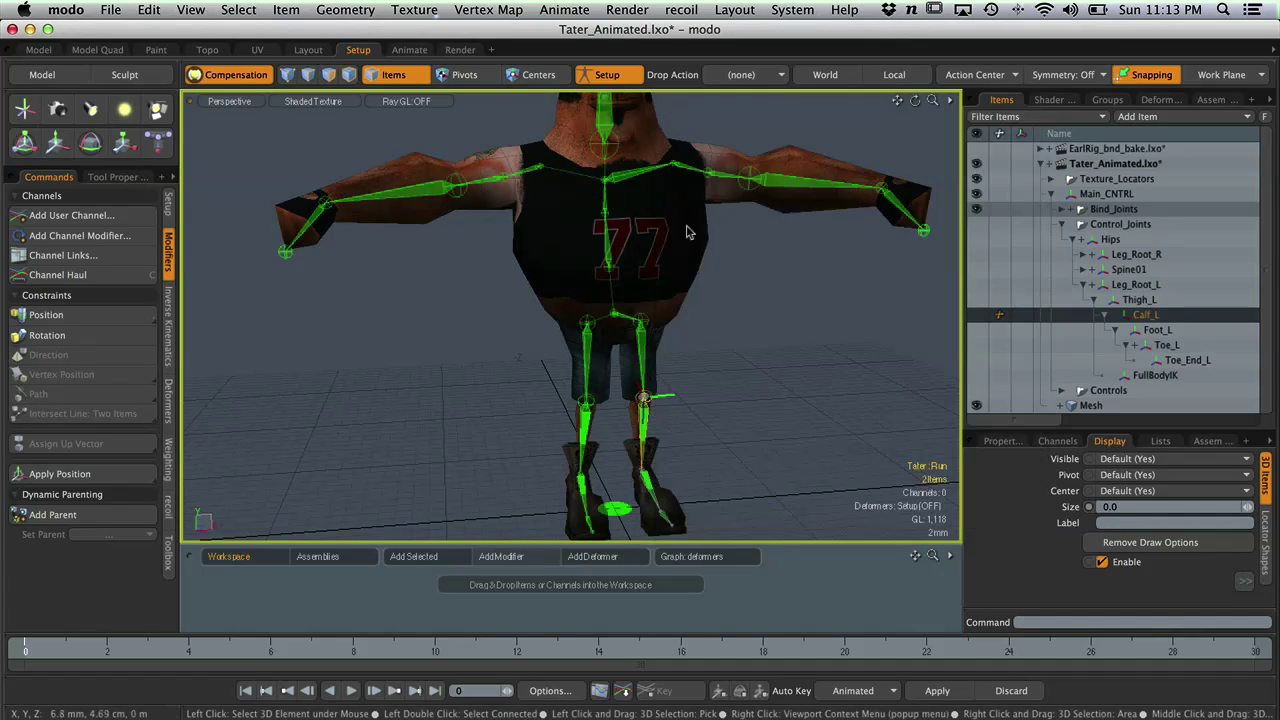
scroll(719, 372, down, 2)
click(729, 374)
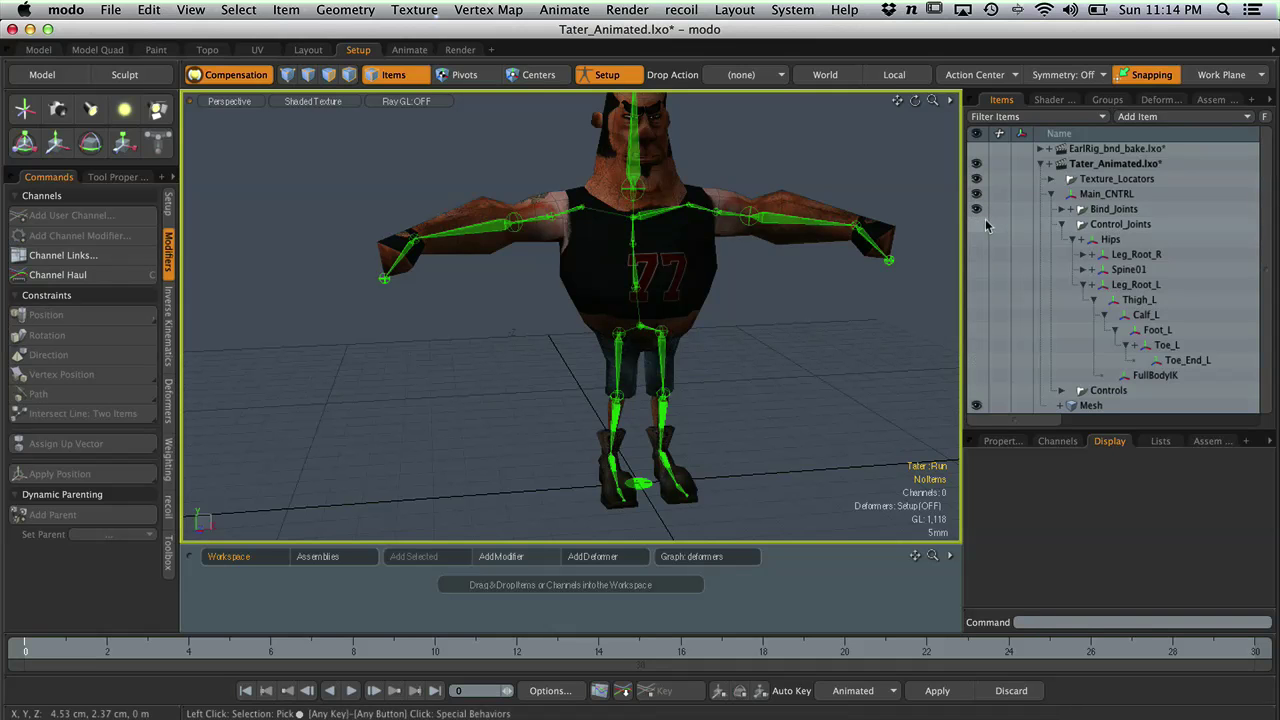
- Collapse the Control_Joints group and make the Controls group visible
click(1062, 224)
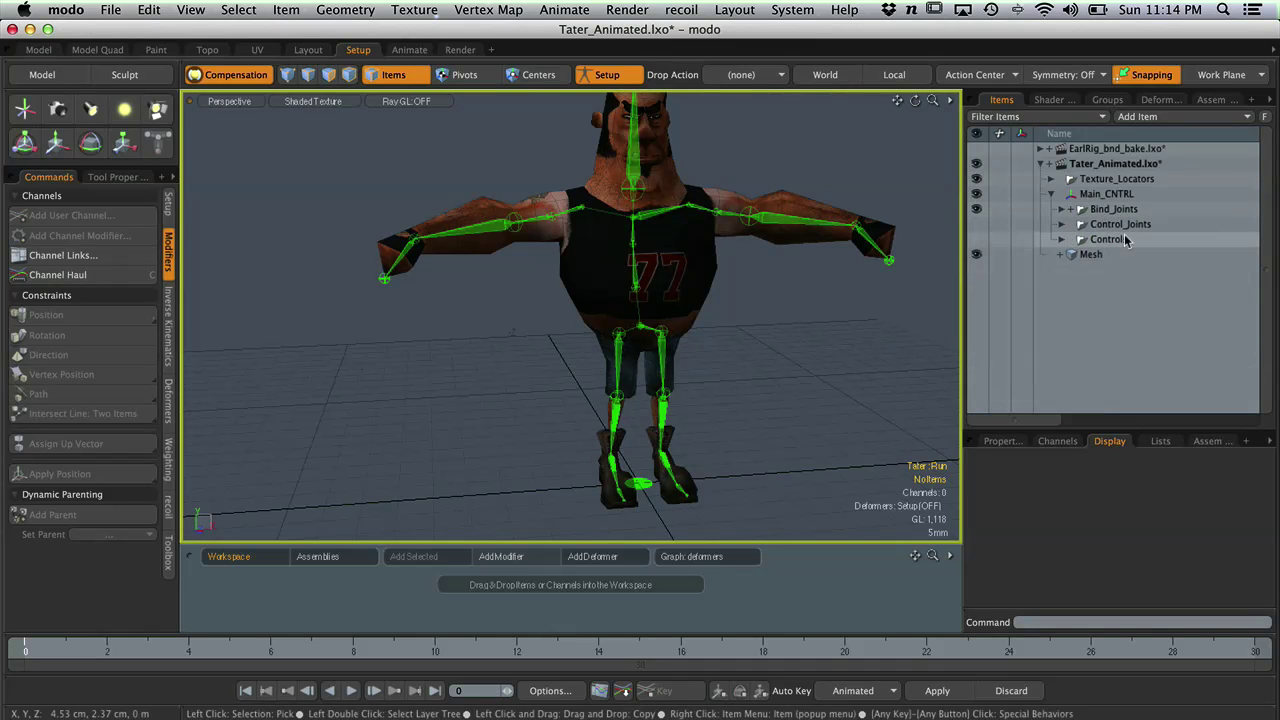
click(977, 239)
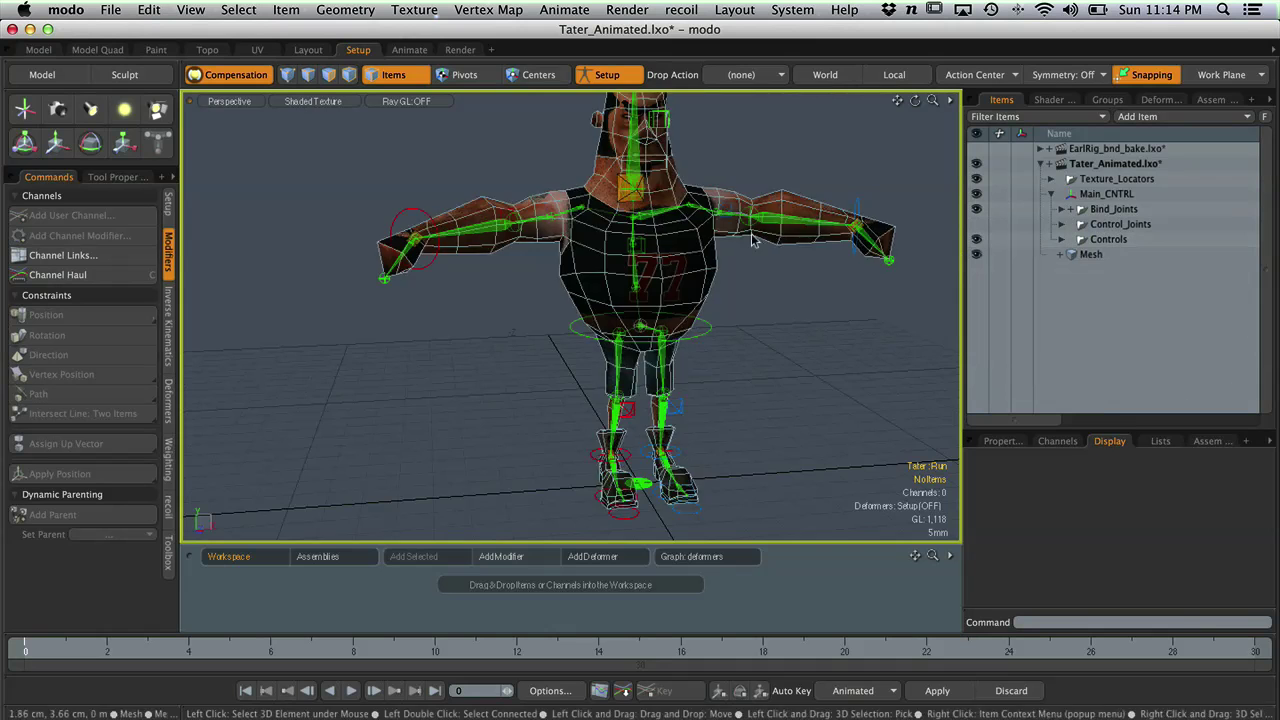
- Select the left arm control and try moving it to test the rig's arm
scroll(754, 241, up, 3)
alt+right_drag(783, 251, 726, 291)
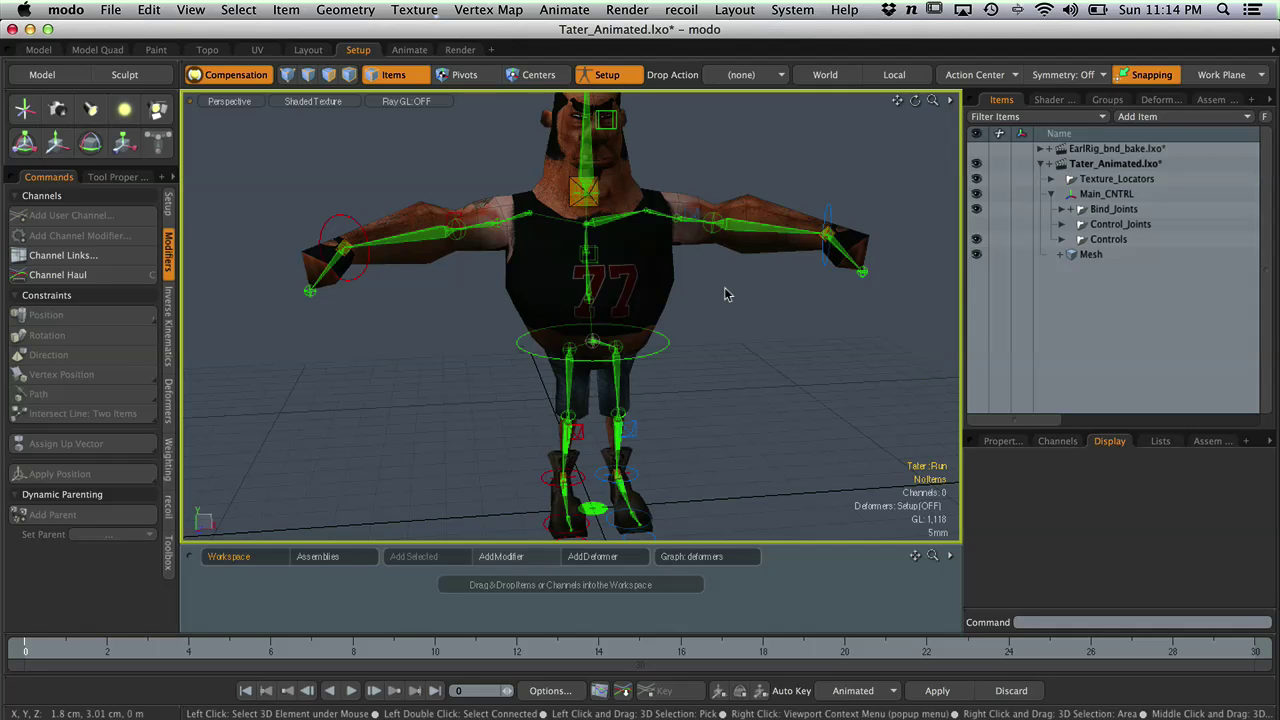
click(829, 210)
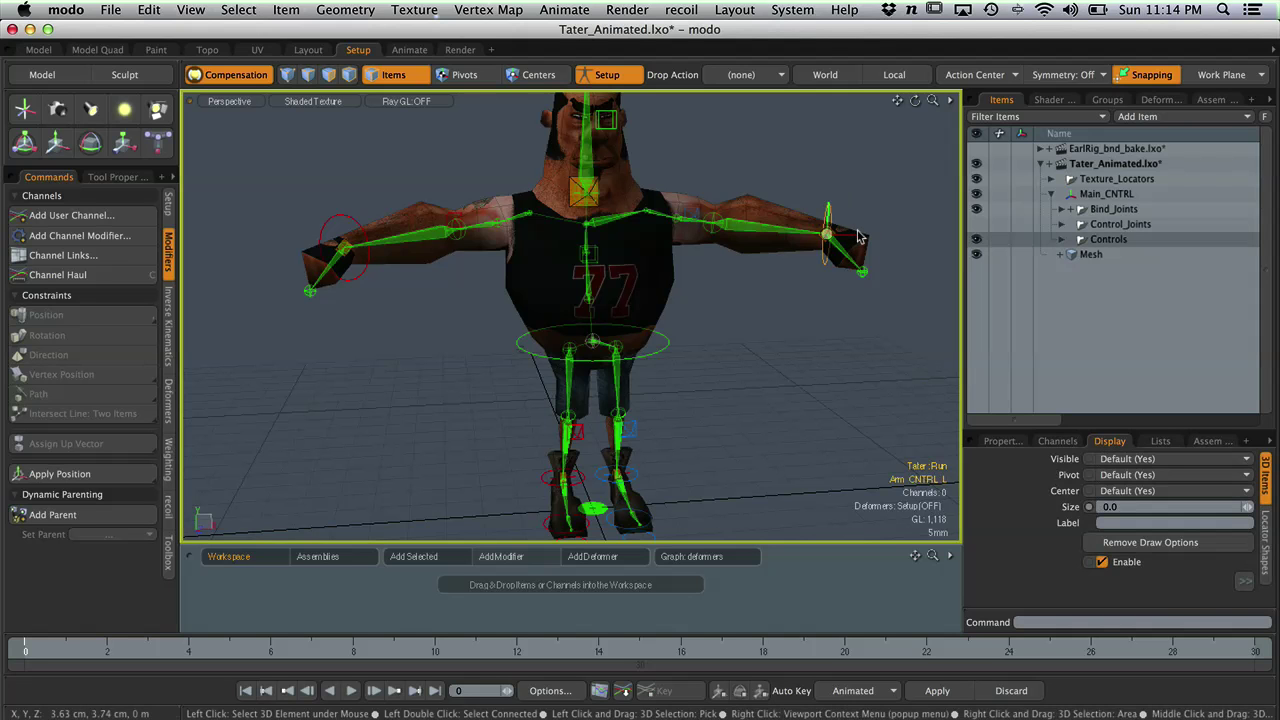
key(y)
drag(897, 170, 827, 170)
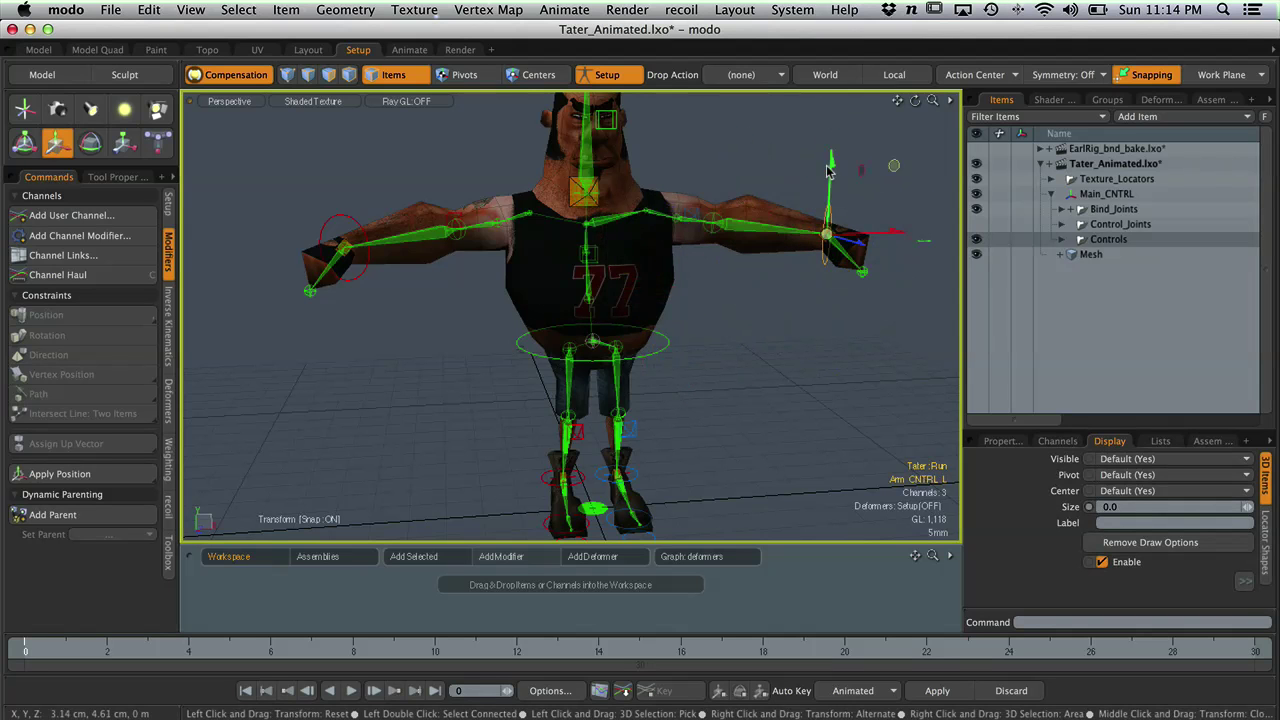
key(q)
- Try lowering the hips control to test the rig's legs, and undo the move
alt+right_drag(757, 327, 731, 320)
alt+middle_drag(731, 320, 737, 289)
click(666, 308)
key(w)
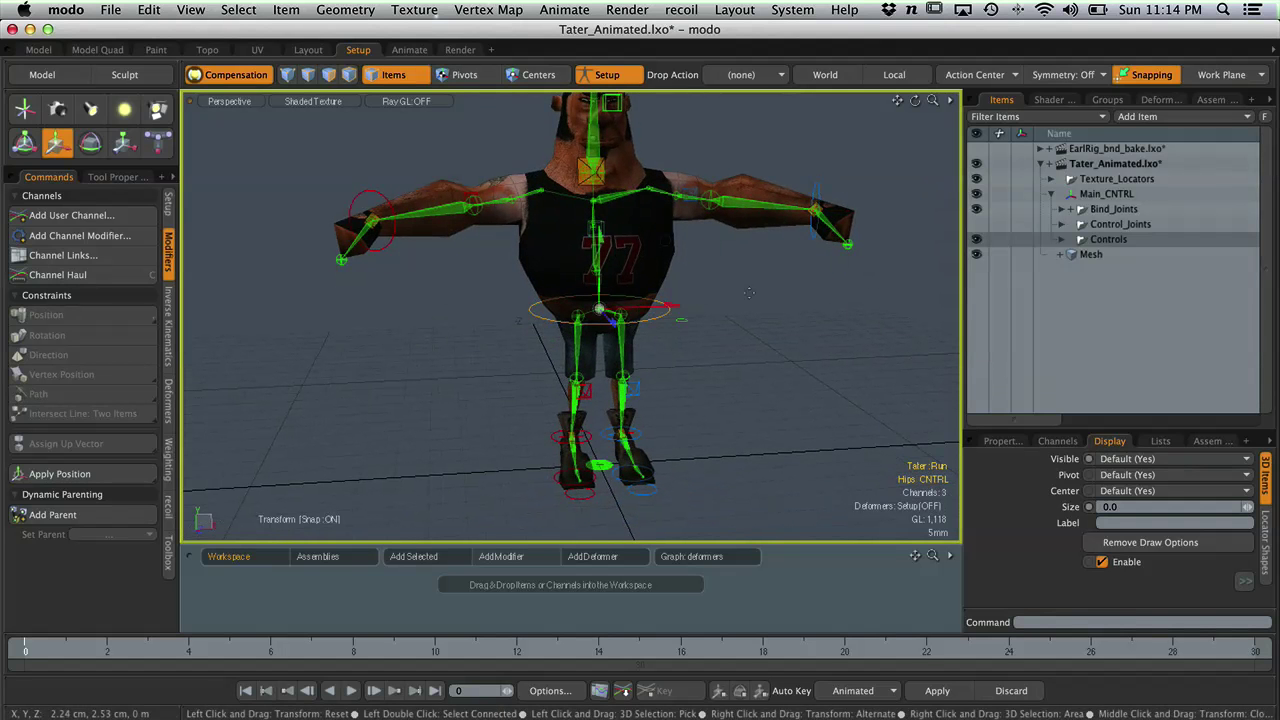
drag(601, 250, 600, 271)
key(super+z)
- Turn off Setup mode so the character shows its animated run pose
alt+drag(737, 315, 713, 342)
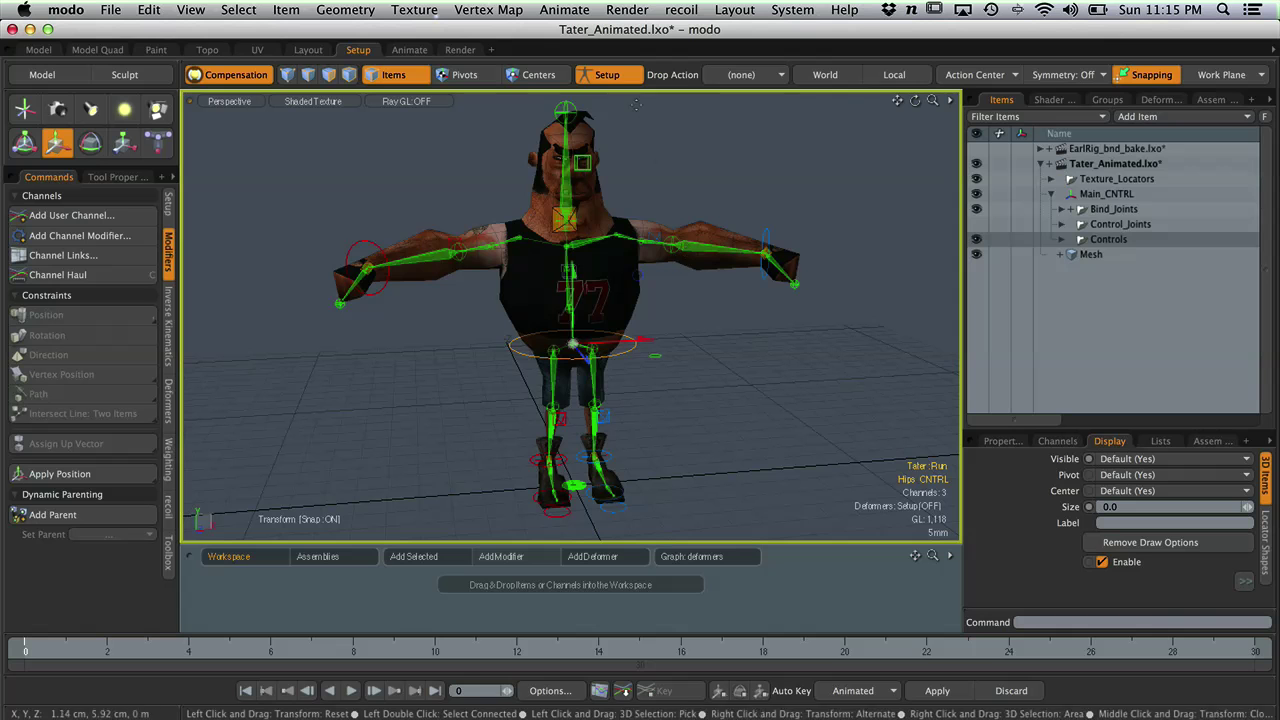
click(607, 75)
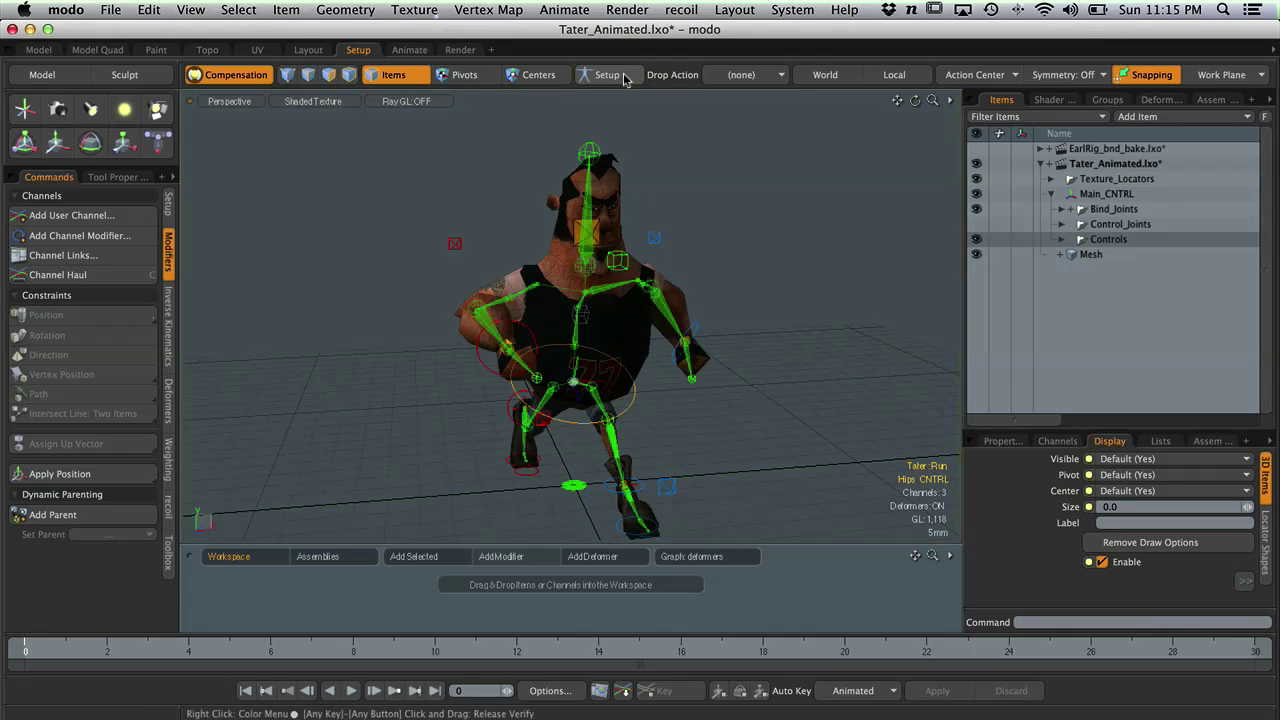
mouse_move(700, 286)
alt+mouse_down()
mouse_move(729, 314)
mouse_move(731, 298)
mouse_move(760, 314)
mouse_move(726, 363)
mouse_move(676, 320)
mouse_move(702, 304)
alt+mouse_up()
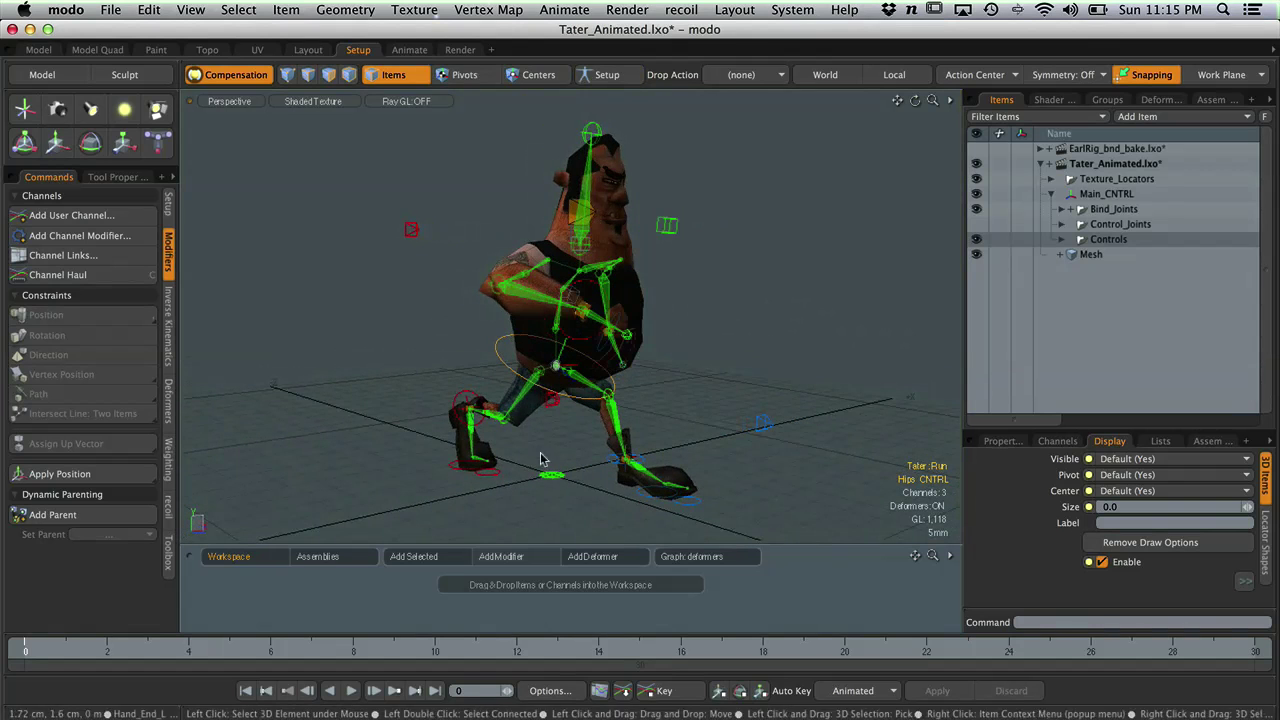
- Scrub and play the run animation to check that the bind joints follow, and return to frame 0
drag(40, 662, 722, 662)
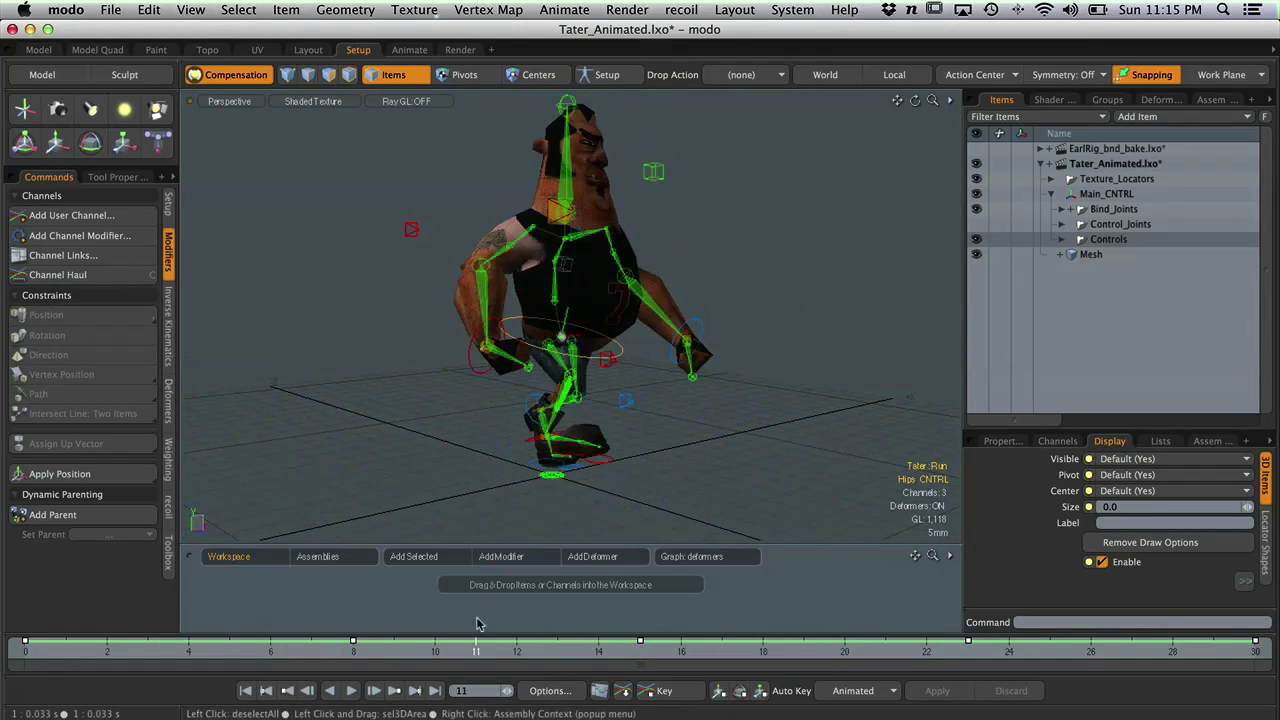
click(351, 690)
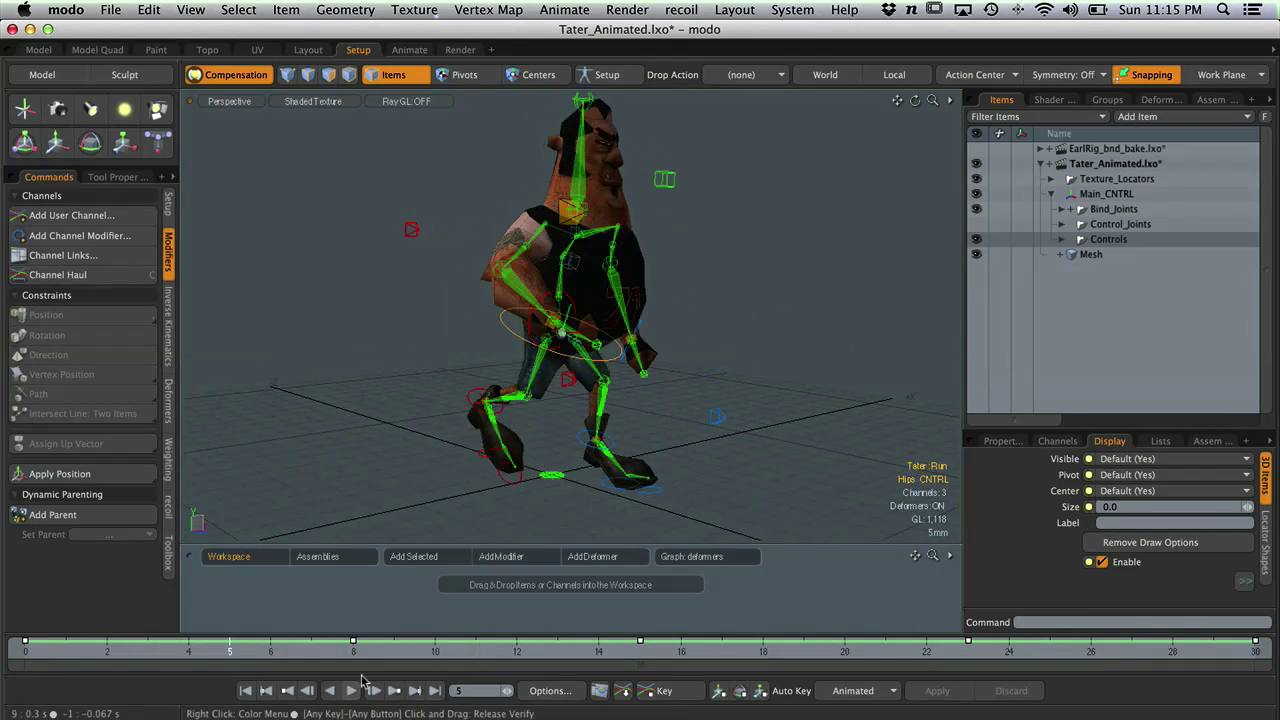
click(351, 690)
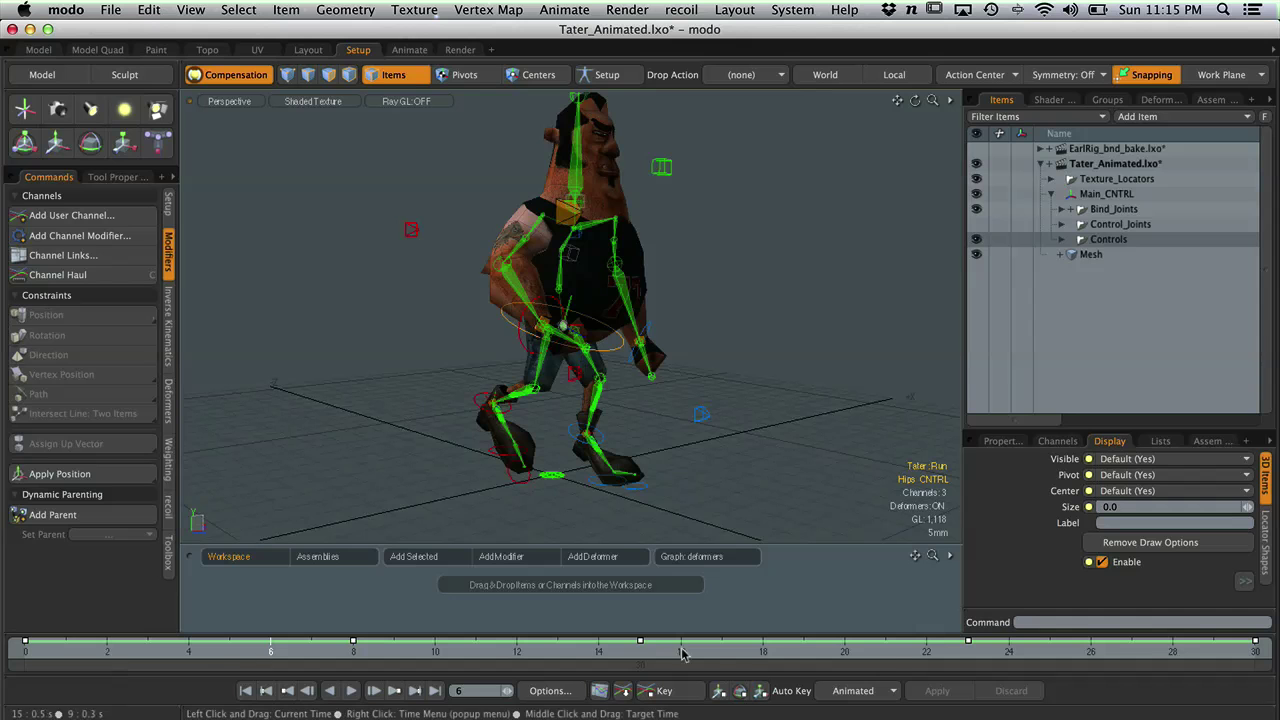
drag(937, 651, 5, 624)
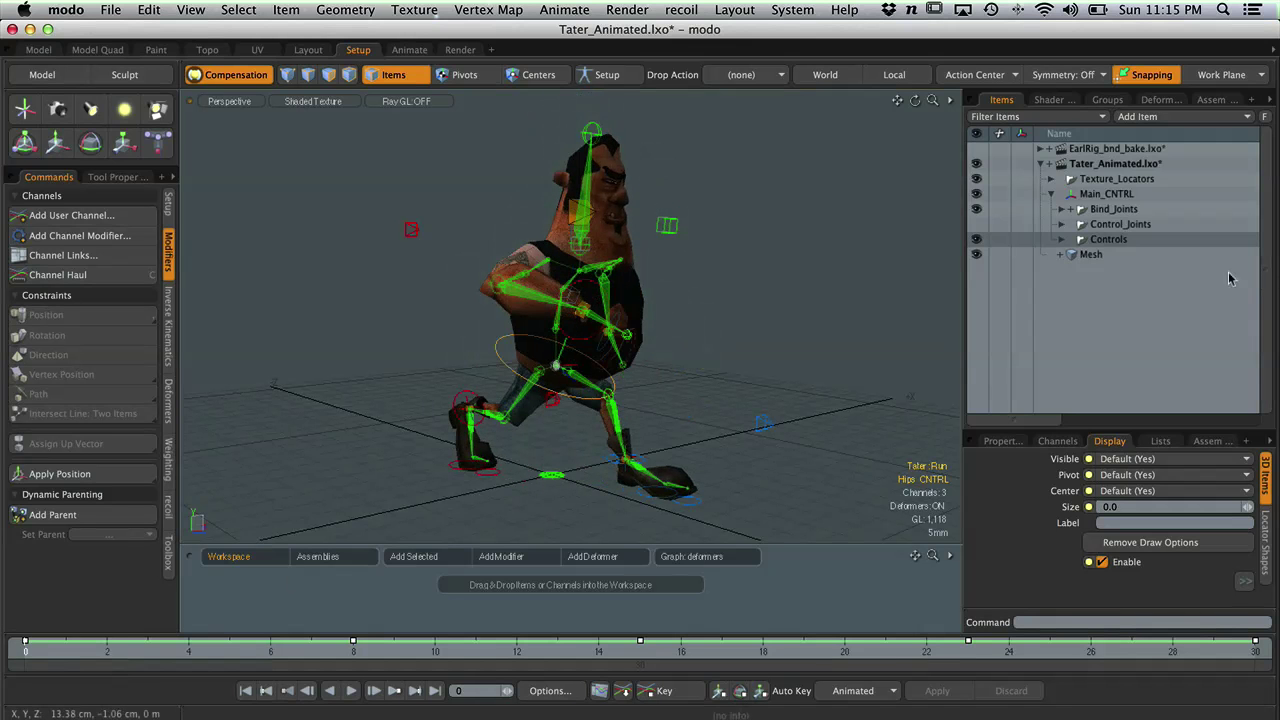
- Hide the Bind_Joints group and view the character with only its animation controls from several angles
click(1108, 241)
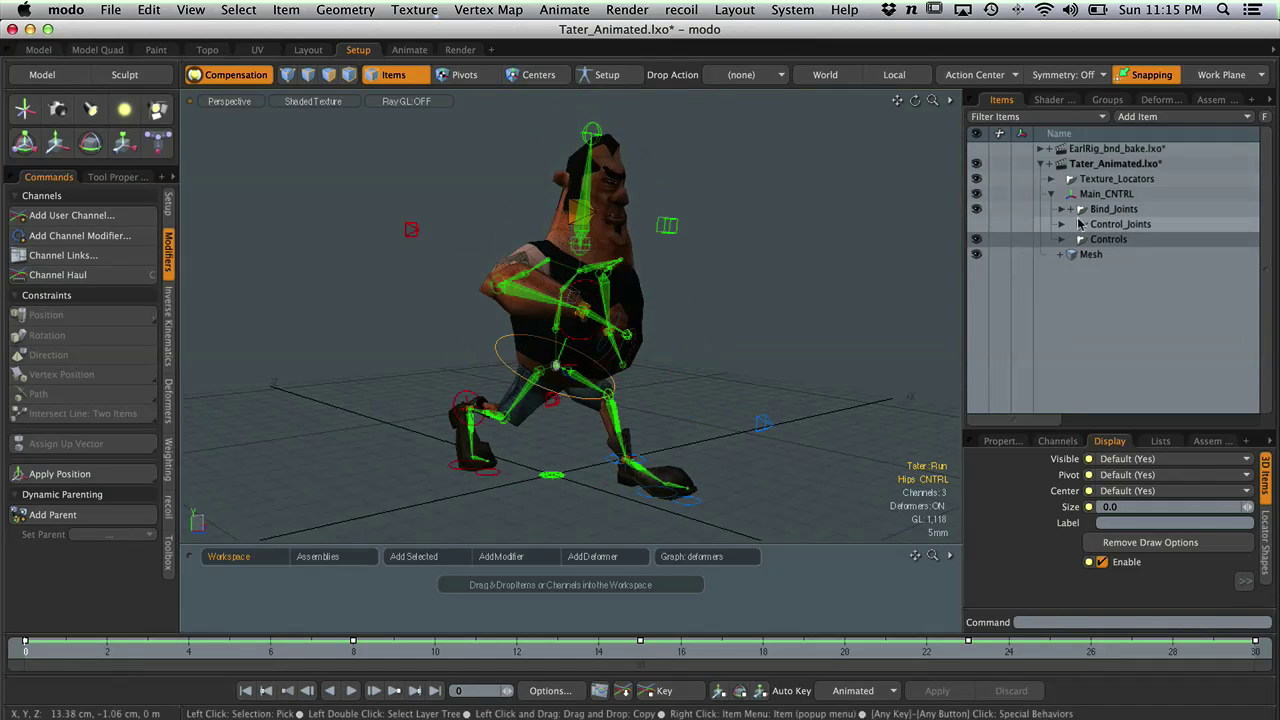
click(977, 210)
alt+drag(846, 349, 389, 325)
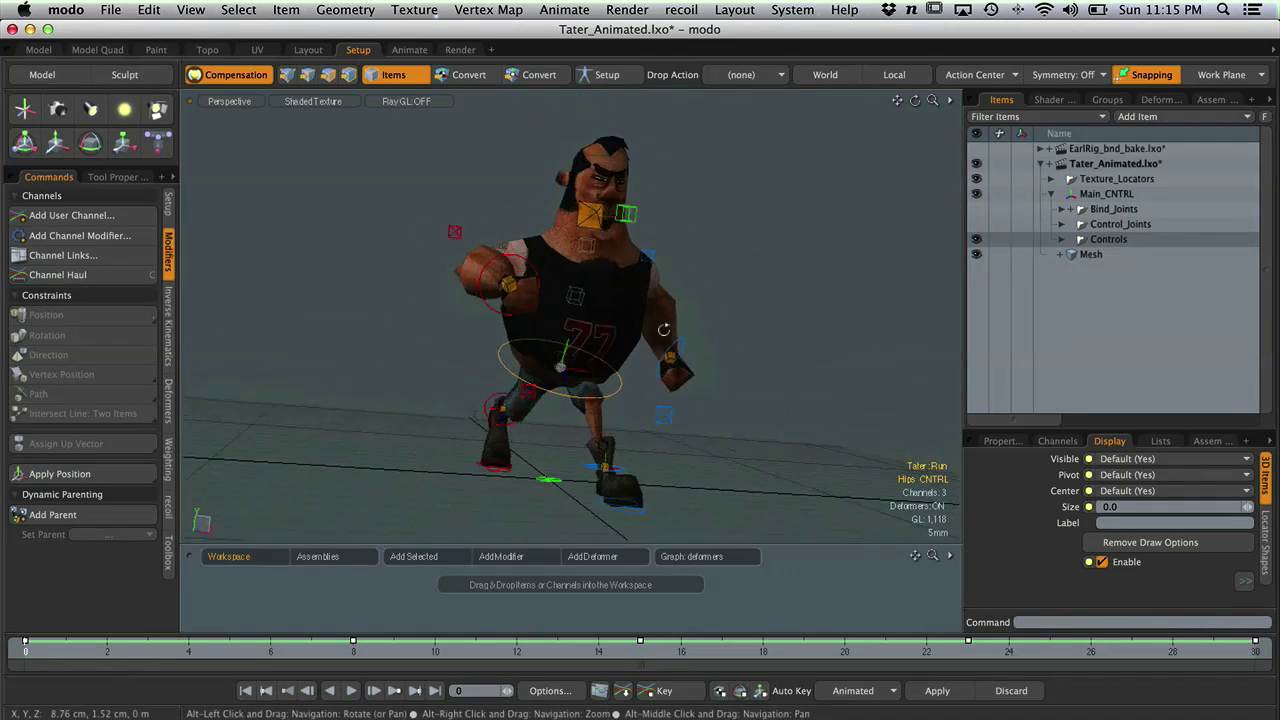
alt+drag(228, 287, 691, 343)
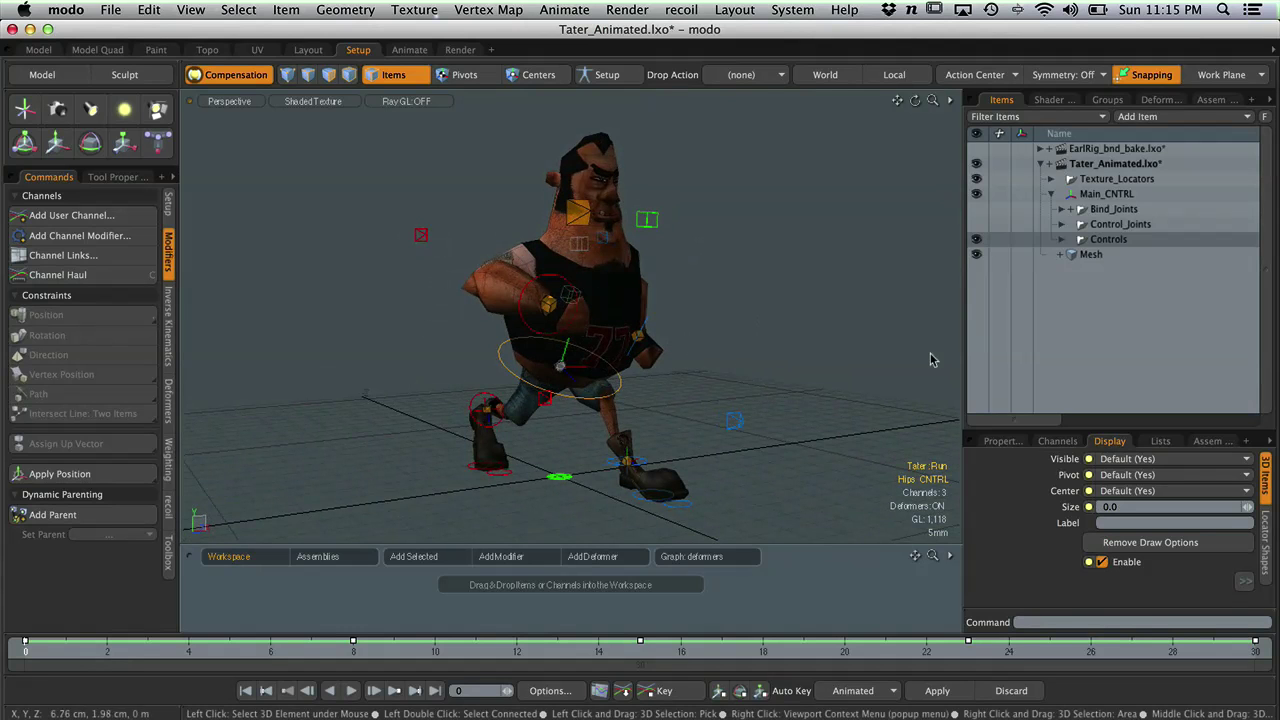
- Hide the Controls group, make the Bind_Joints group visible and deselect all items
click(976, 239)
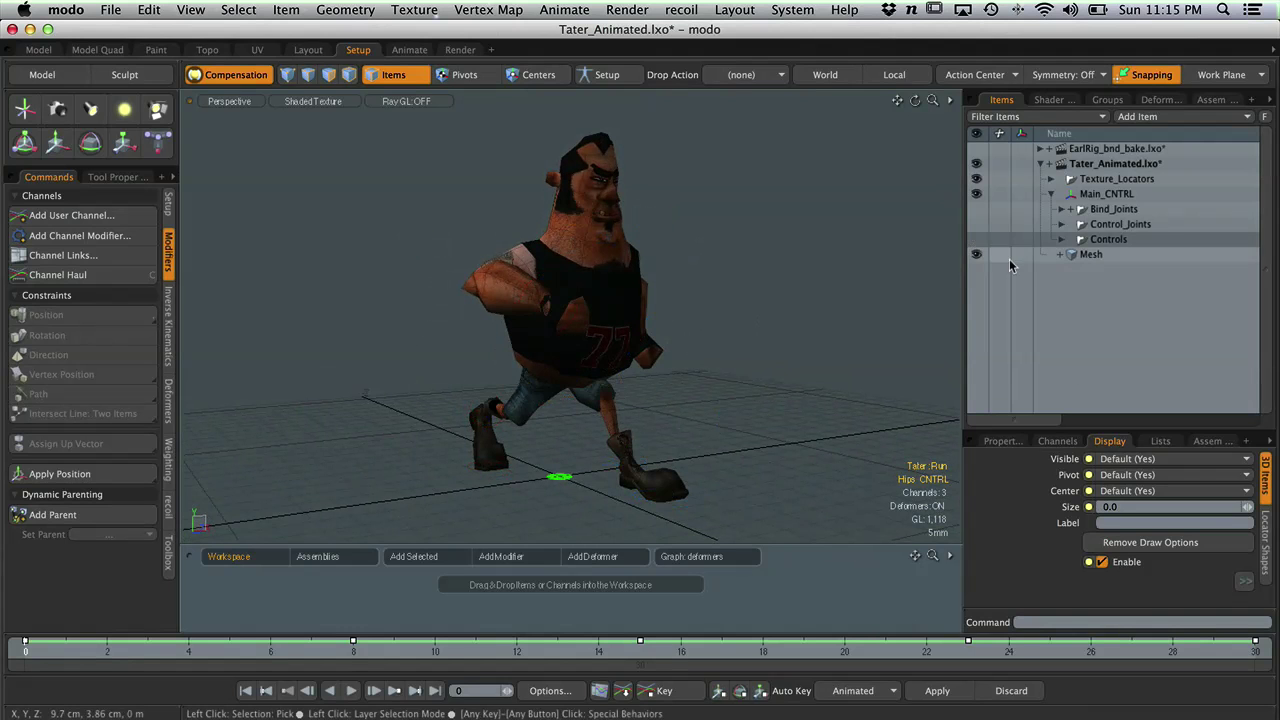
click(976, 209)
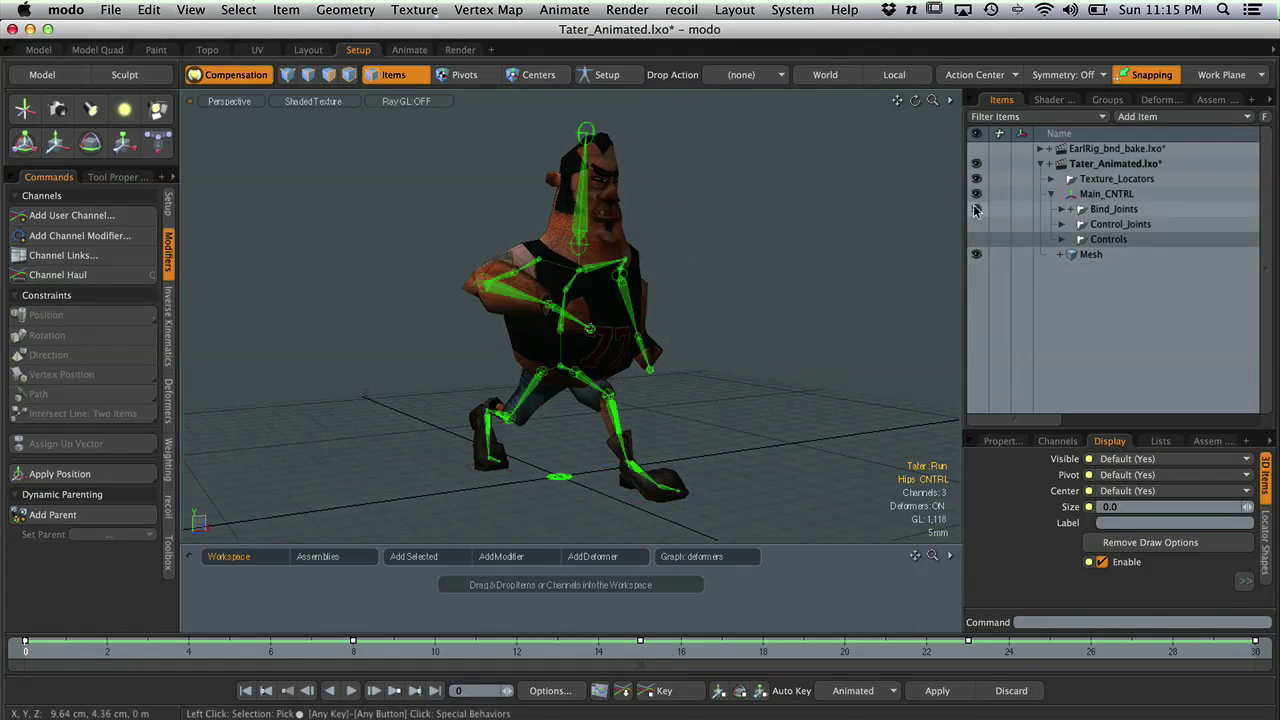
click(714, 334)
click(605, 322)
click(808, 328)
click(632, 325)
click(764, 318)
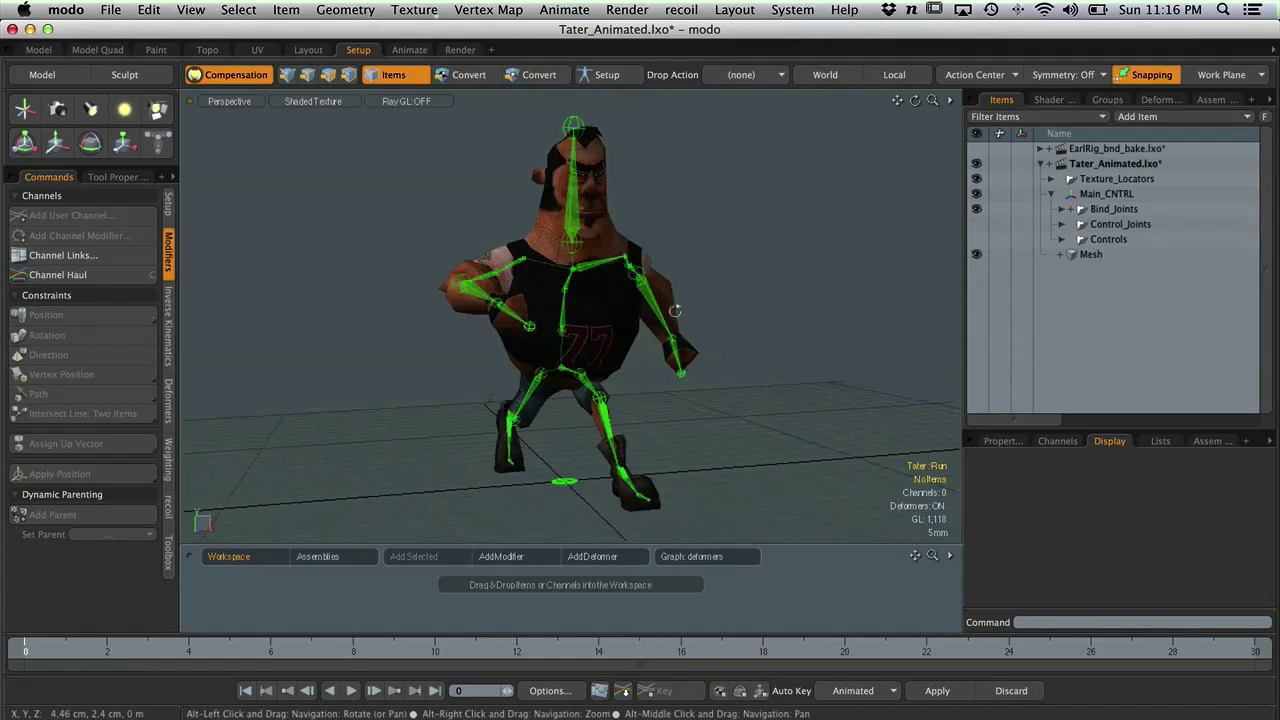
alt+drag(683, 222, 791, 356)
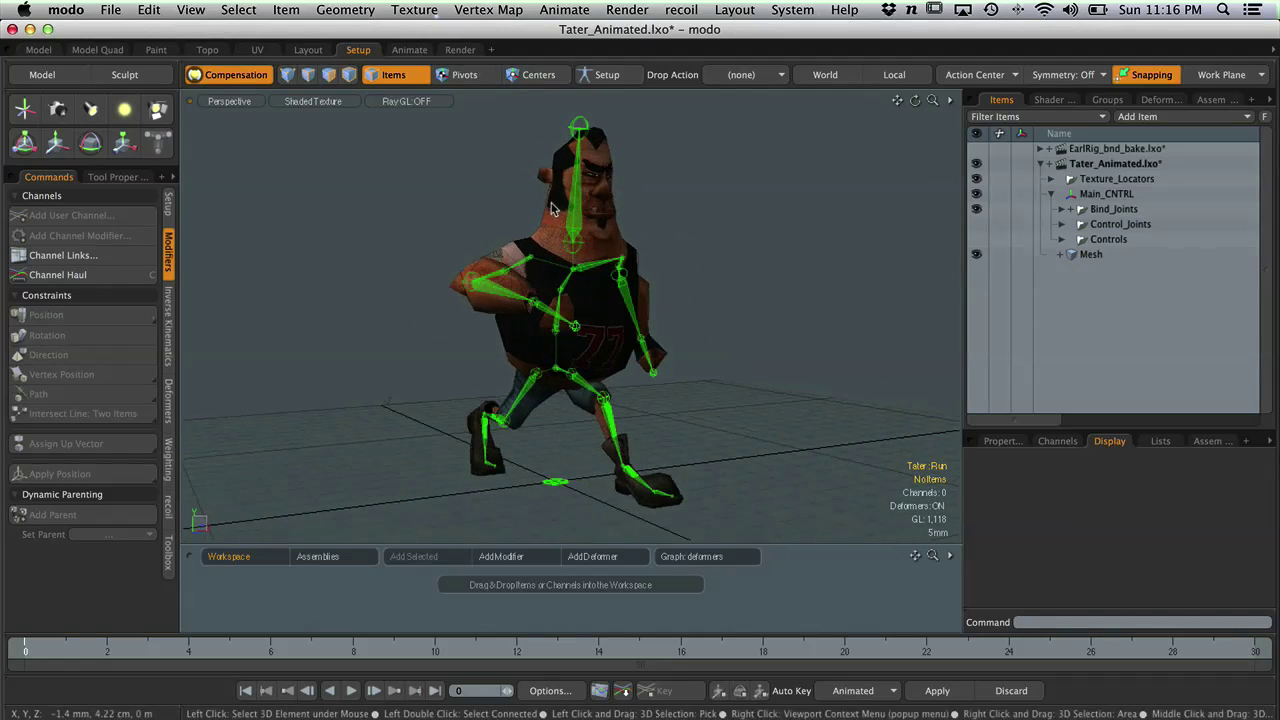
- Expand Bind_Joints and select the bind Hips joint with its whole hierarchy
click(1063, 209)
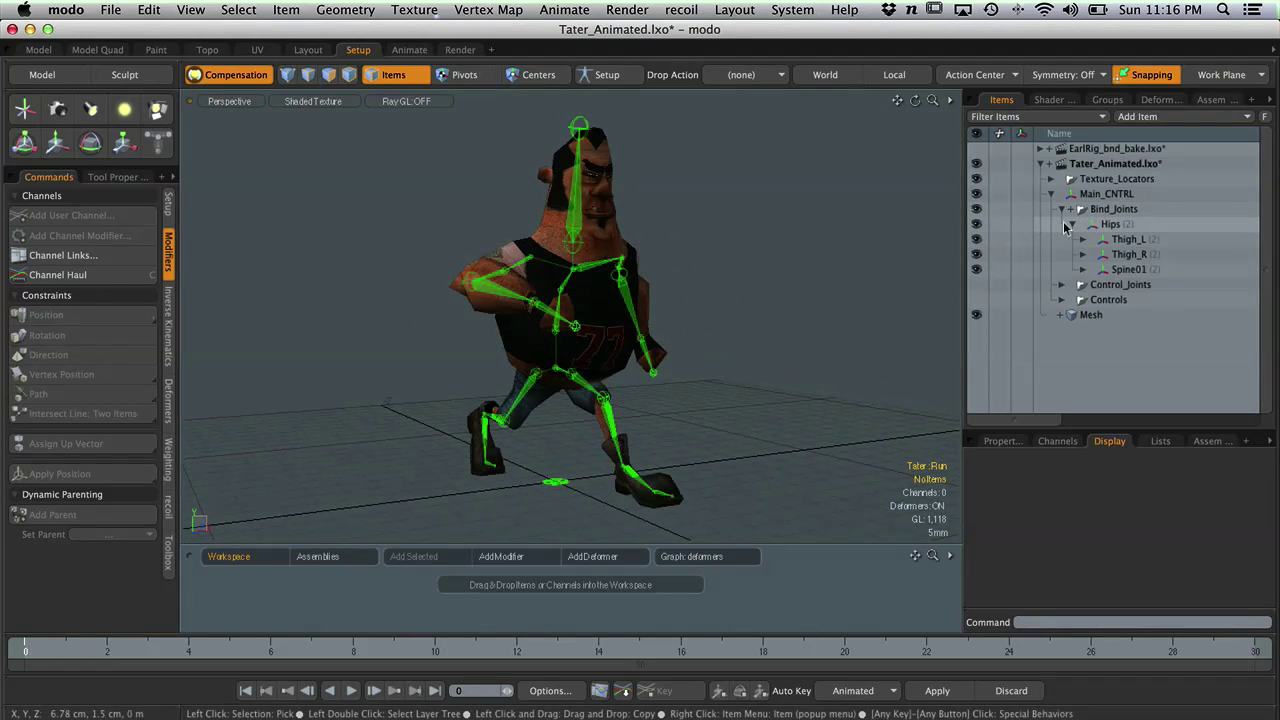
click(1108, 224)
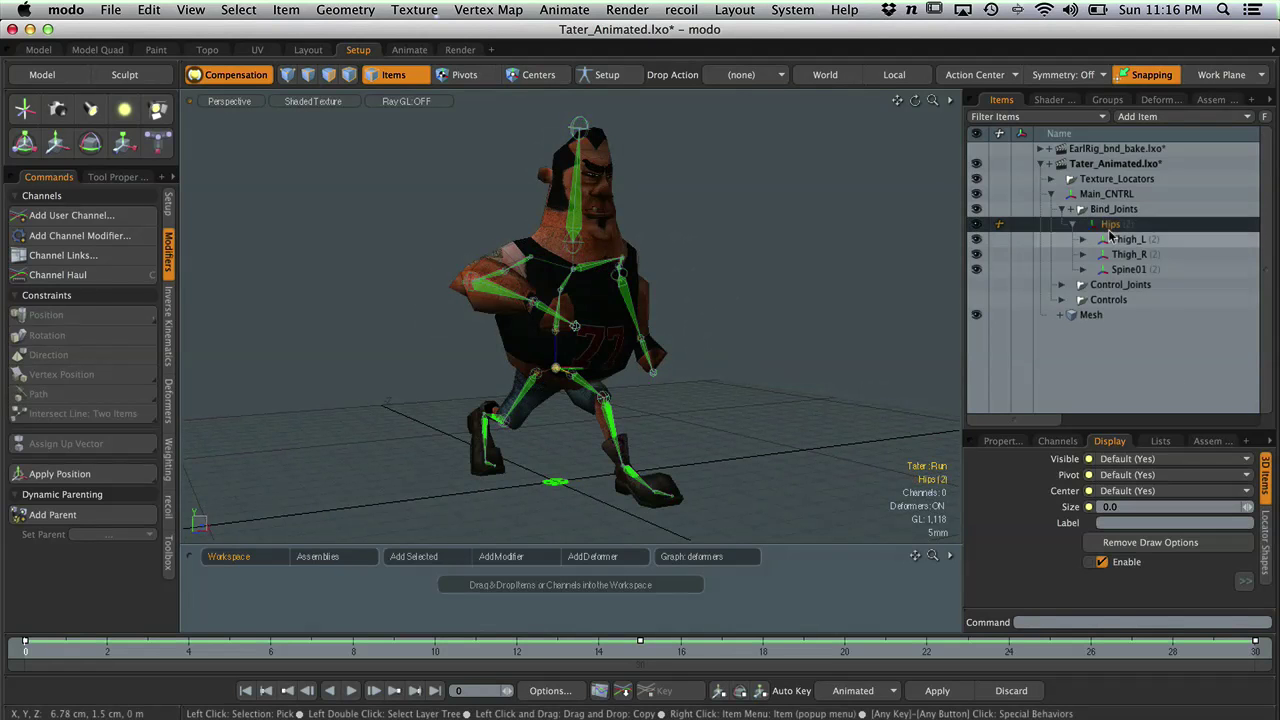
double_click(1110, 225)
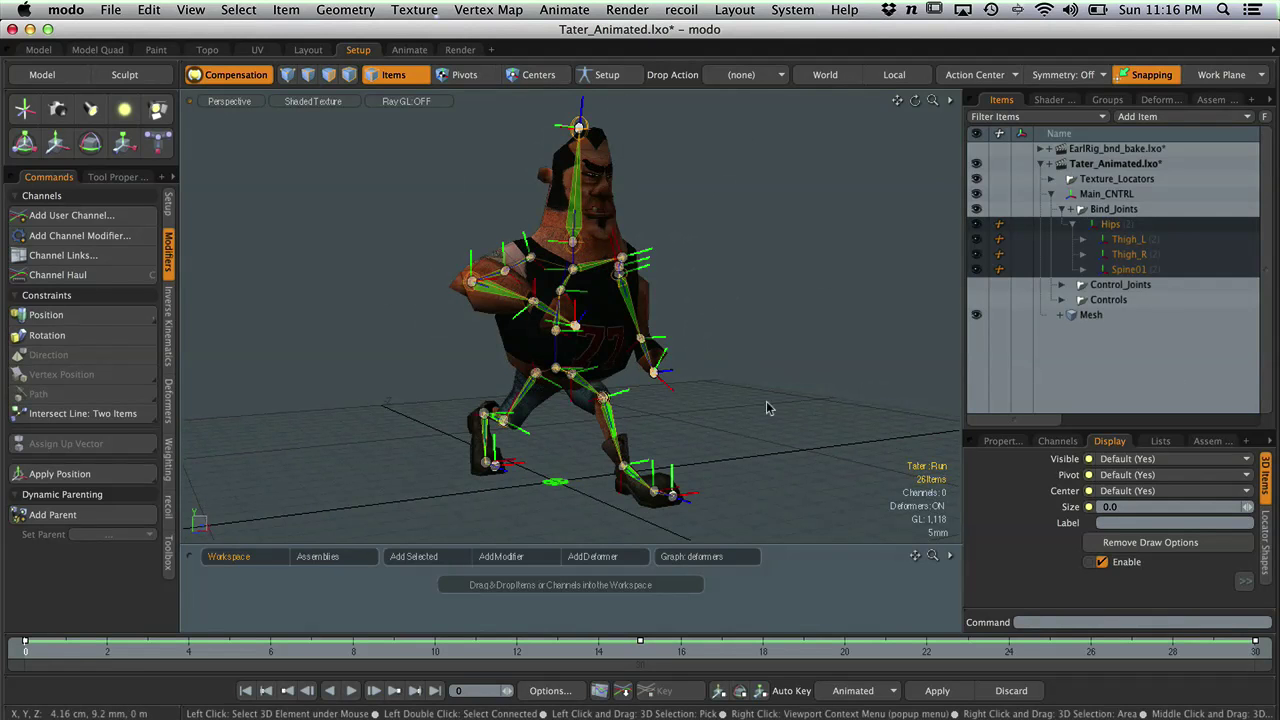
- Bake the selected bind joints from frame 0 to 30 with slope type Auto, leaving Remove Constraints off
click(564, 9)
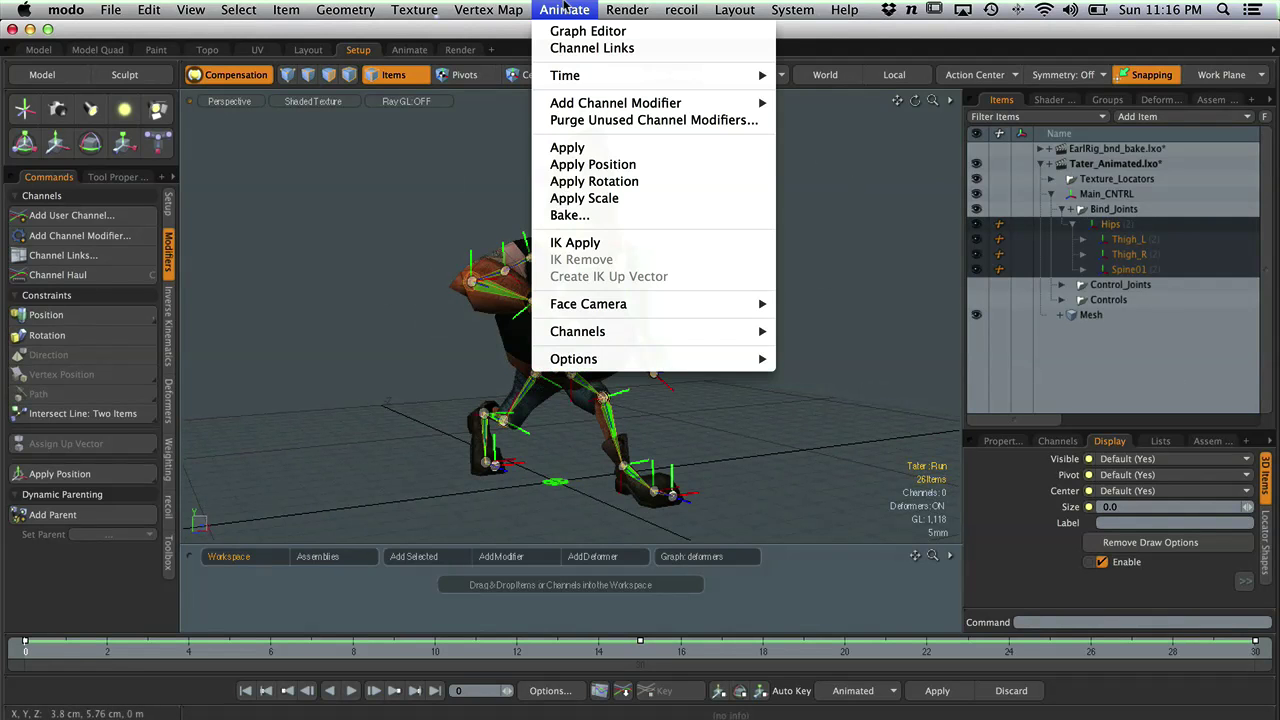
click(605, 215)
drag(700, 251, 783, 164)
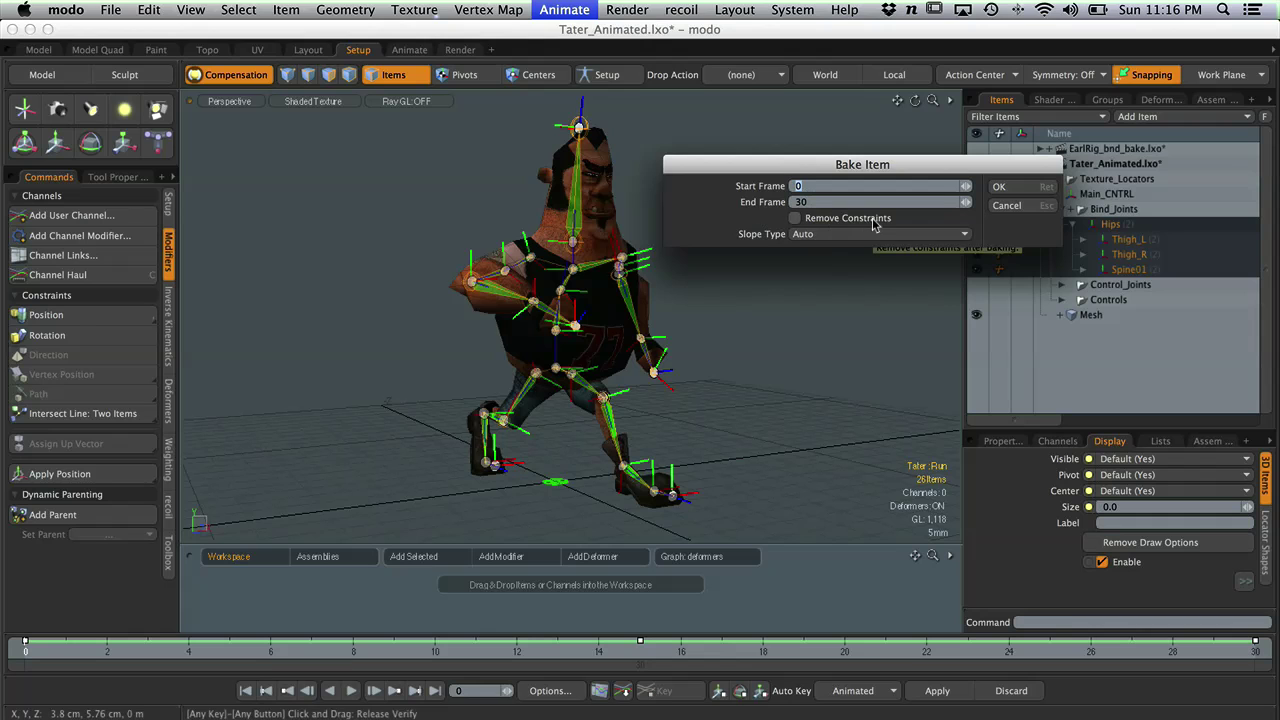
click(812, 234)
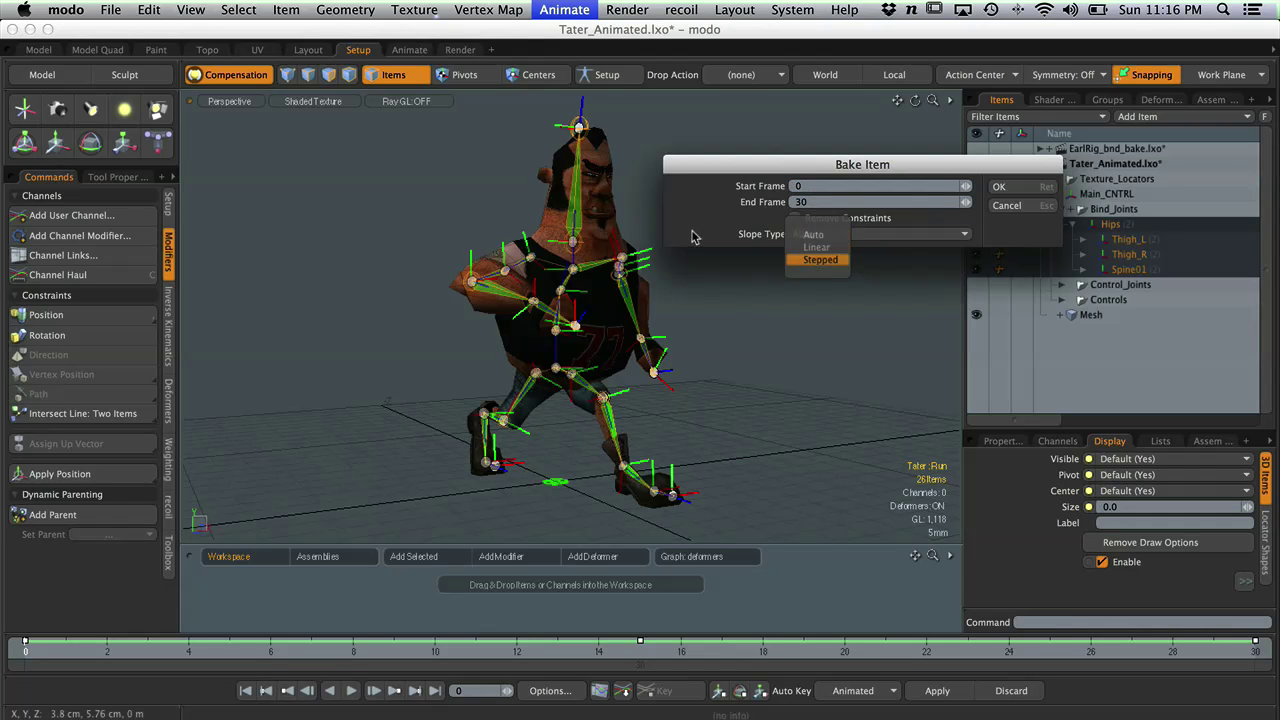
click(808, 234)
drag(755, 170, 752, 167)
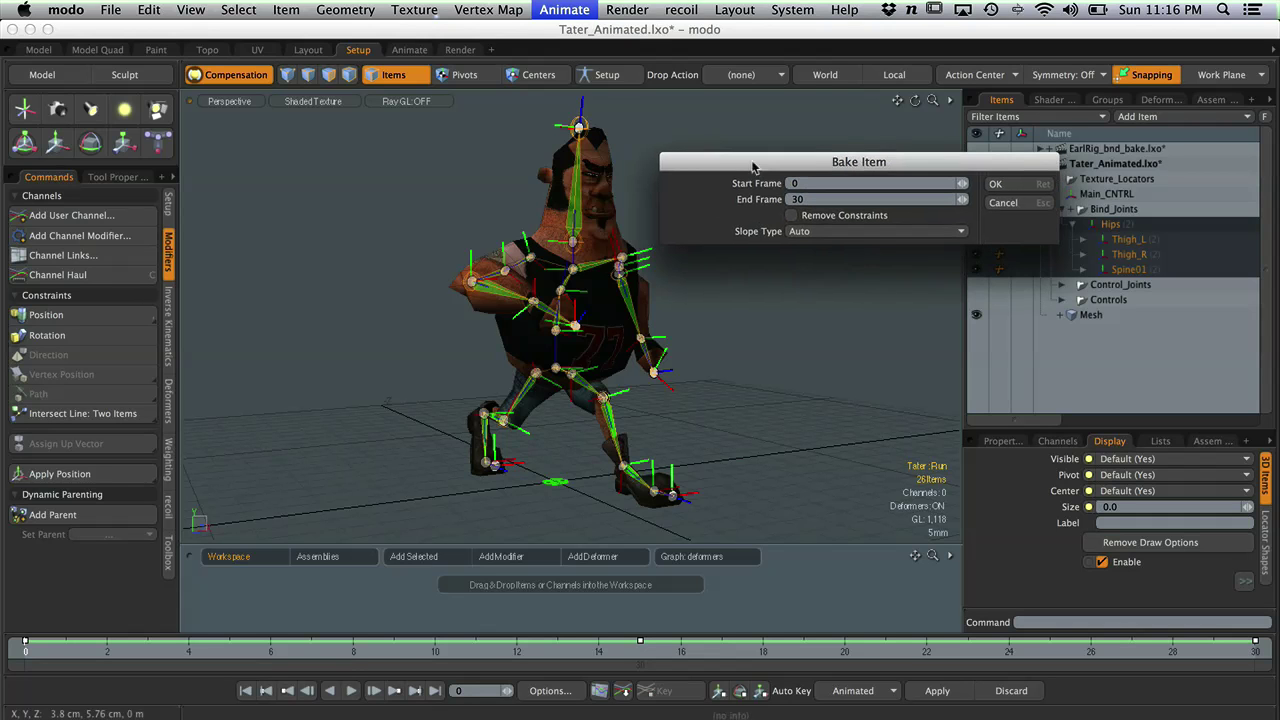
click(996, 188)
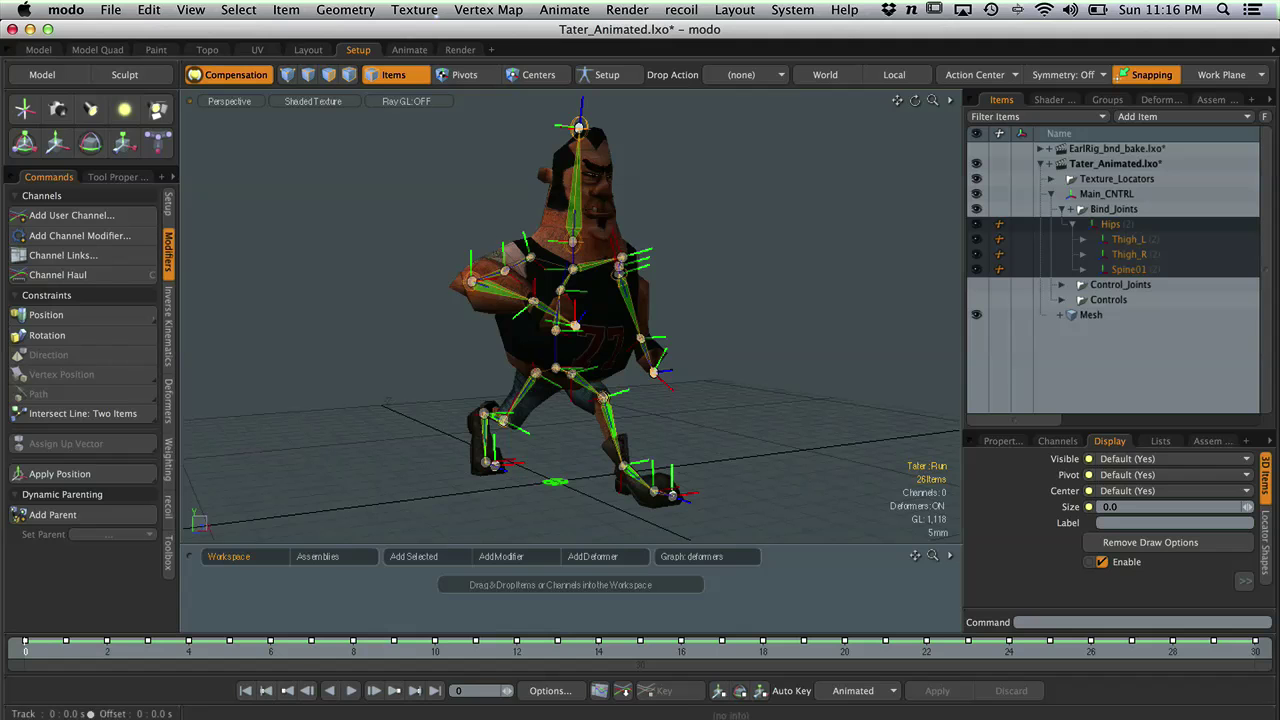
- Enlarge the timeline track area, scrub through the baked keys of the bind joints, and deselect all items
drag(75, 630, 85, 580)
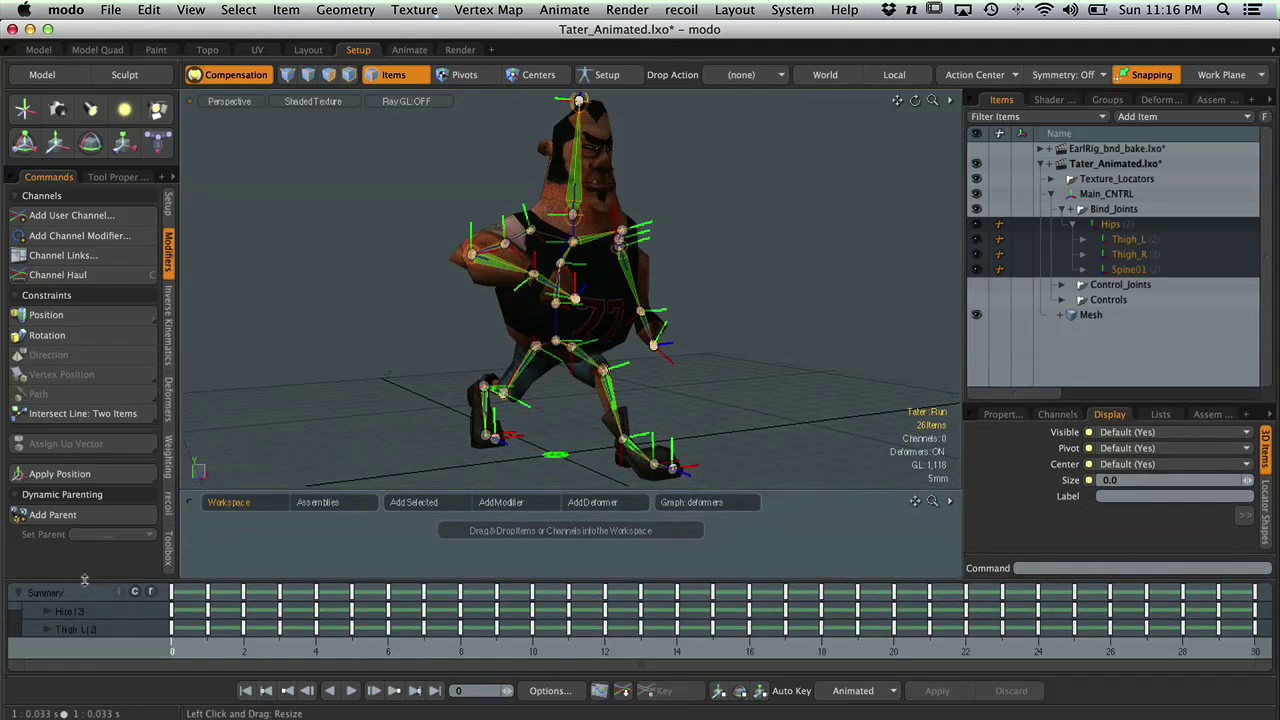
mouse_move(213, 652)
mouse_down()
mouse_move(1110, 652)
mouse_move(190, 652)
mouse_move(1255, 652)
mouse_move(632, 690)
mouse_move(203, 615)
mouse_move(900, 708)
mouse_move(1253, 718)
mouse_up()
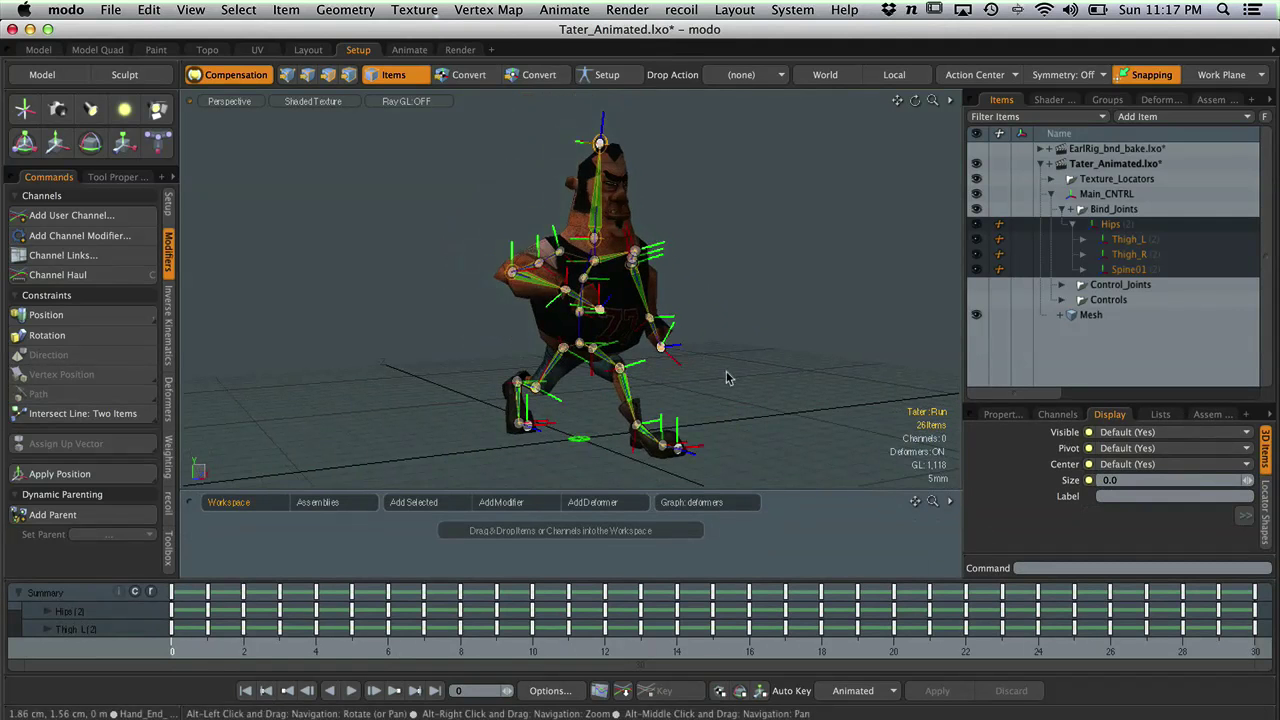
click(683, 352)
alt+drag(676, 356, 523, 418)
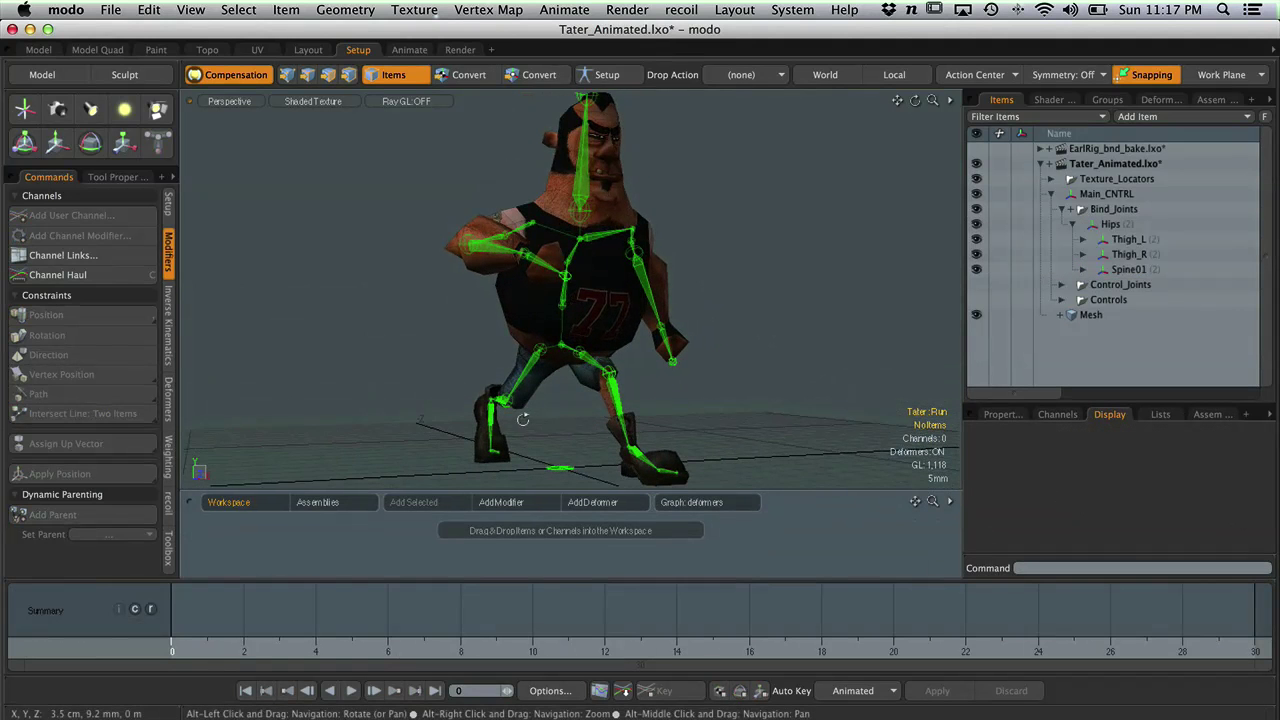
- Delete all Position and Rotation constraints stored under Bind_Joints, from the Thigh_L Rotation constraint through the Calf_L Position constraint
click(1072, 210)
scroll(1120, 175, down, 2)
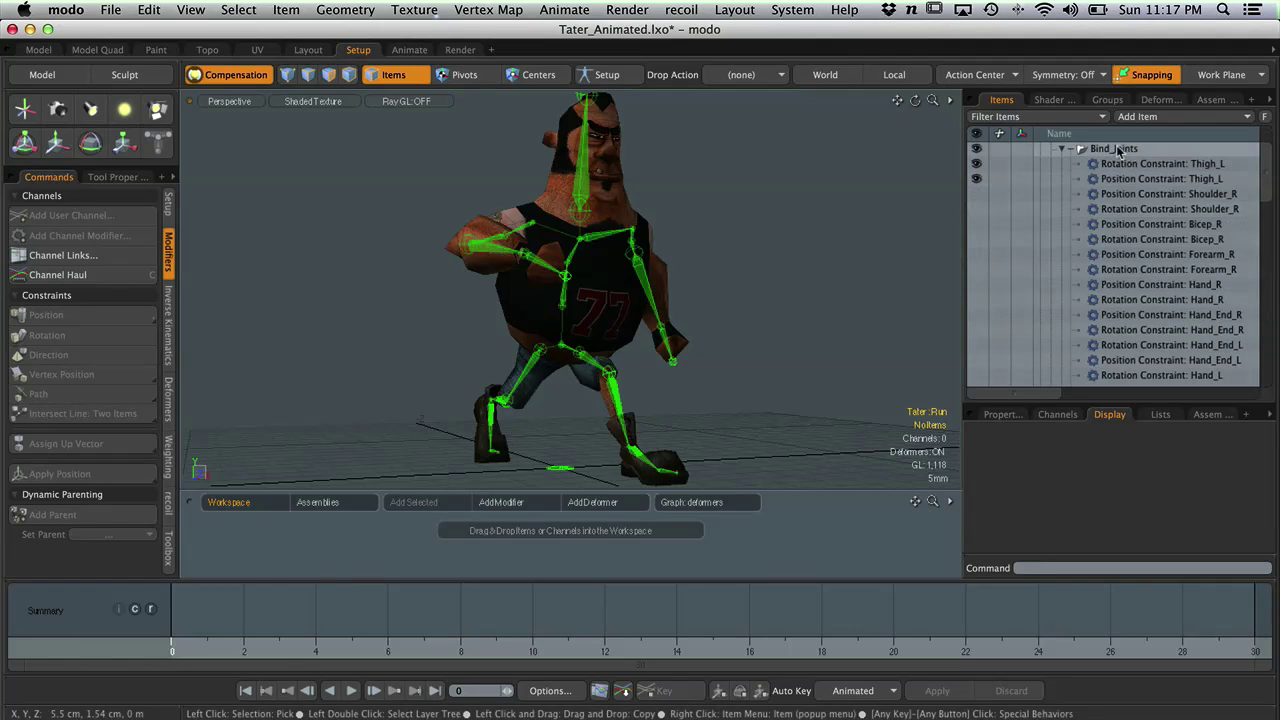
click(1118, 163)
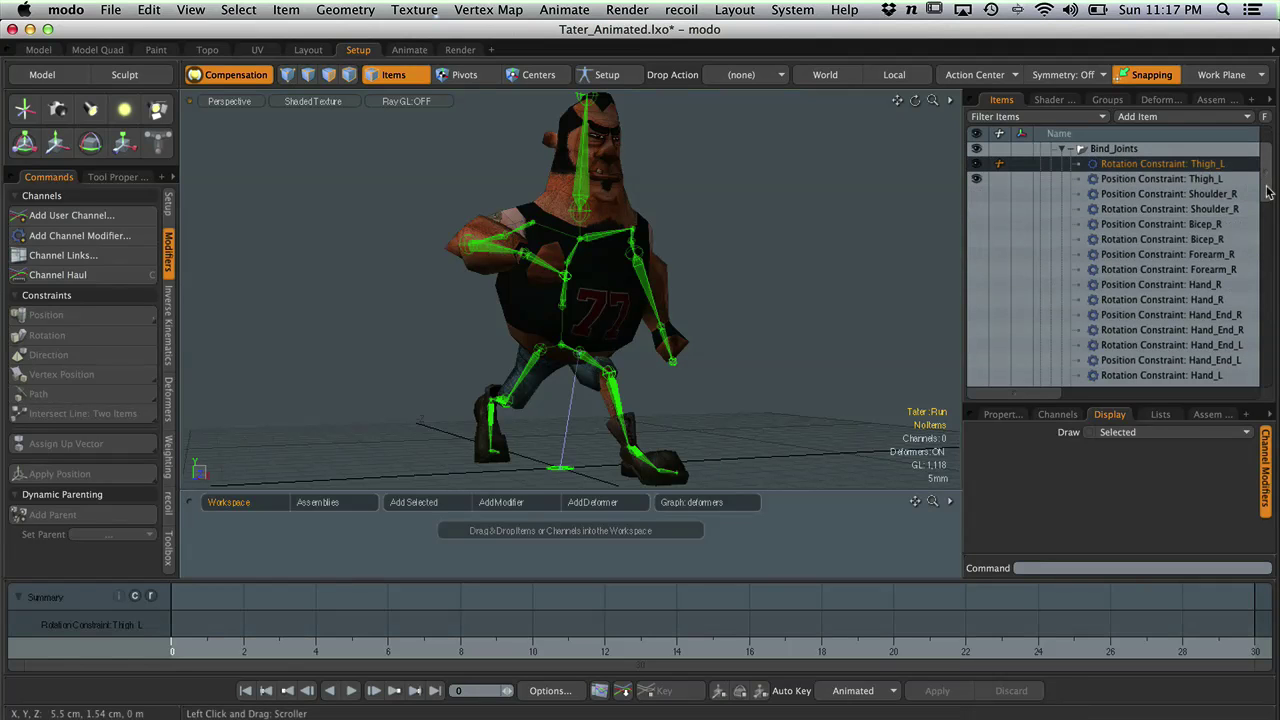
drag(1267, 186, 1267, 330)
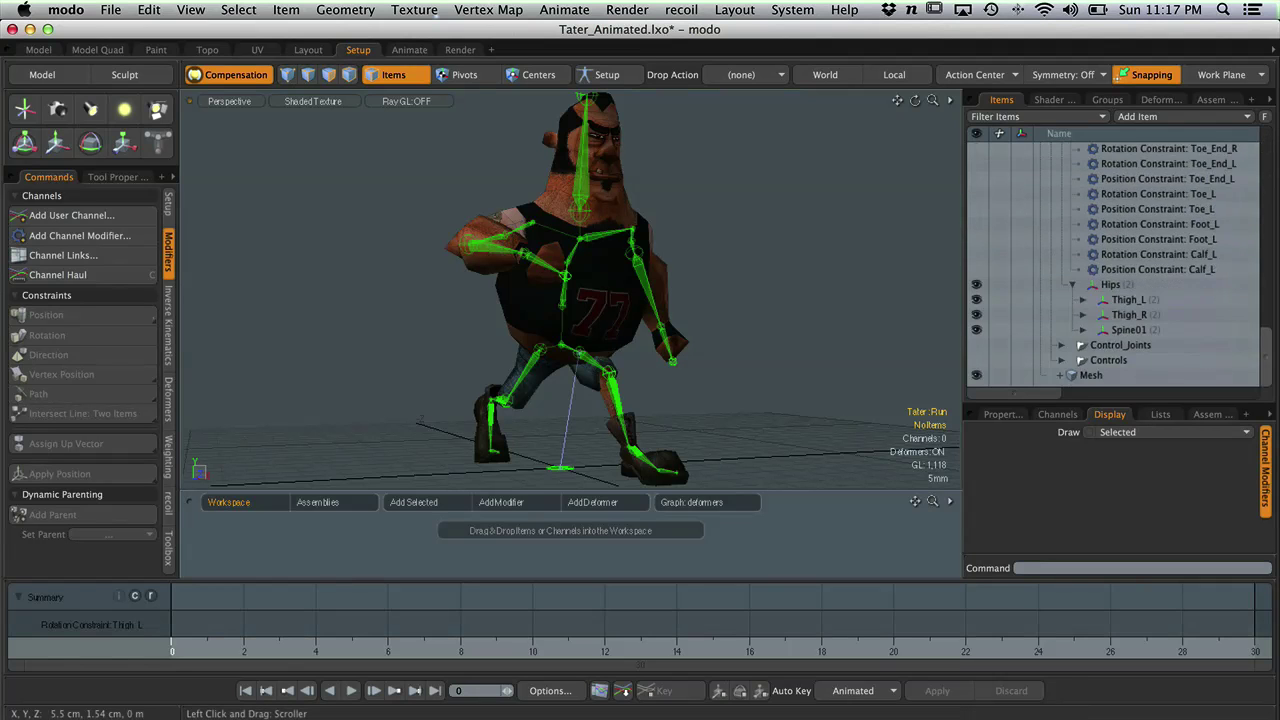
shift+click(1200, 270)
right_click(1095, 228)
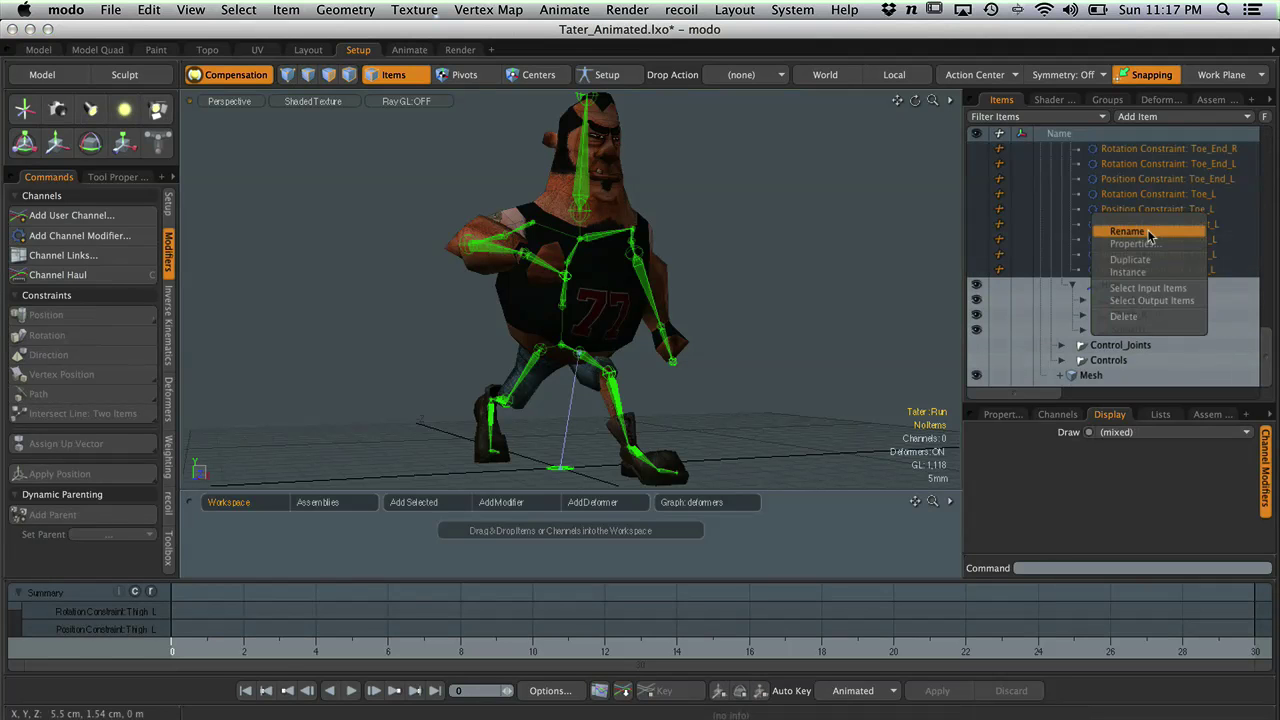
click(1133, 318)
click(997, 188)
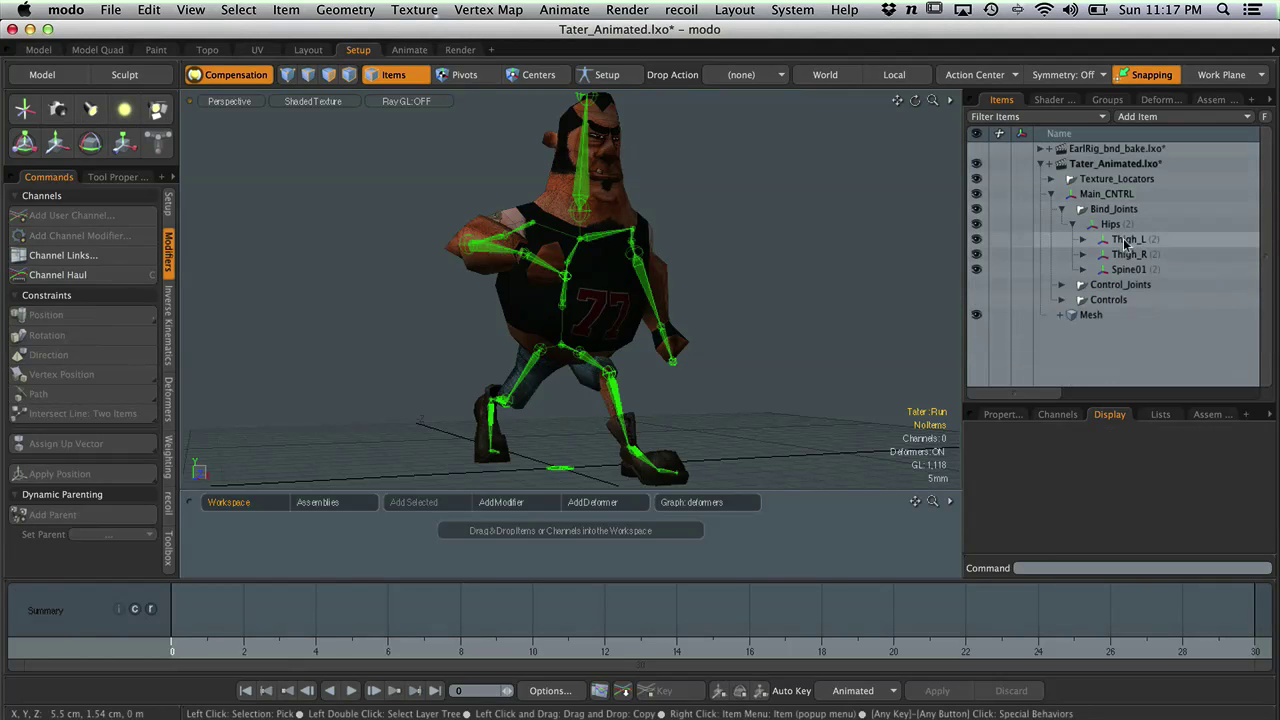
- Expand both thigh joints under the bind Hips and search the item list for "pos" to check for Position constraints
click(1083, 240)
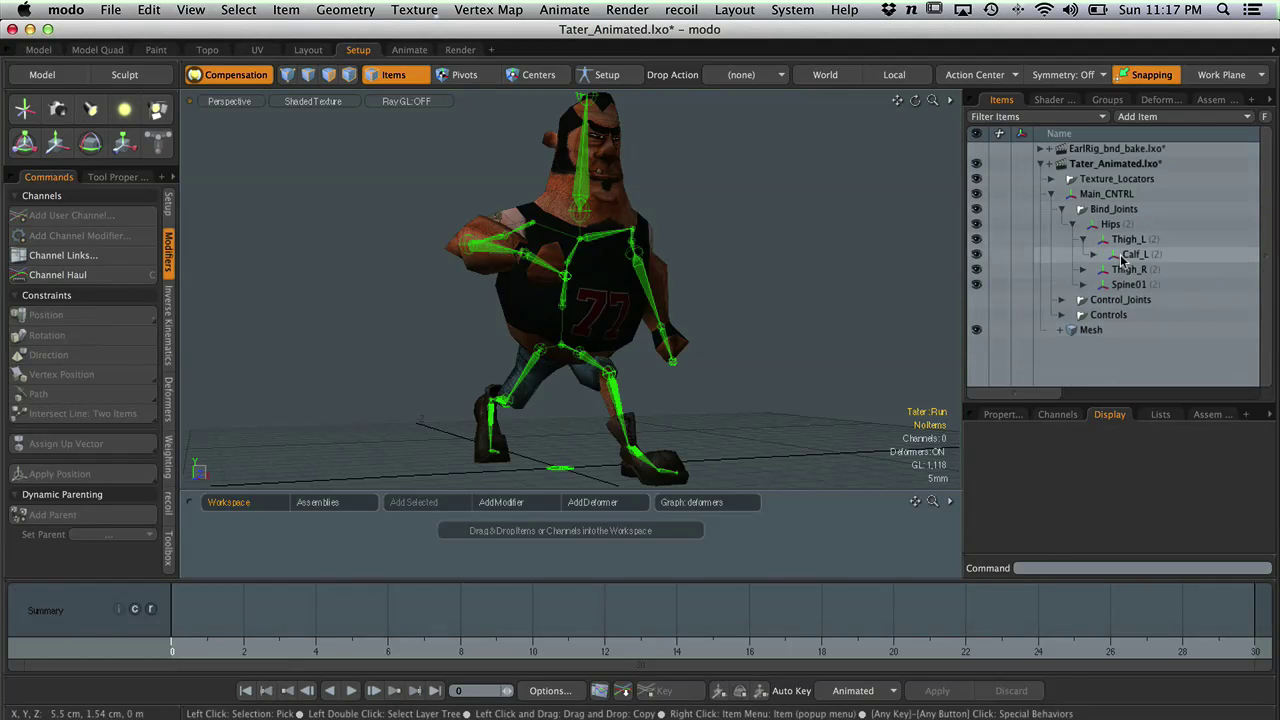
click(1083, 269)
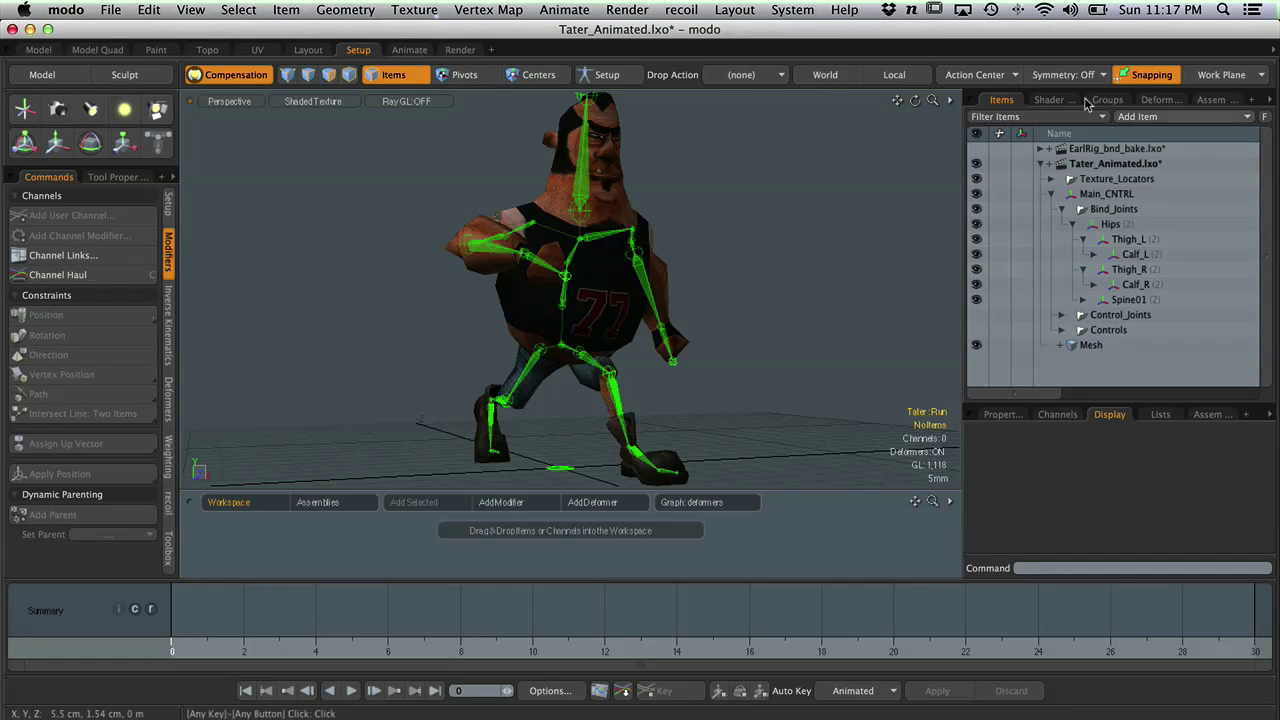
click(1265, 118)
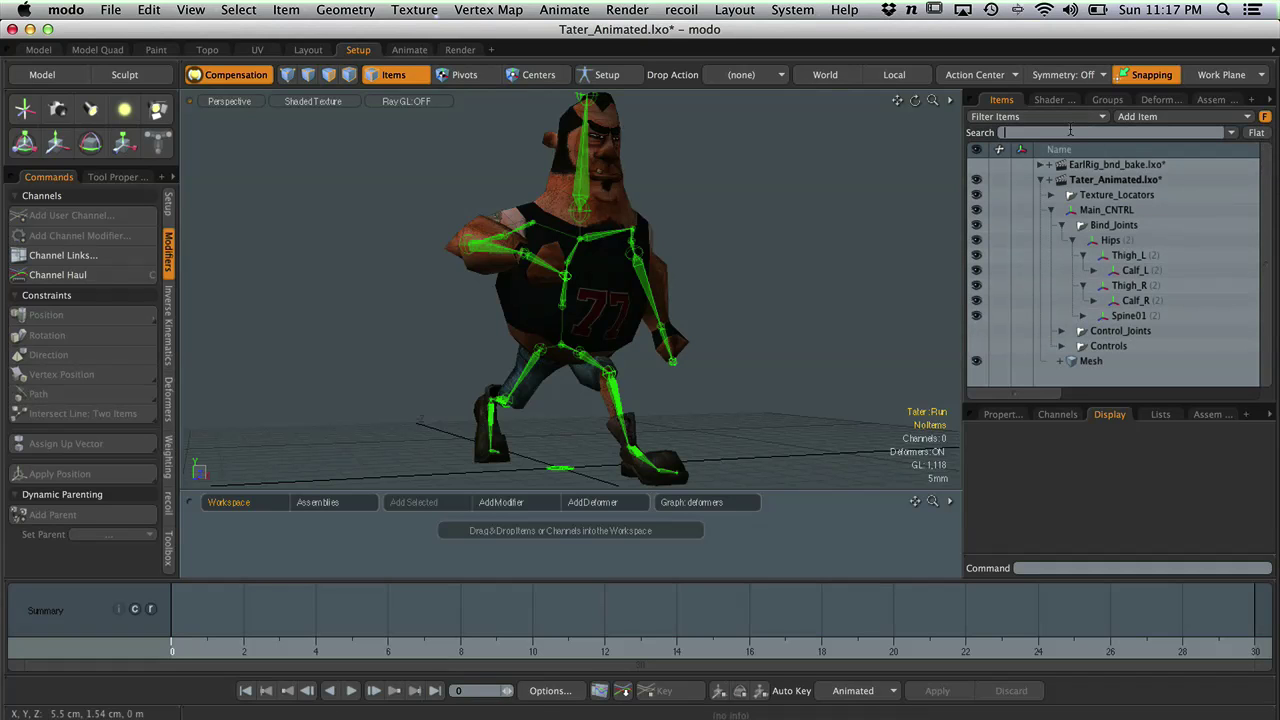
click(1070, 131)
text(pos)
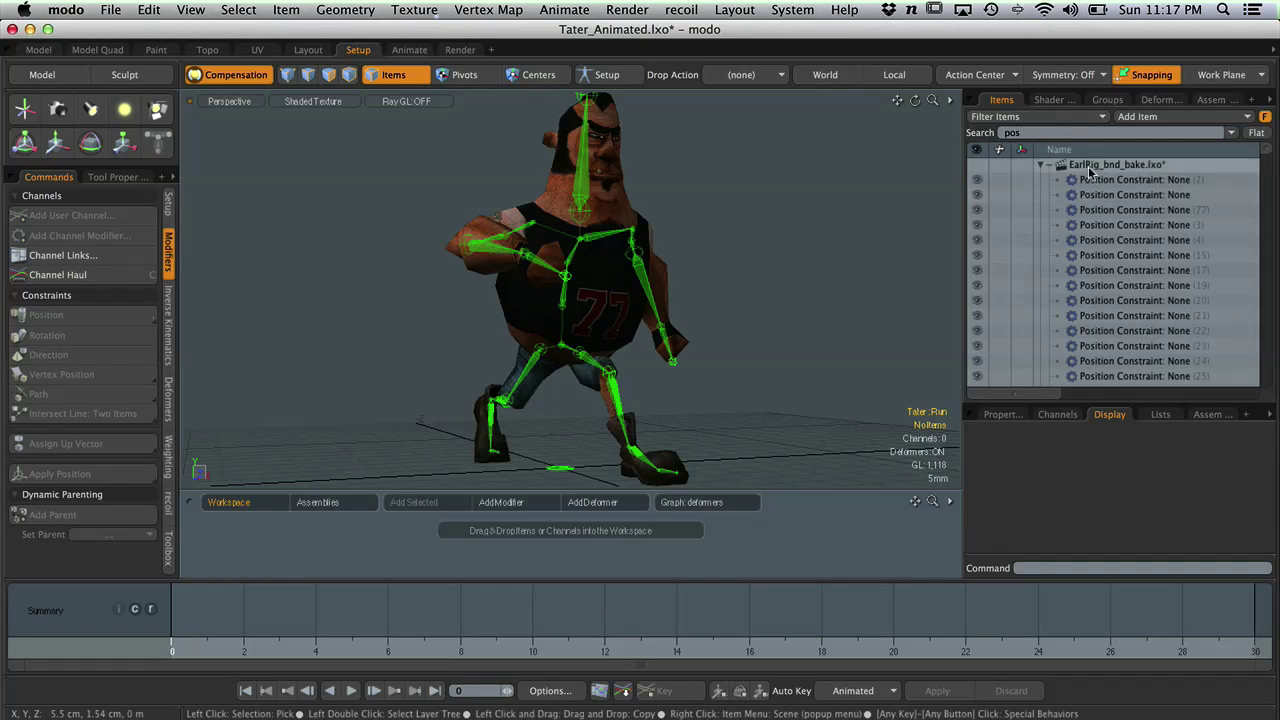
mouse_move(1265, 150)
mouse_down()
mouse_move(1261, 185)
mouse_move(1262, 166)
mouse_up()
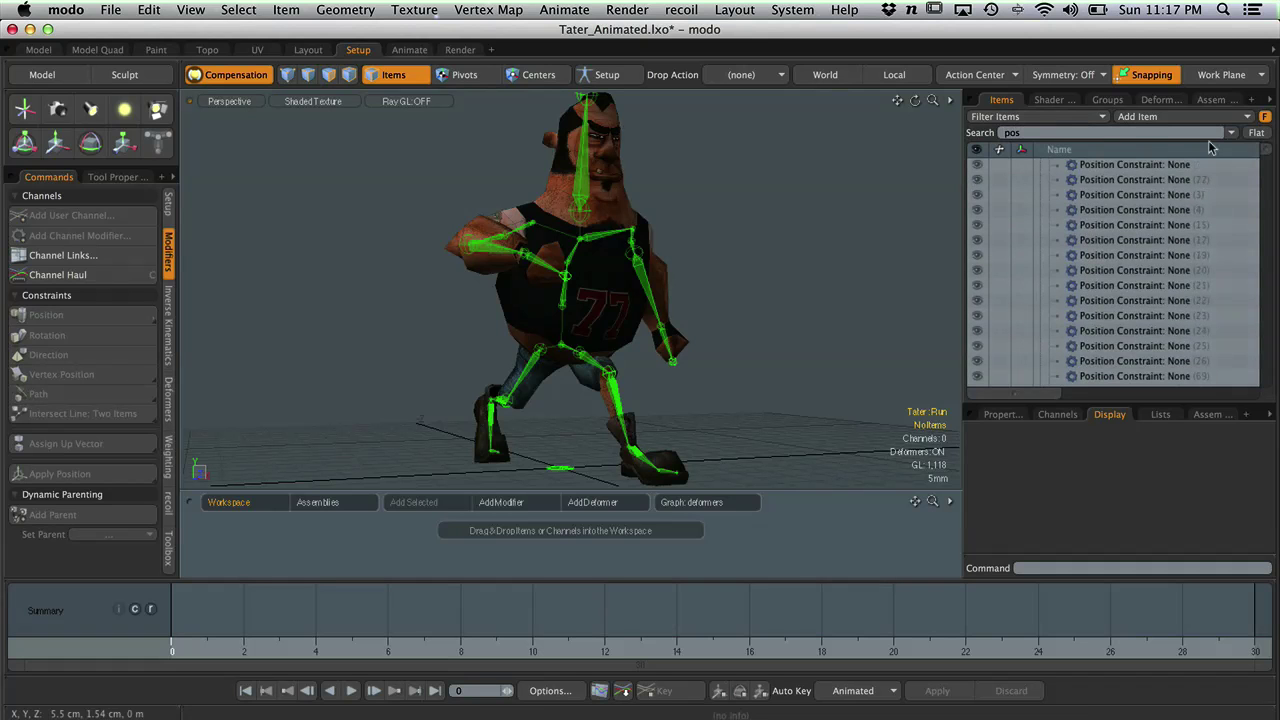
click(1265, 118)
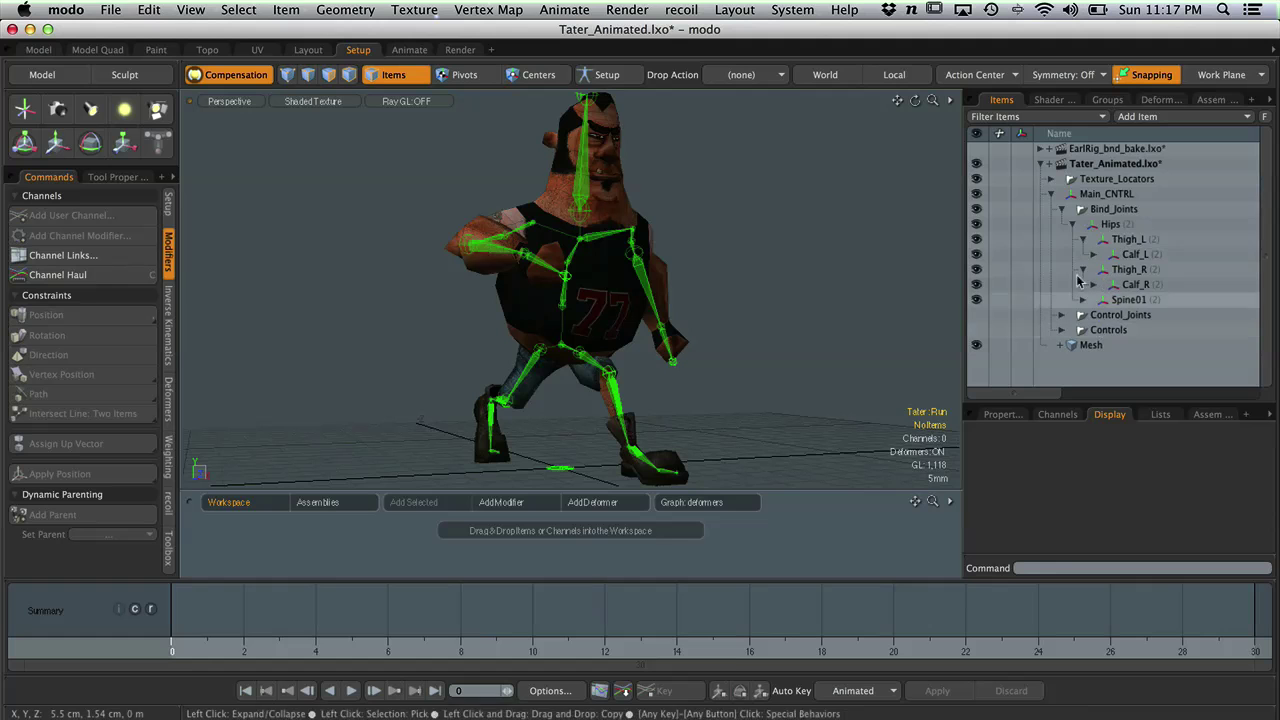
- Collapse the bind Hips hierarchy and delete the Control_Joints and Controls groups together with all their child items
click(1074, 225)
click(1131, 225)
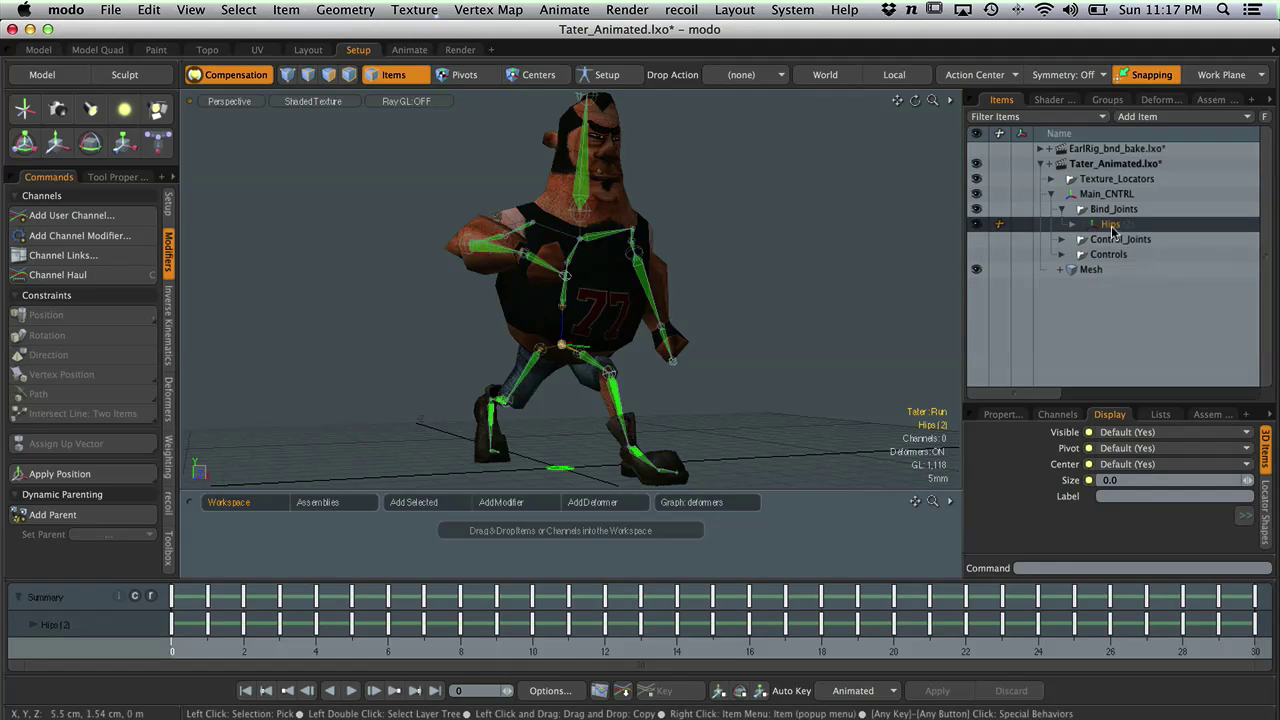
click(1118, 240)
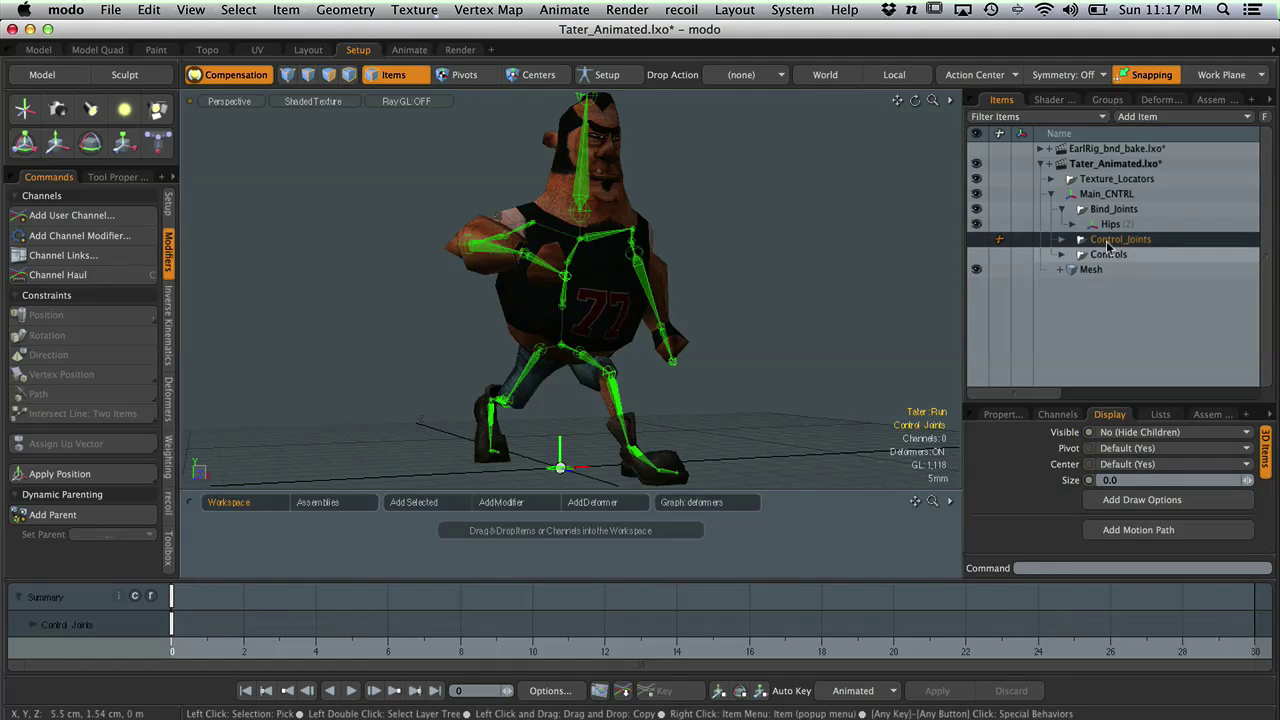
key(shift)
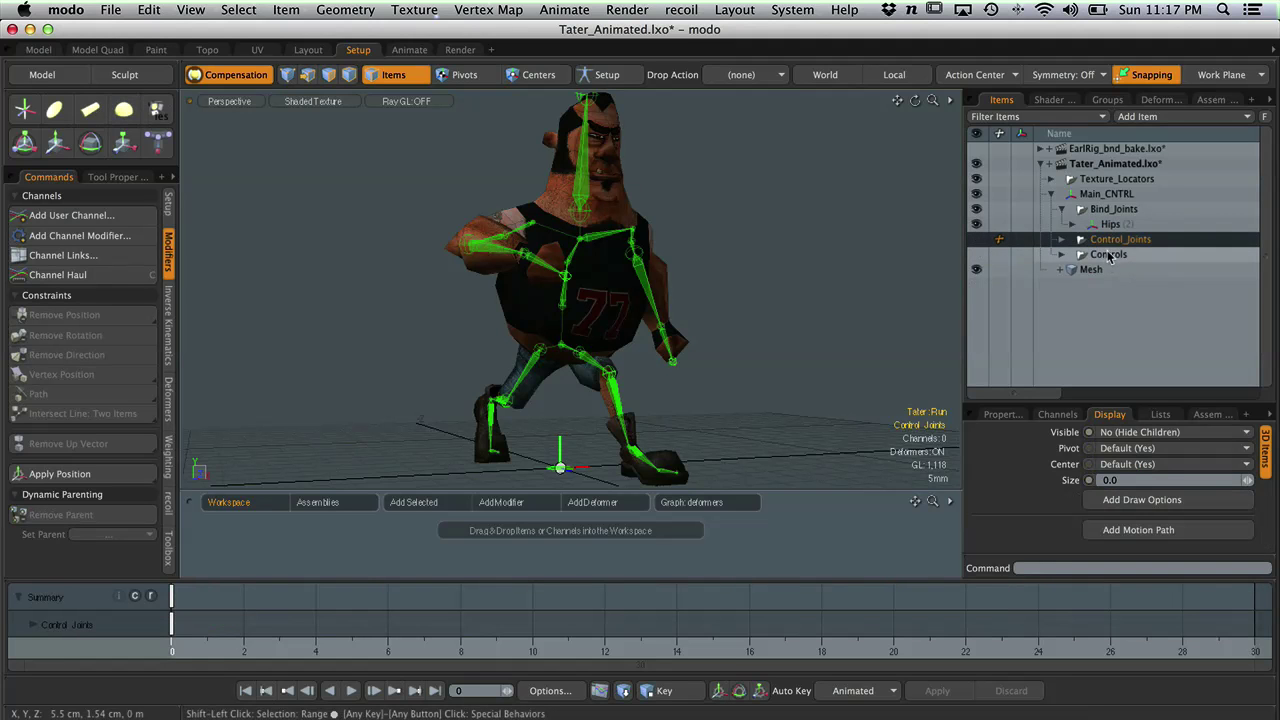
shift+click(1108, 256)
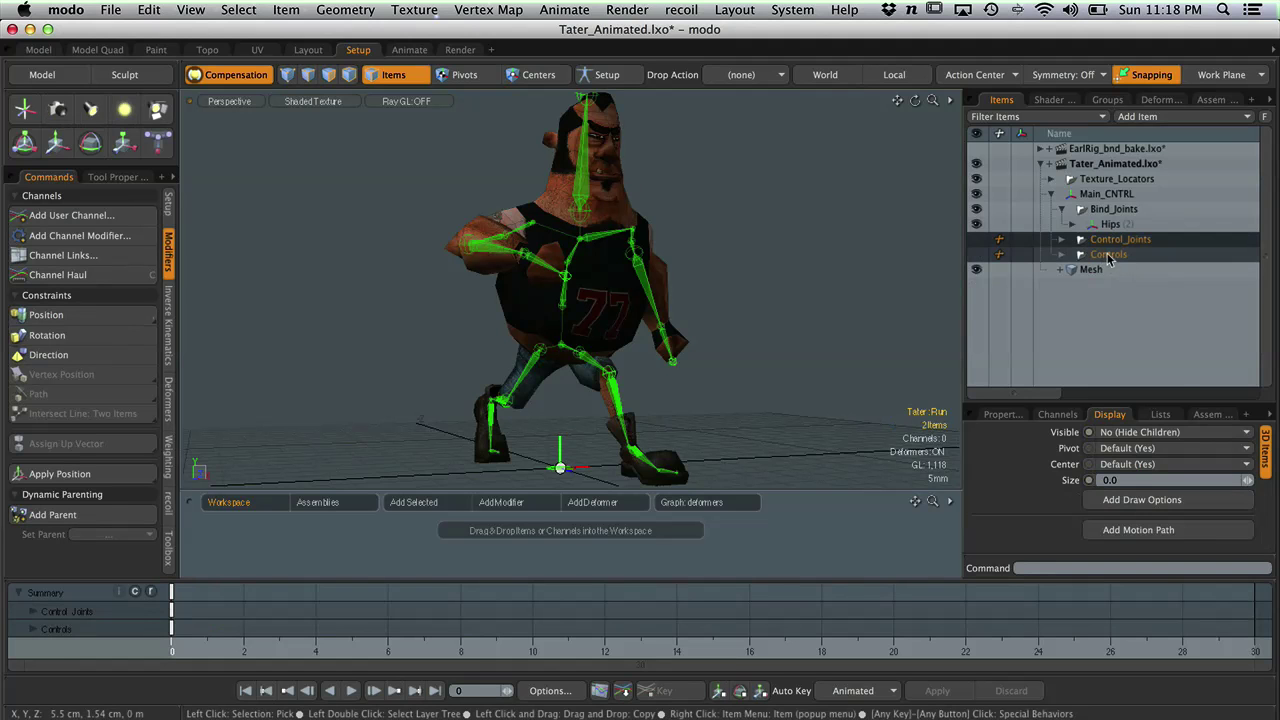
right_click(1108, 256)
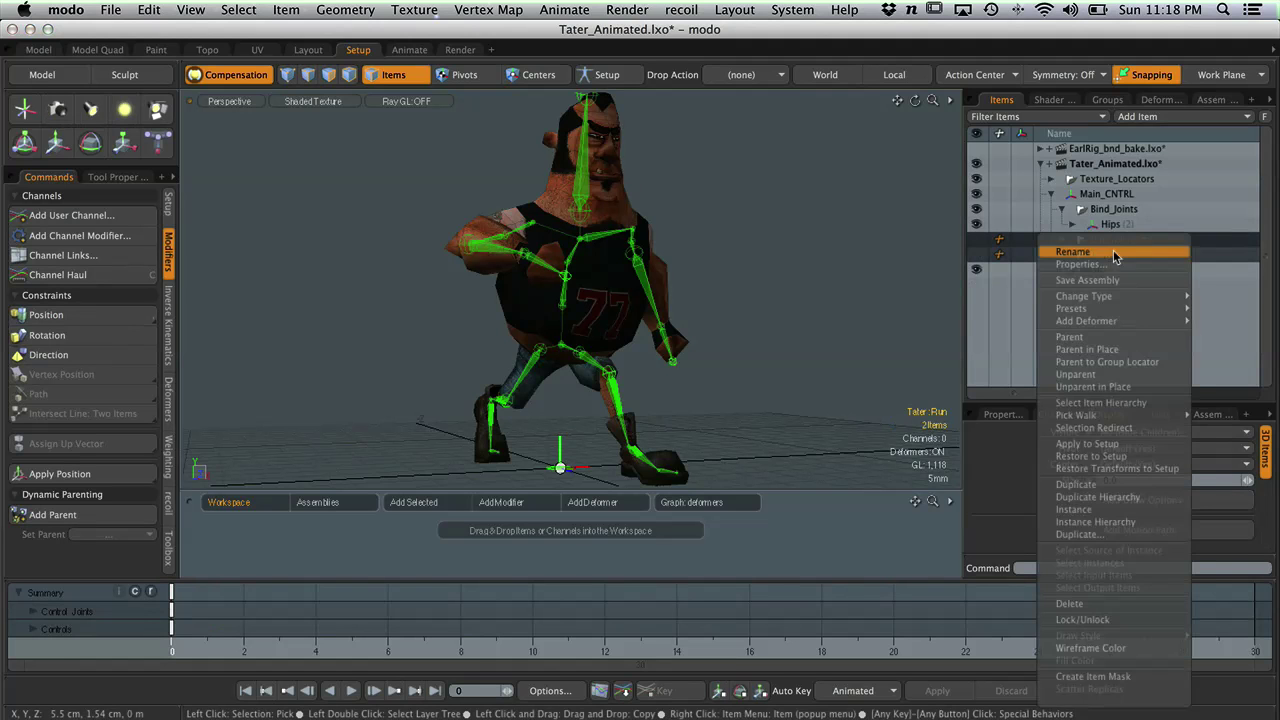
click(1113, 601)
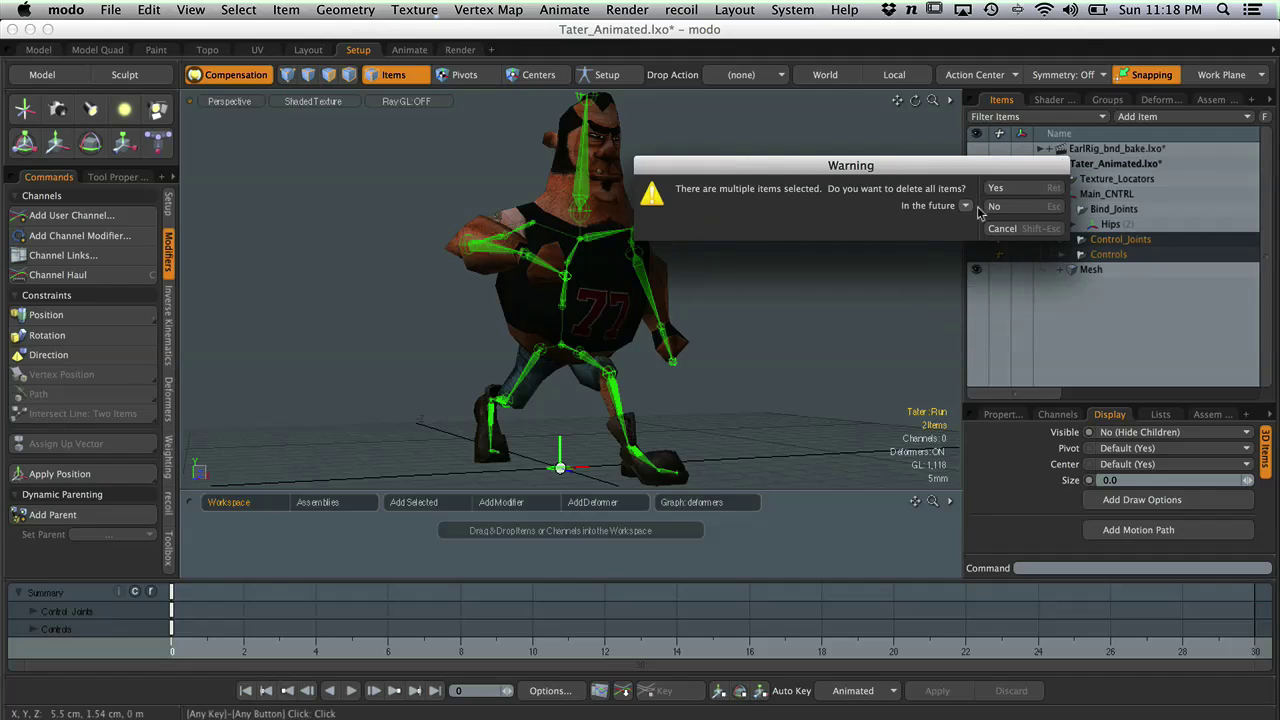
click(998, 189)
click(989, 207)
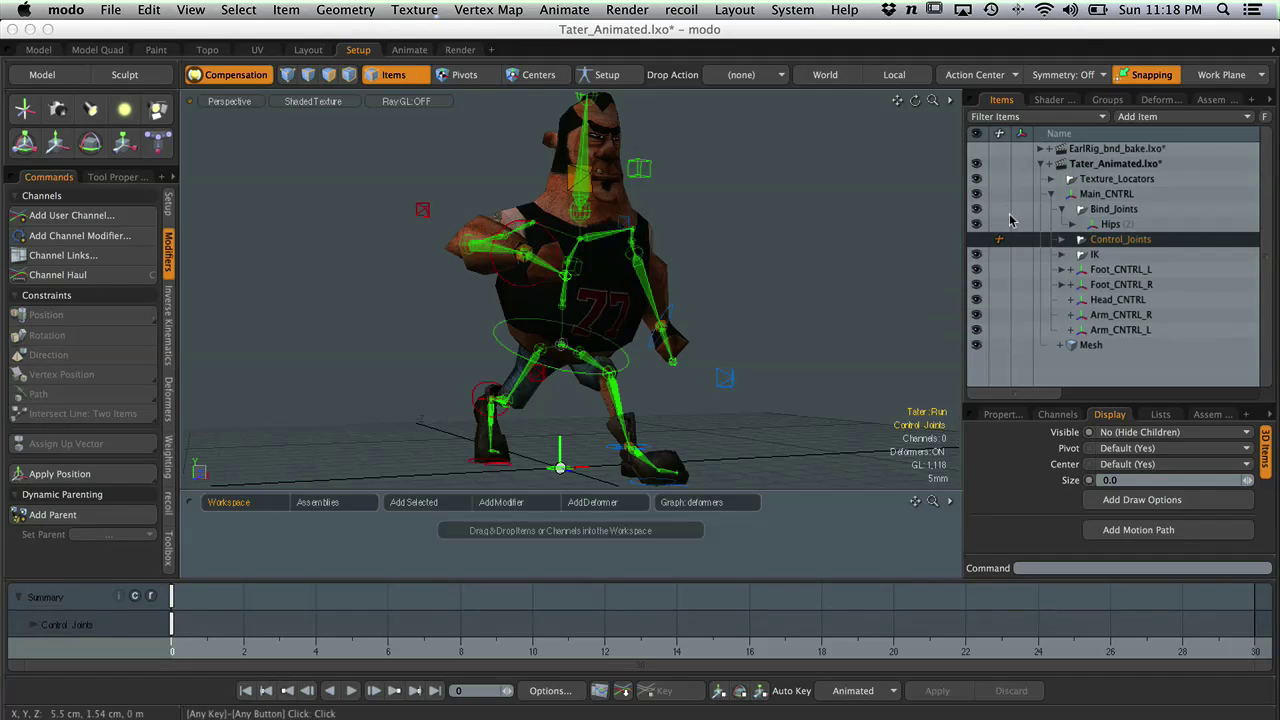
- Move the bind Hips to the scene's root level and delete Texture_Locators, Main_CNTRL and Bind_Joints, including child items and the referenced texture
click(1100, 225)
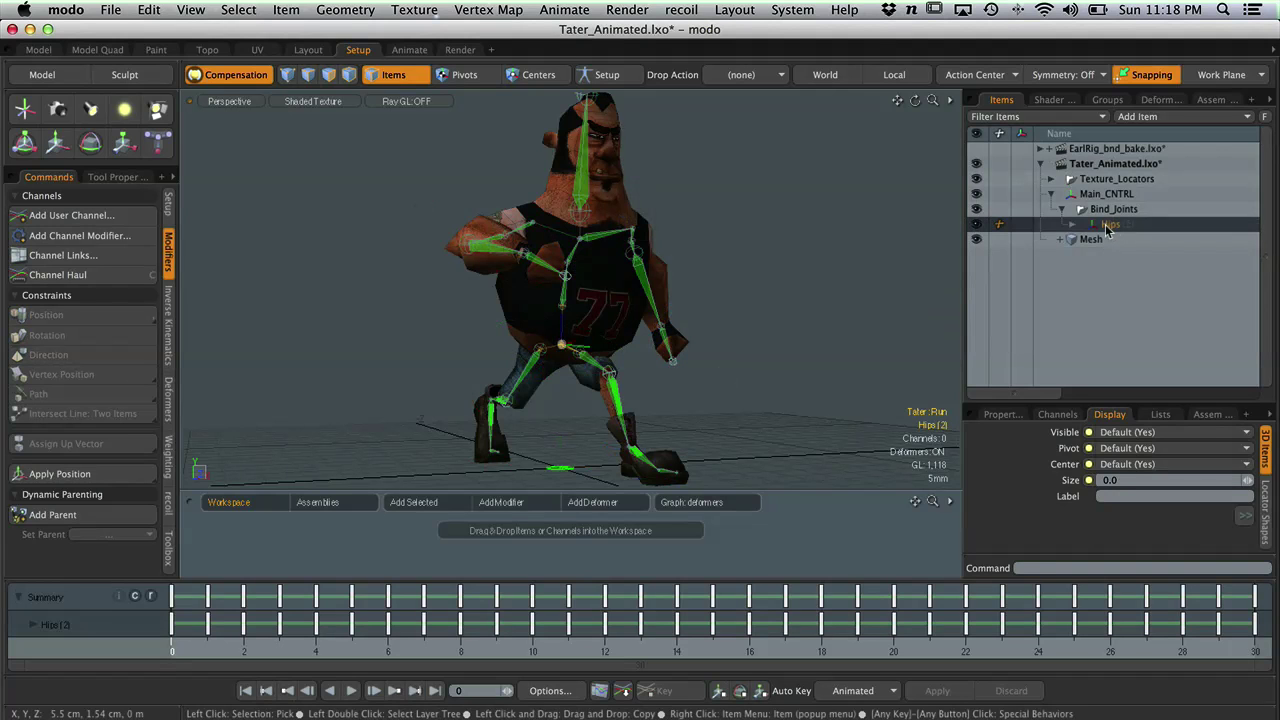
drag(1110, 228, 1110, 175)
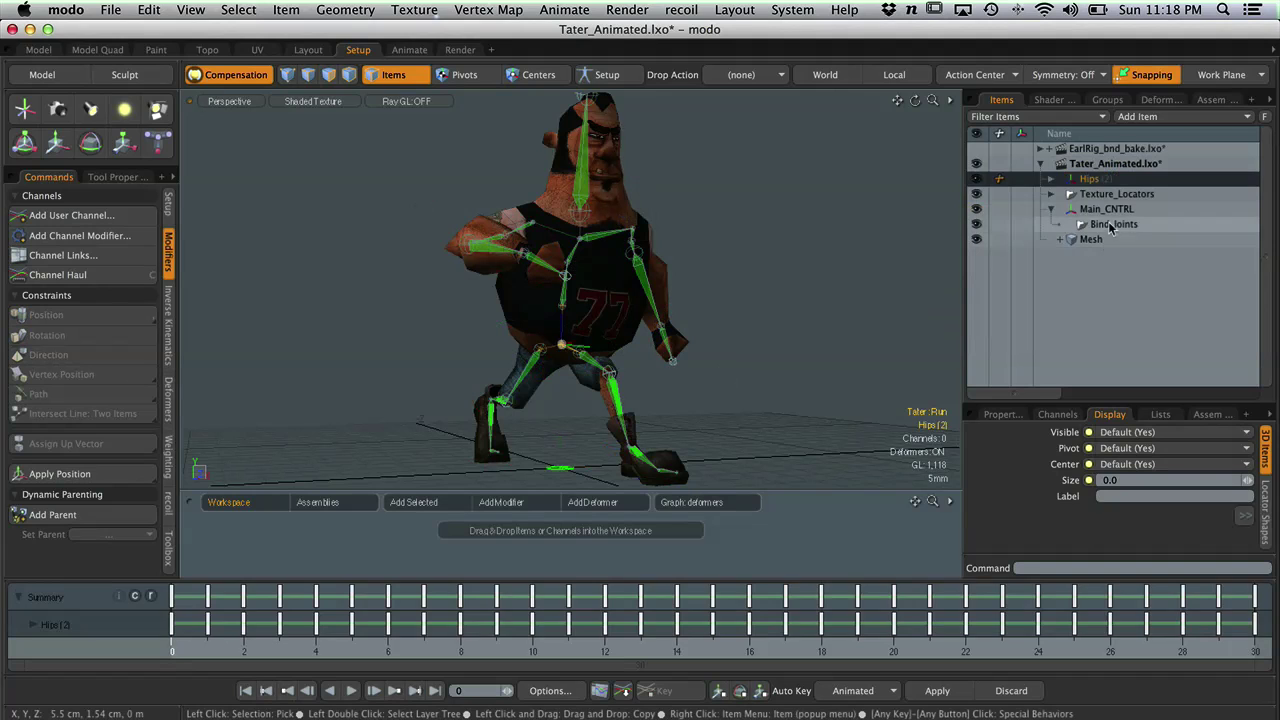
click(1108, 225)
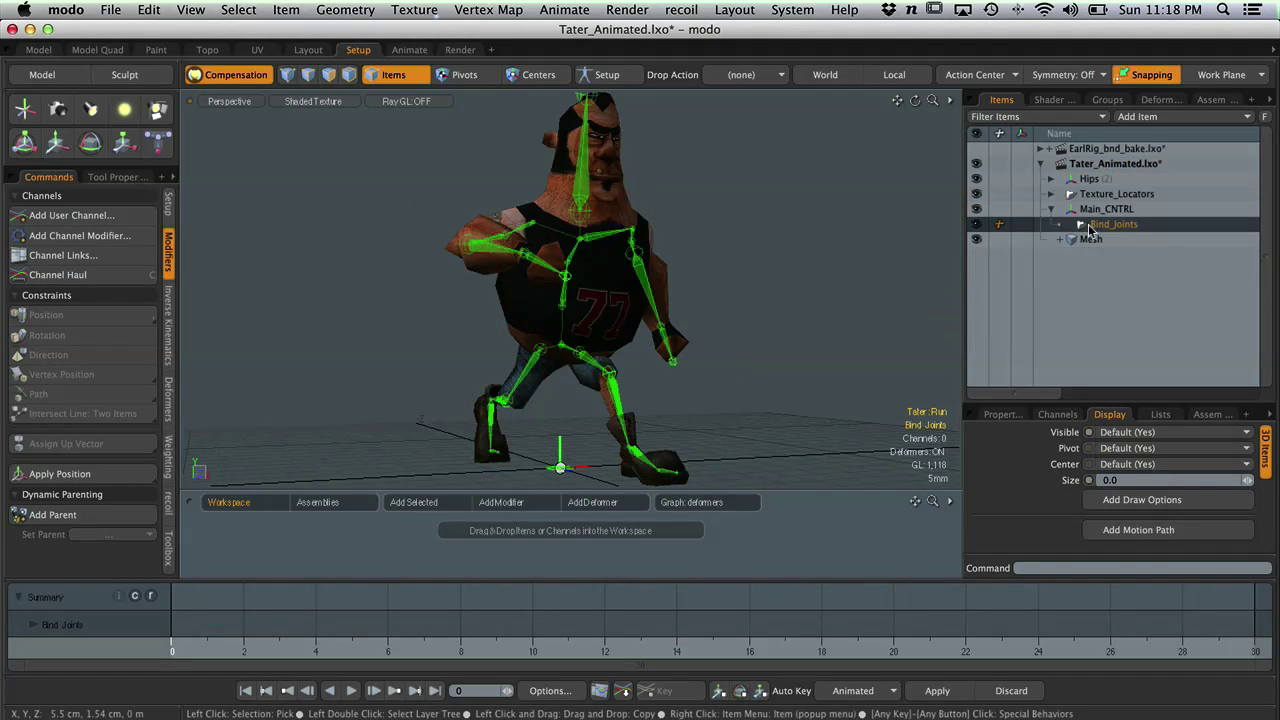
ctrl+click(1104, 209)
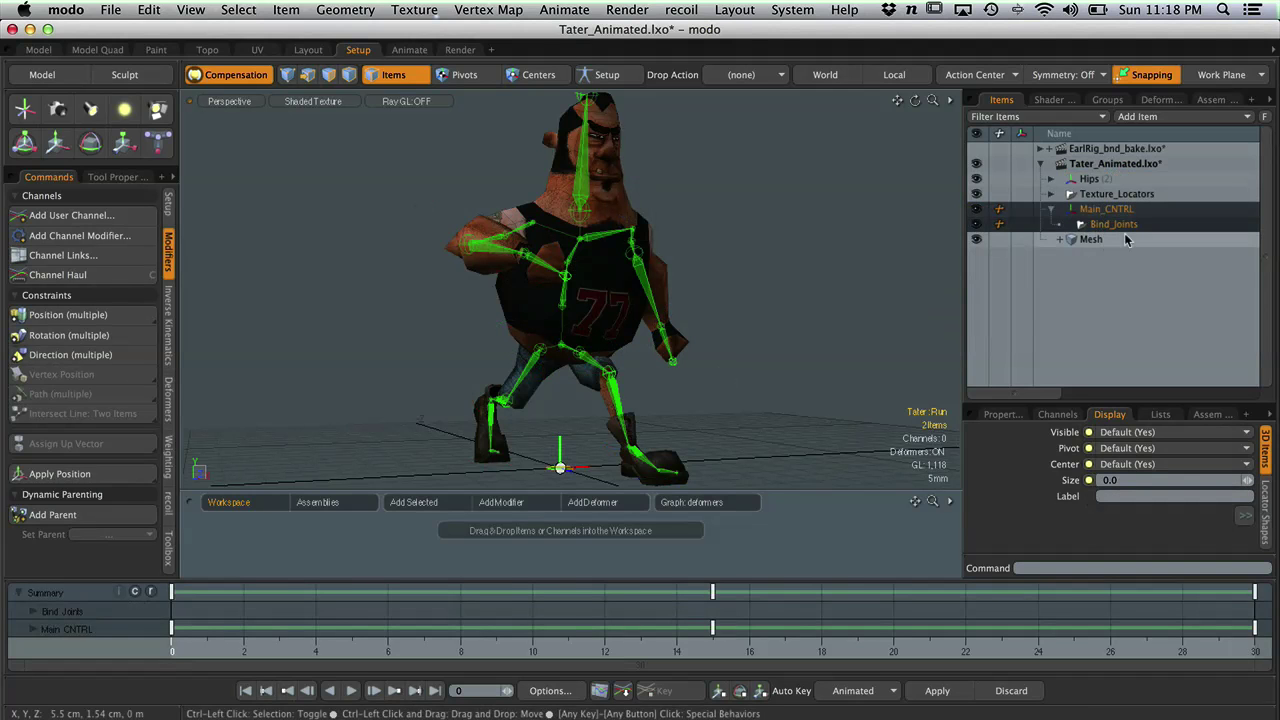
ctrl+click(1108, 194)
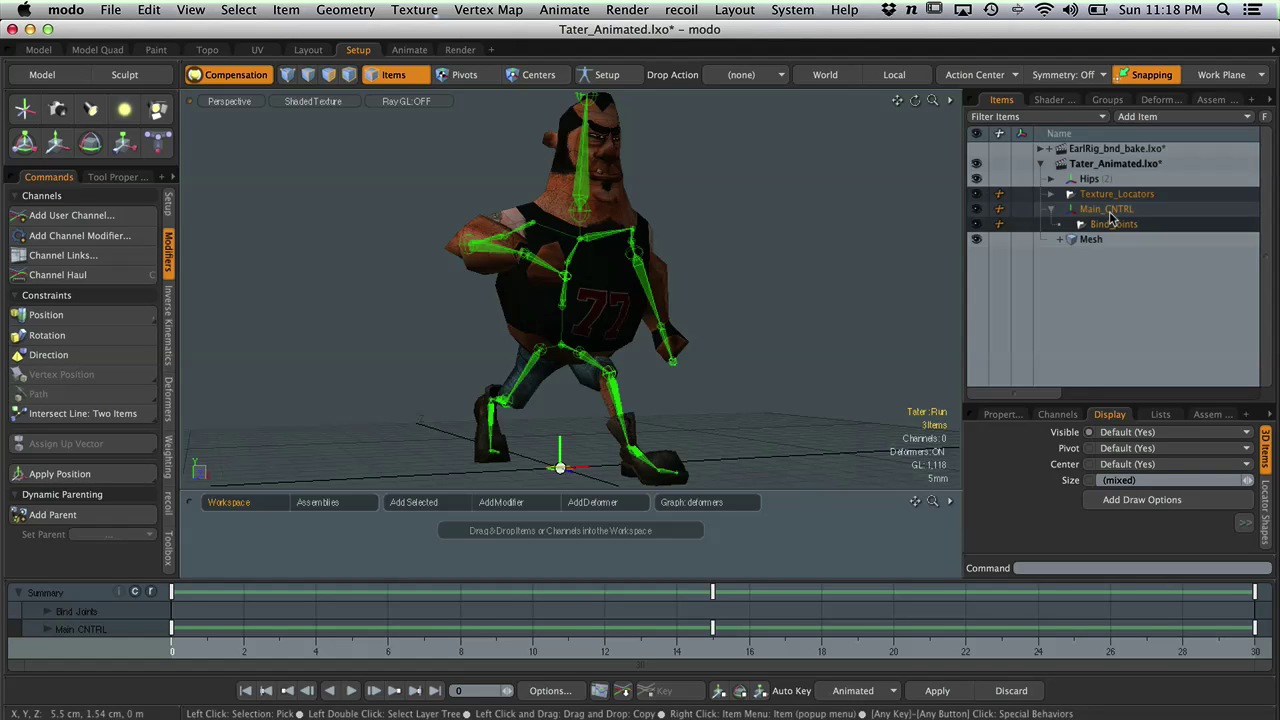
right_click(1110, 209)
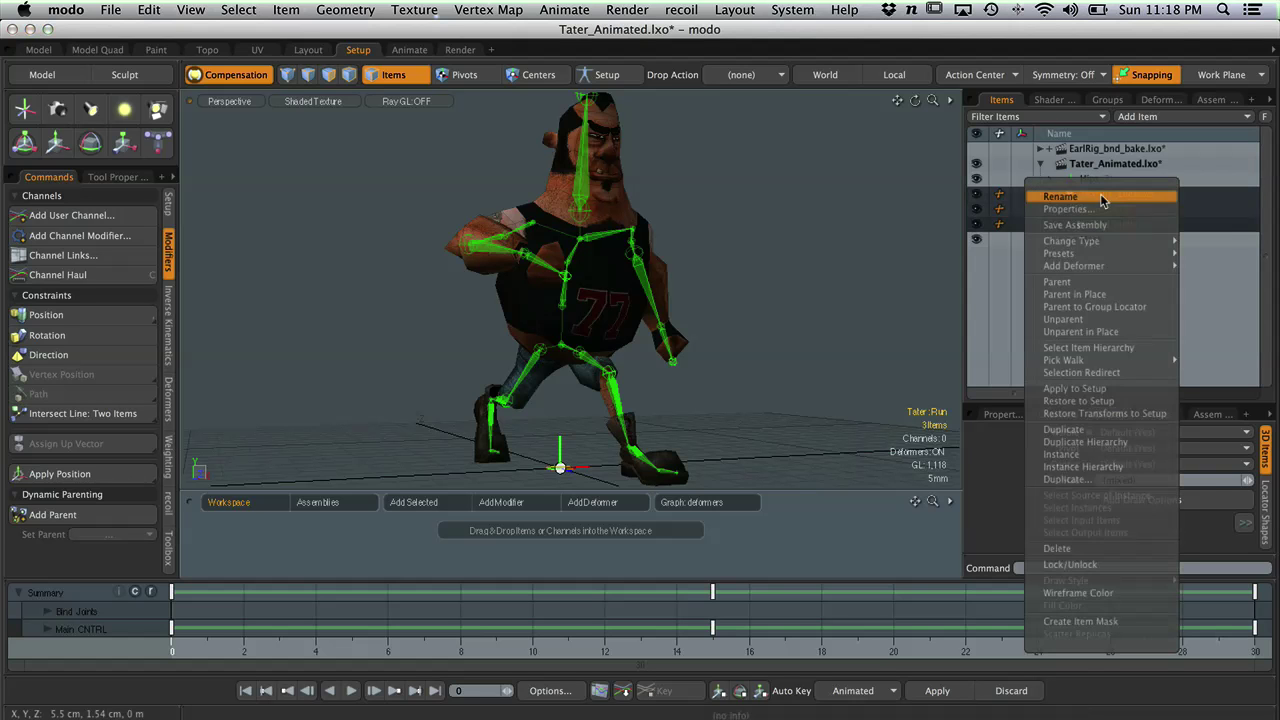
click(1068, 550)
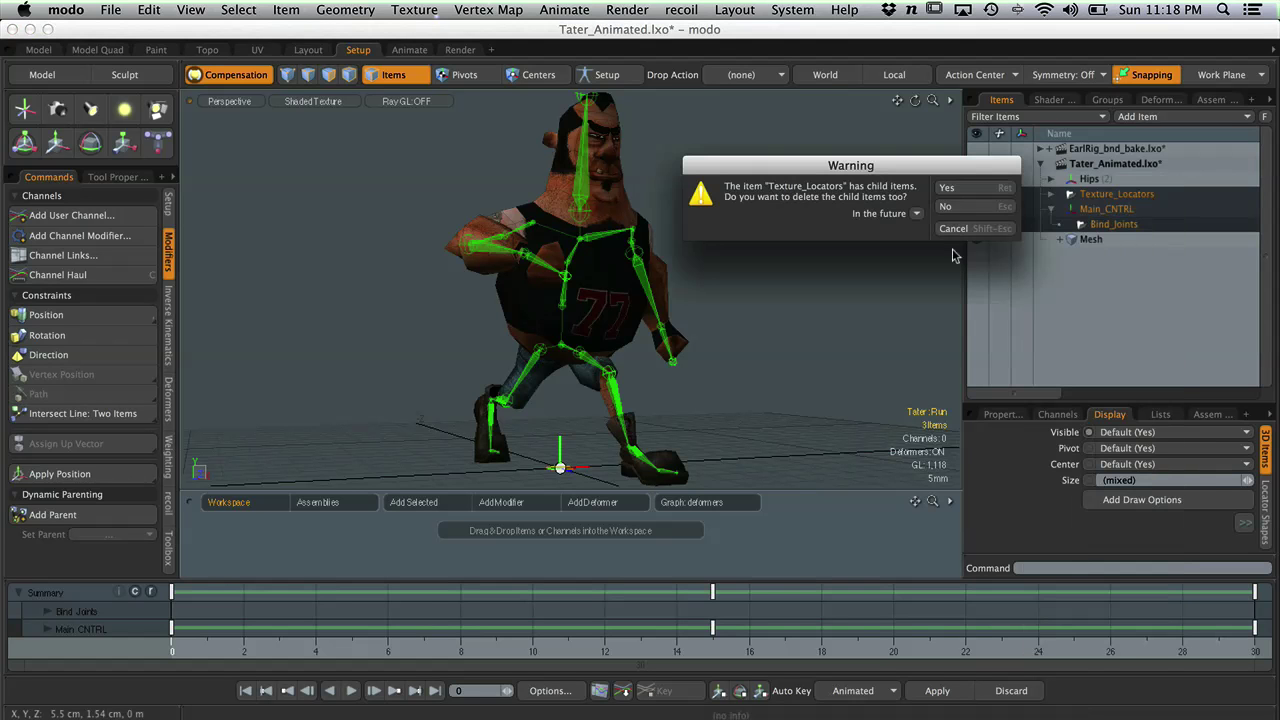
click(951, 184)
click(1015, 192)
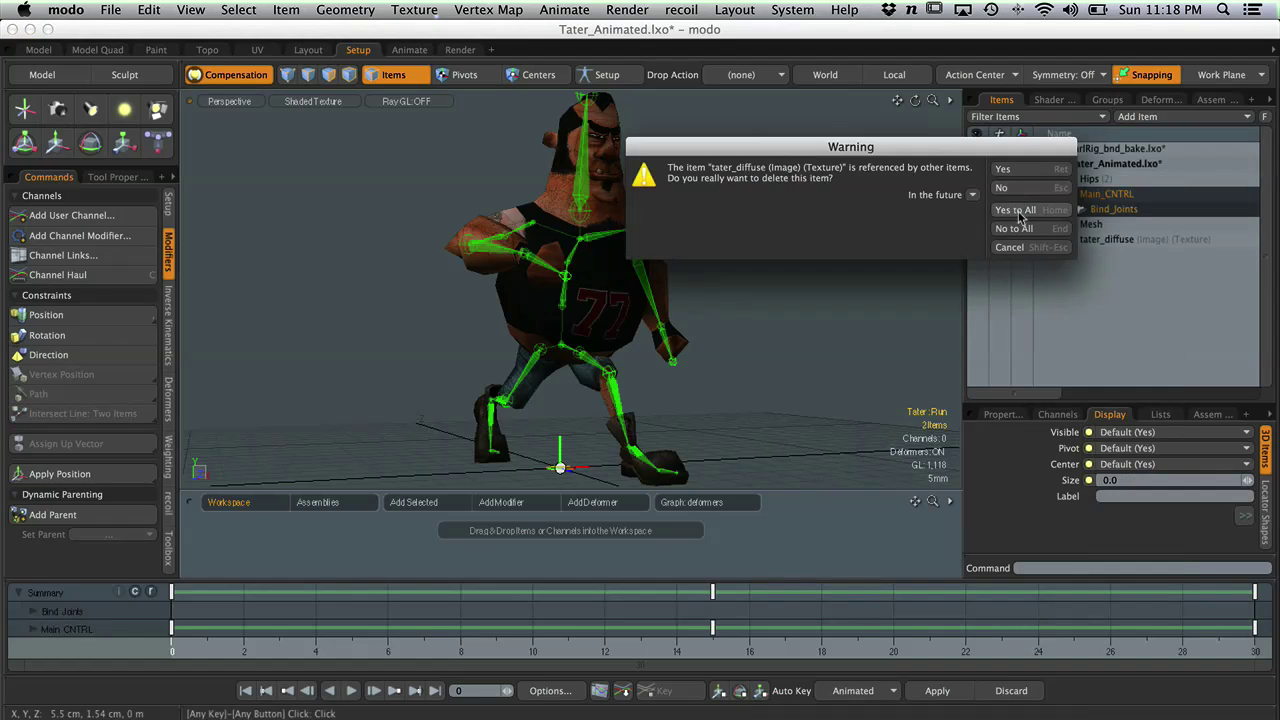
click(1019, 211)
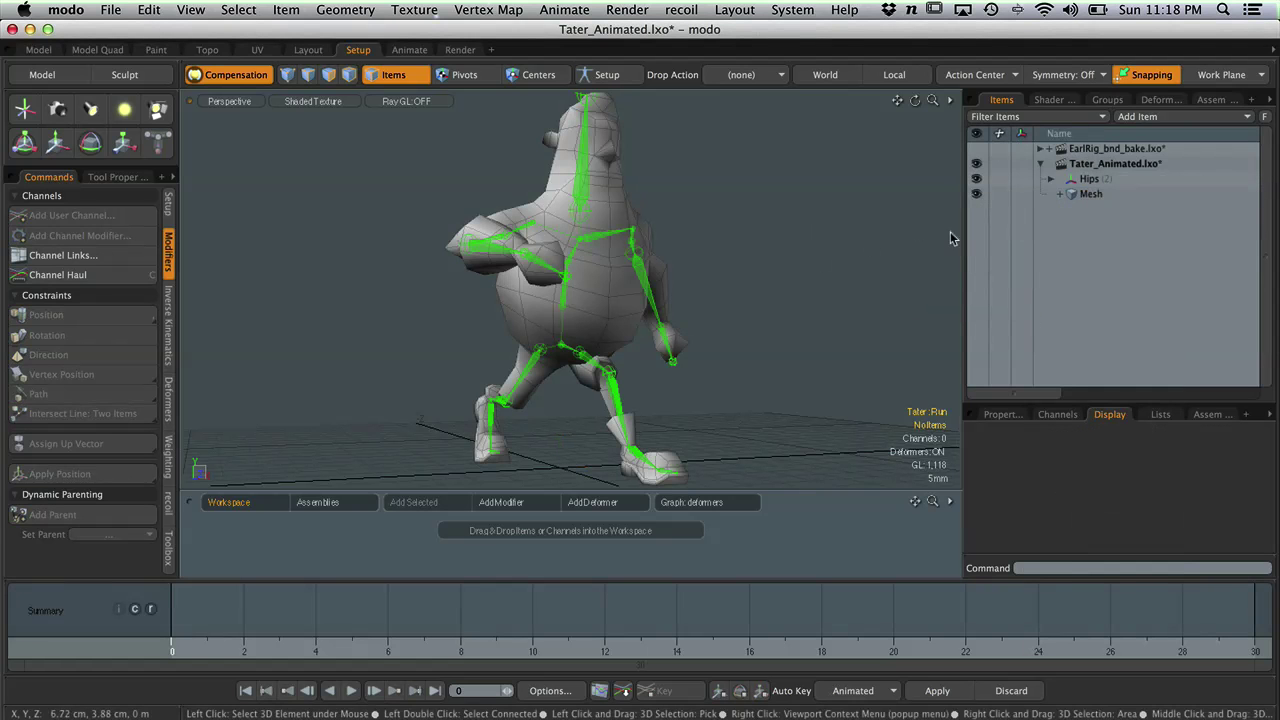
- Examine the skinned character from another angle and inspect the Mesh item's deformers and the Hips joint hierarchy
alt+drag(880, 273, 650, 308)
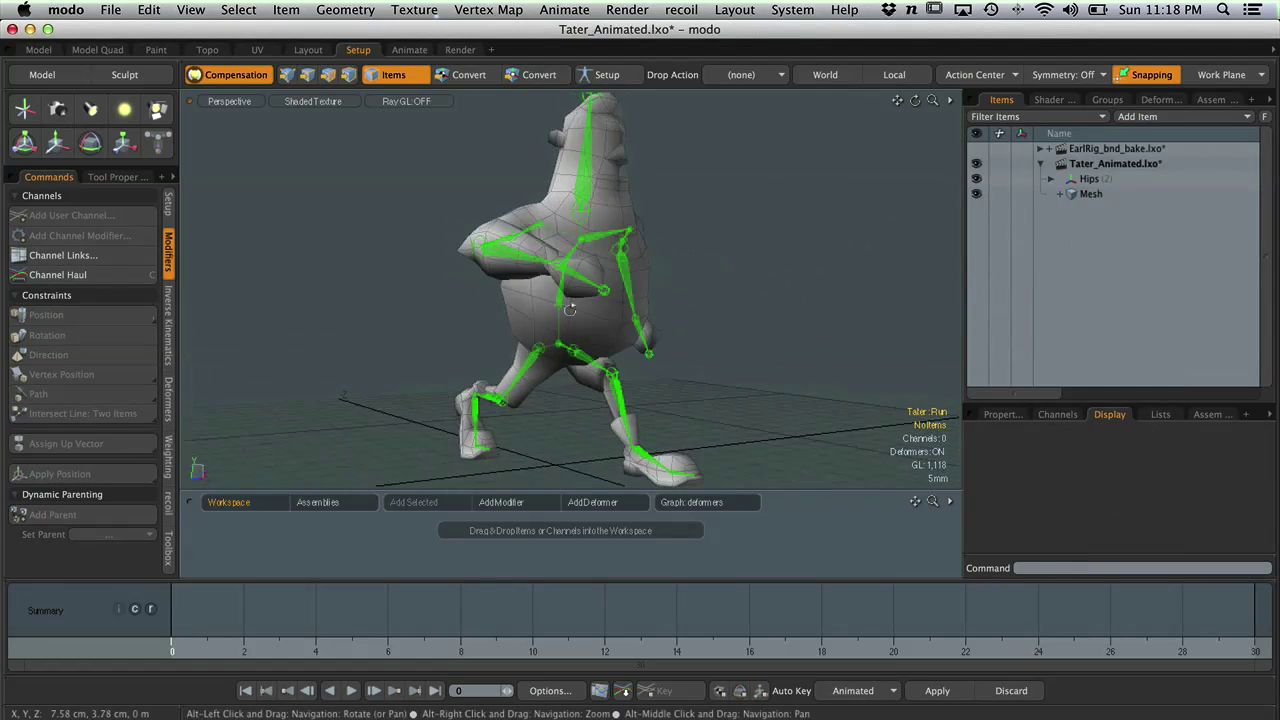
click(1090, 196)
click(1060, 194)
click(1117, 209)
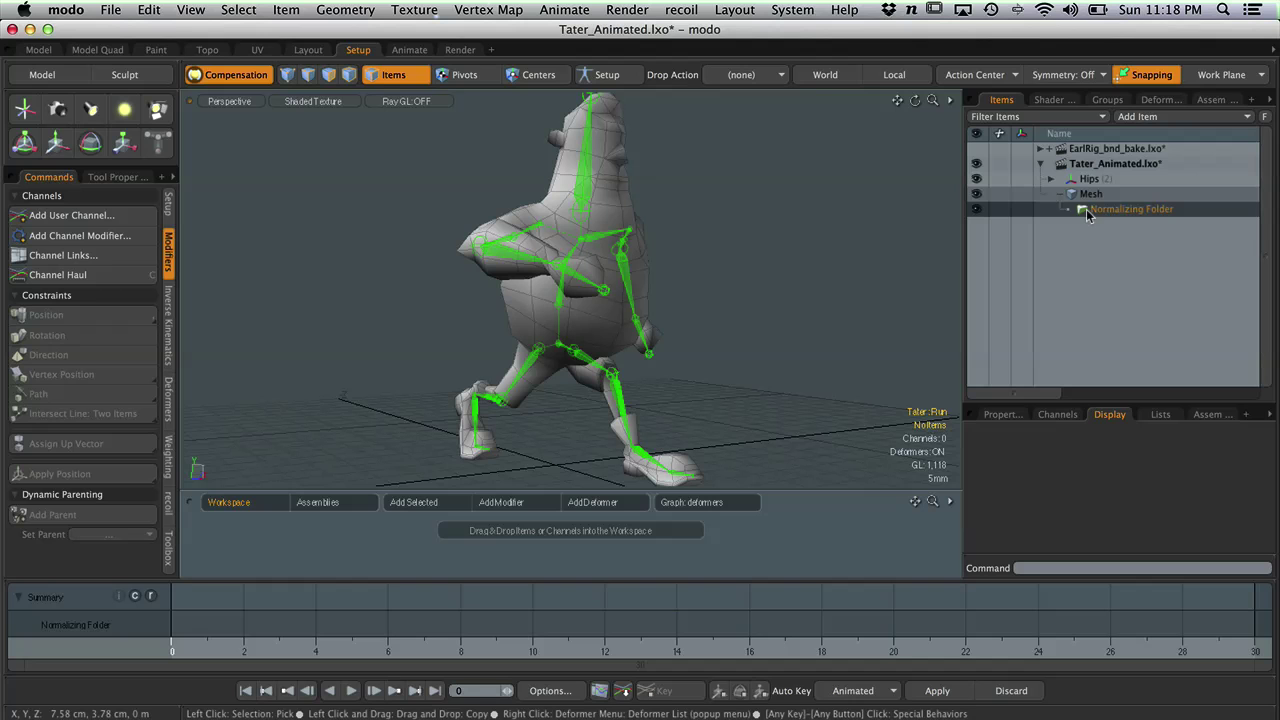
click(1060, 194)
click(1082, 180)
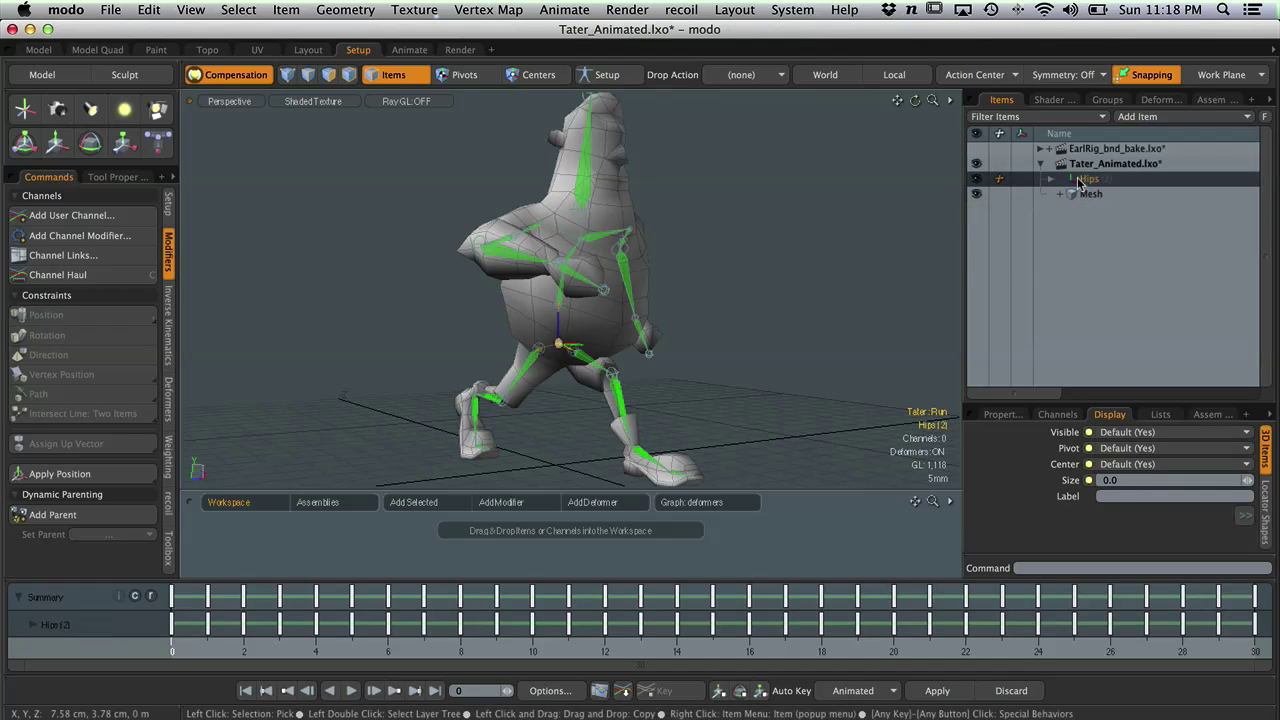
click(1050, 180)
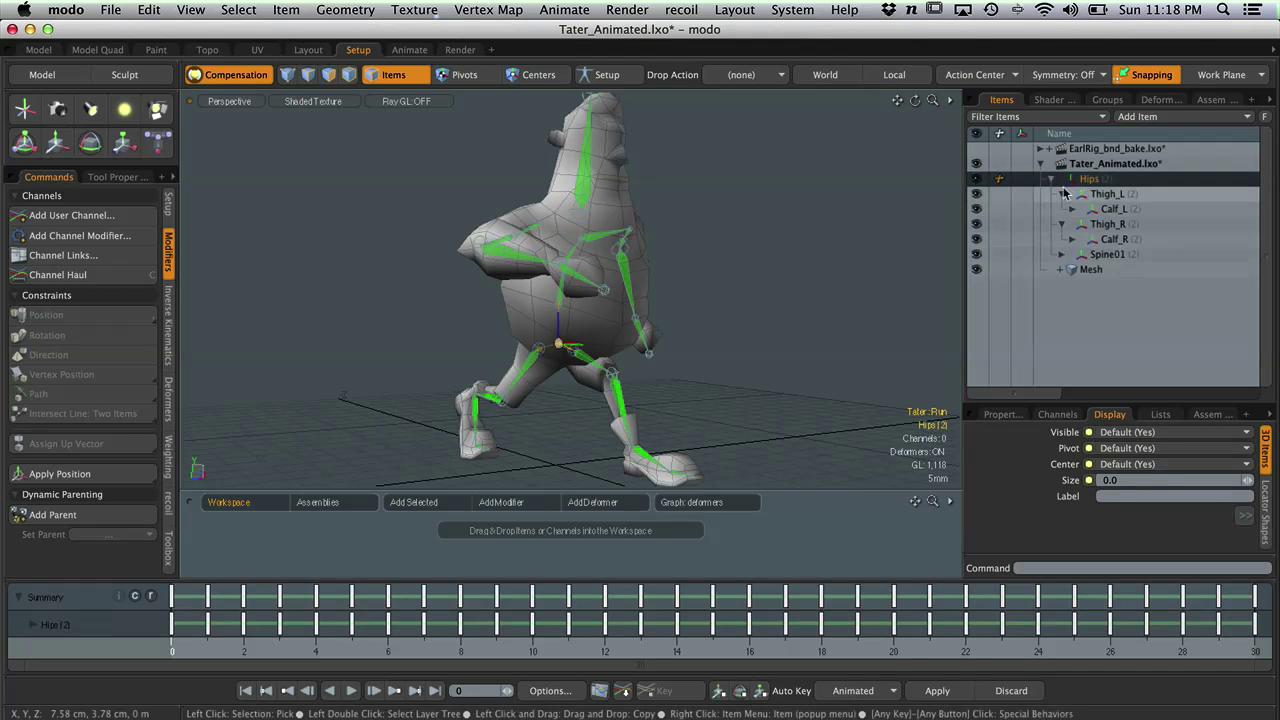
click(1050, 180)
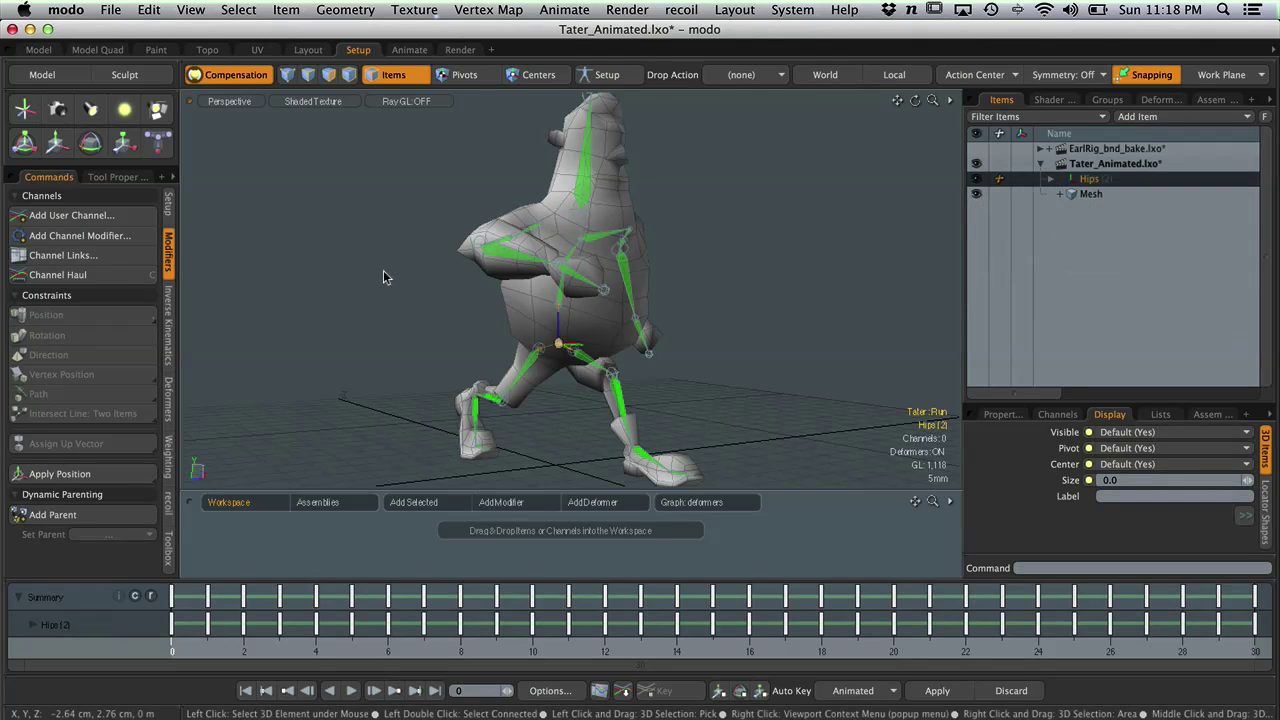
- Switch to Unity and examine the imported Tater character from several angles in the scene and in the modo_Anim preview
key(super+Tab)
key(super+Tab)
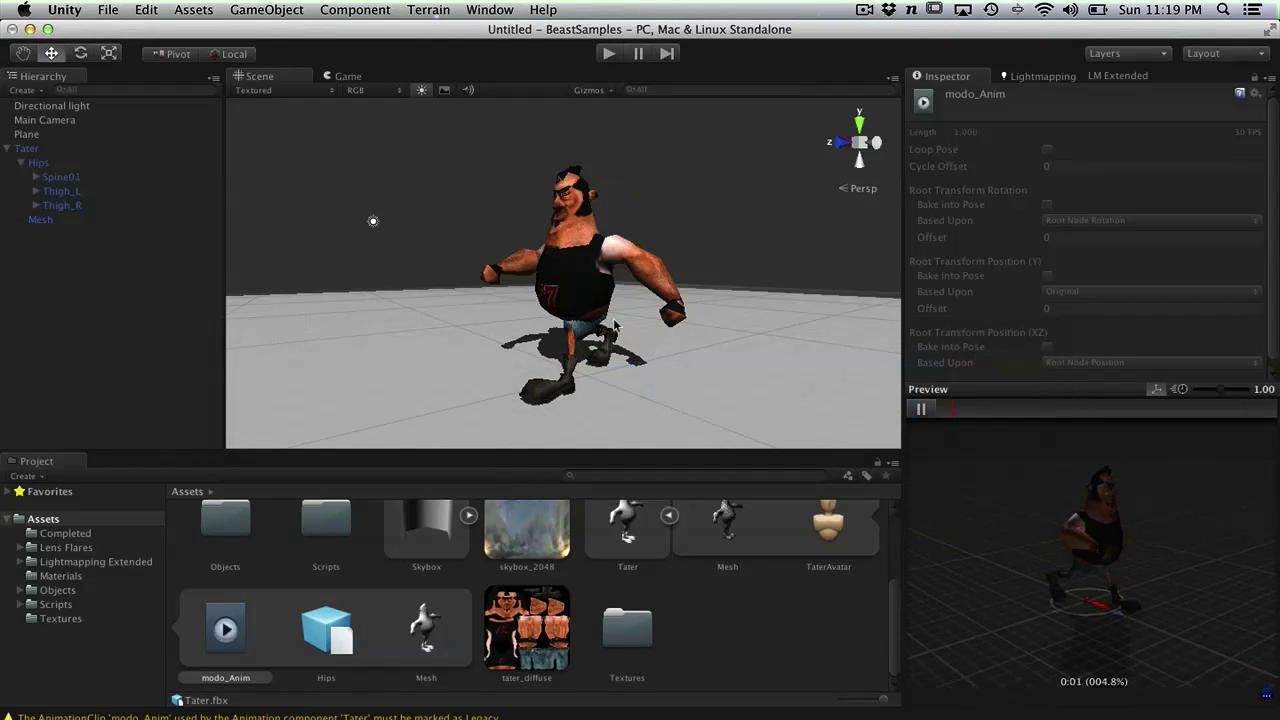
alt+drag(558, 326, 800, 300)
alt+drag(549, 303, 422, 285)
alt+drag(1200, 606, 1129, 569)
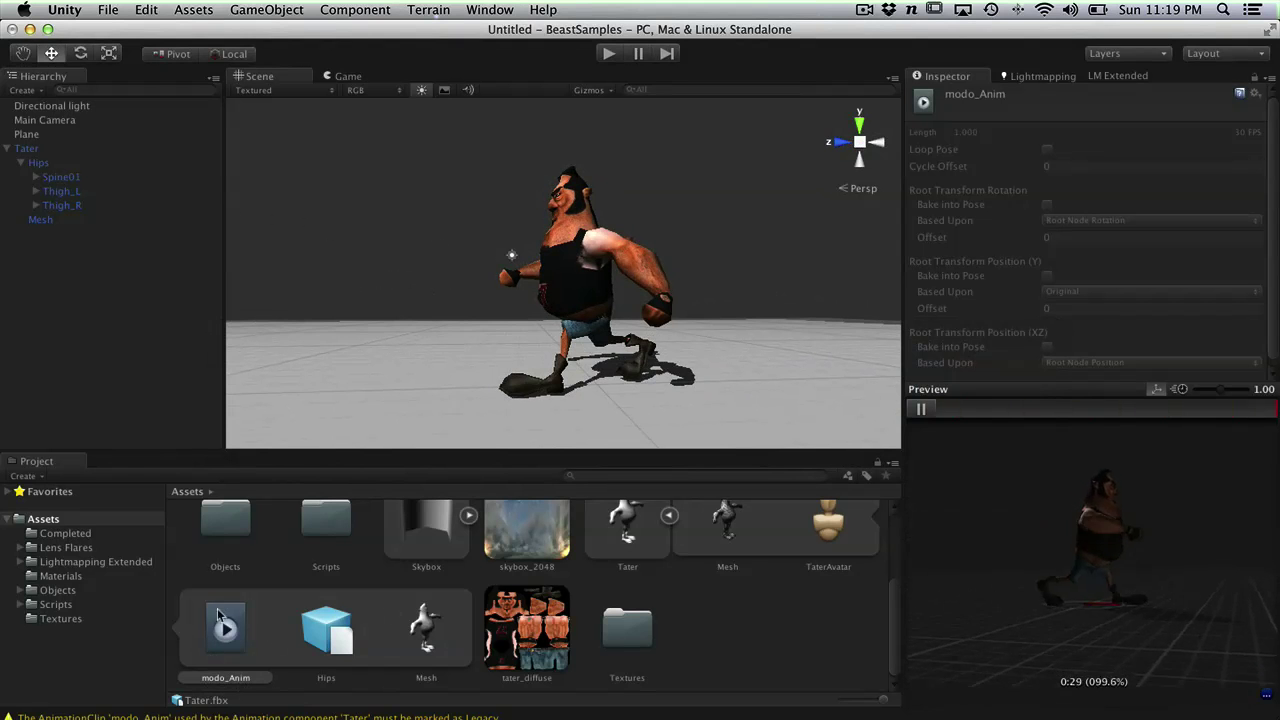
scroll(767, 342, up, 1)
alt+drag(768, 342, 808, 356)
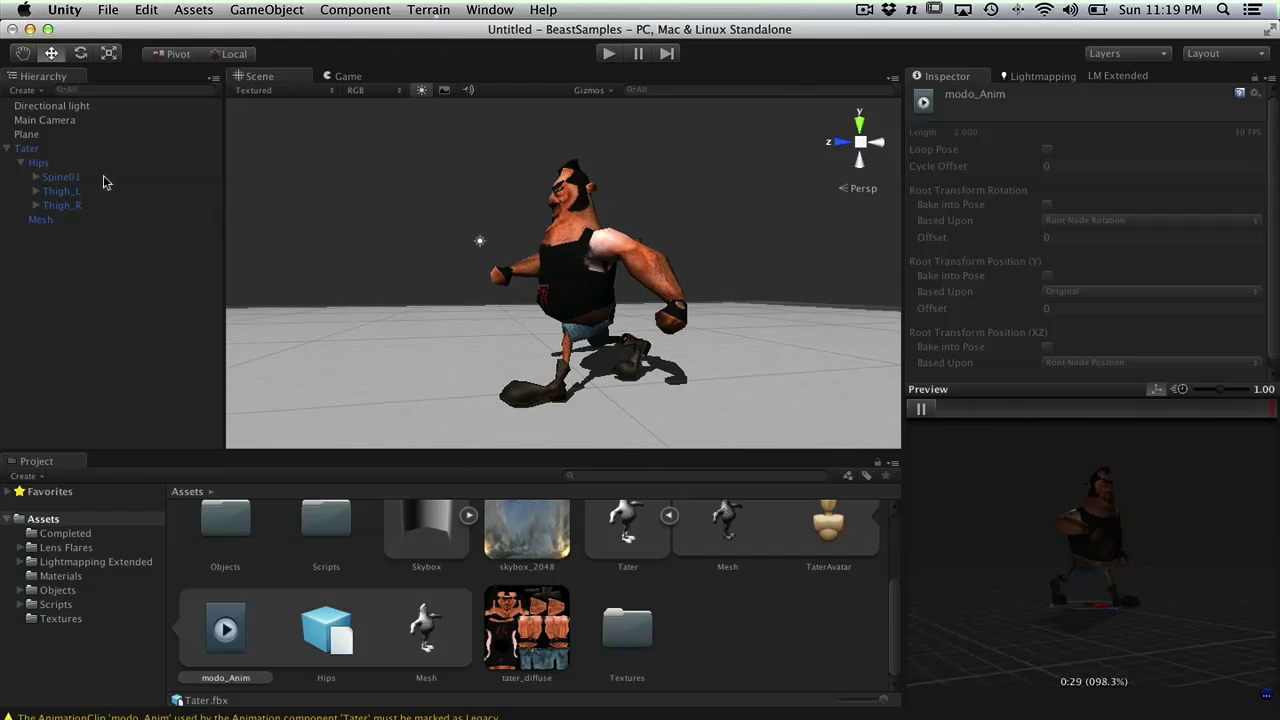
- Inspect the components of the imported Tater object, its Hips joint and its Mesh, viewing the mesh from front and side
click(27, 149)
click(21, 162)
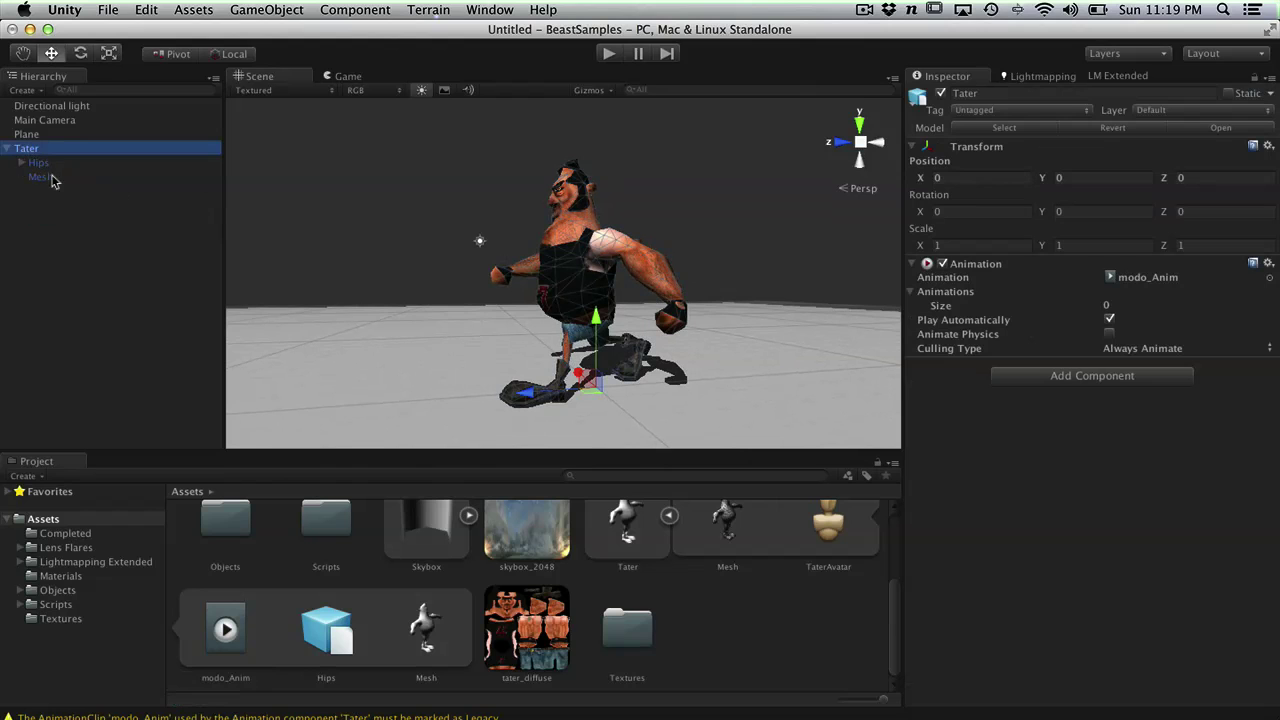
click(8, 149)
click(8, 150)
click(38, 164)
click(21, 163)
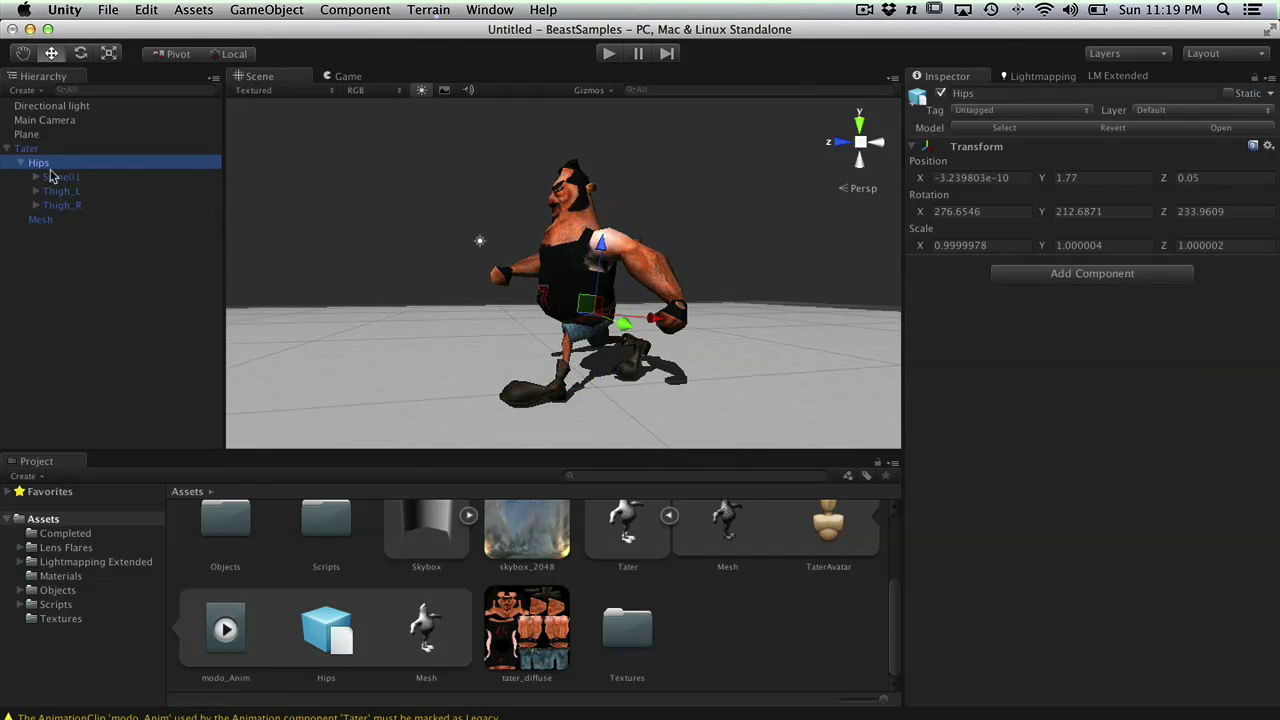
click(21, 163)
click(35, 177)
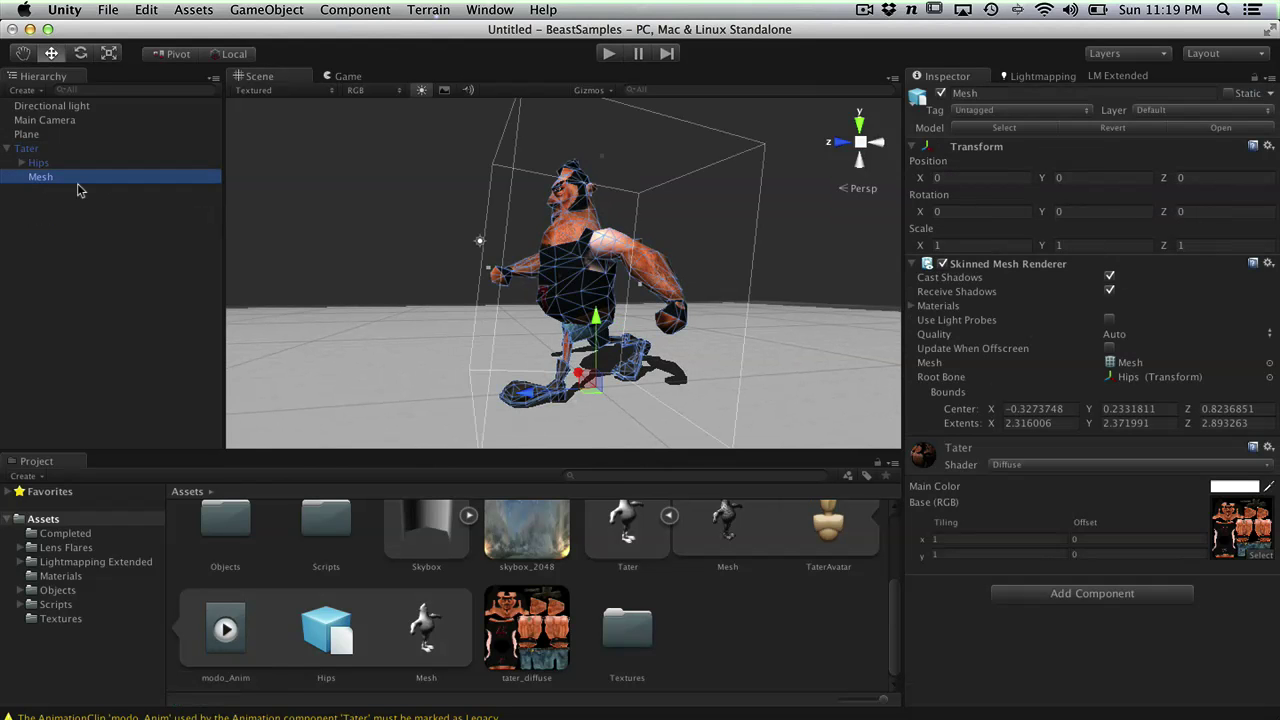
alt+drag(420, 317, 691, 318)
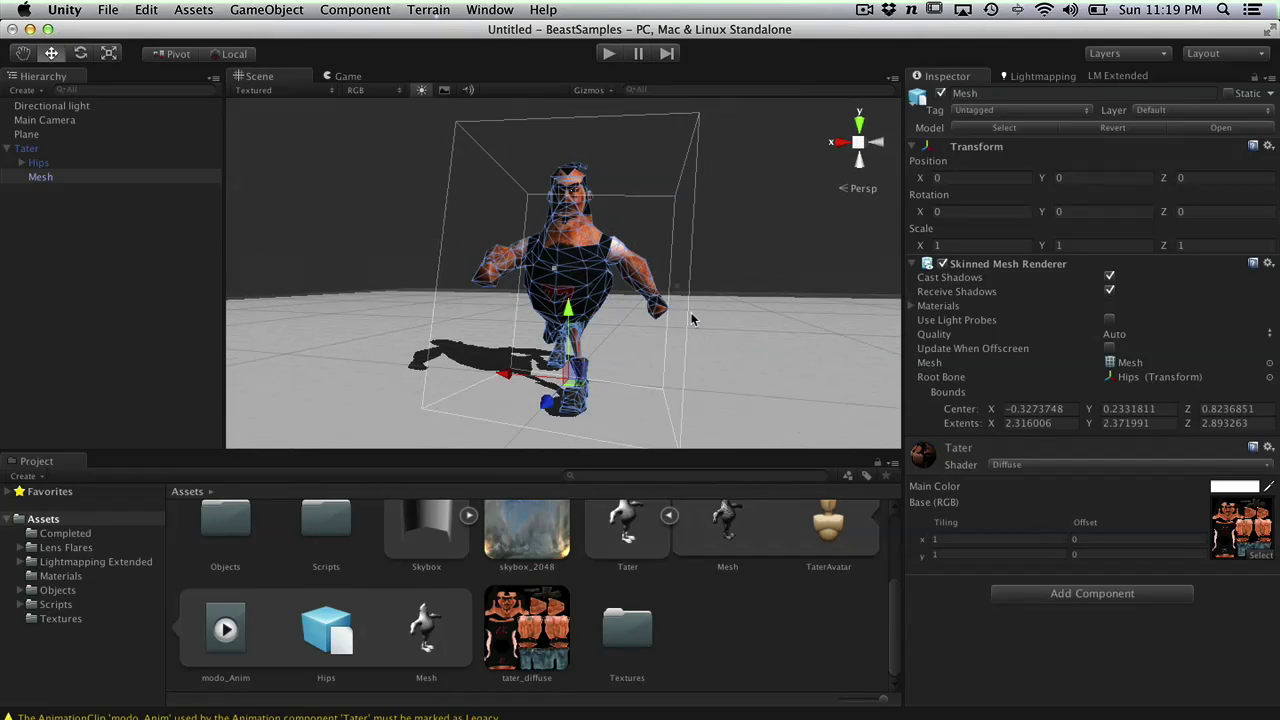
alt+drag(691, 318, 490, 258)
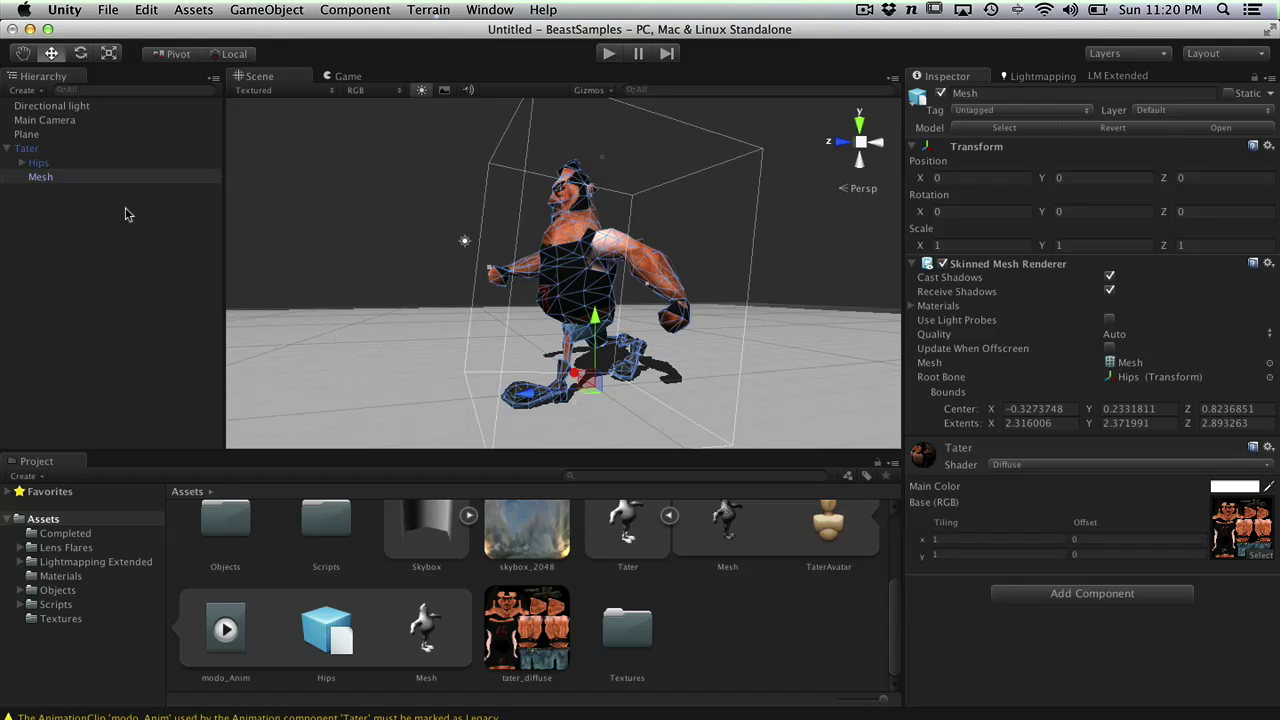
- Frame the whole Tater object in the Unity scene and view the character up close
double_click(37, 150)
alt+right_drag(580, 322, 705, 342)
mouse_move(579, 329)
alt+mouse_down()
mouse_move(590, 325)
mouse_move(563, 320)
alt+mouse_up()
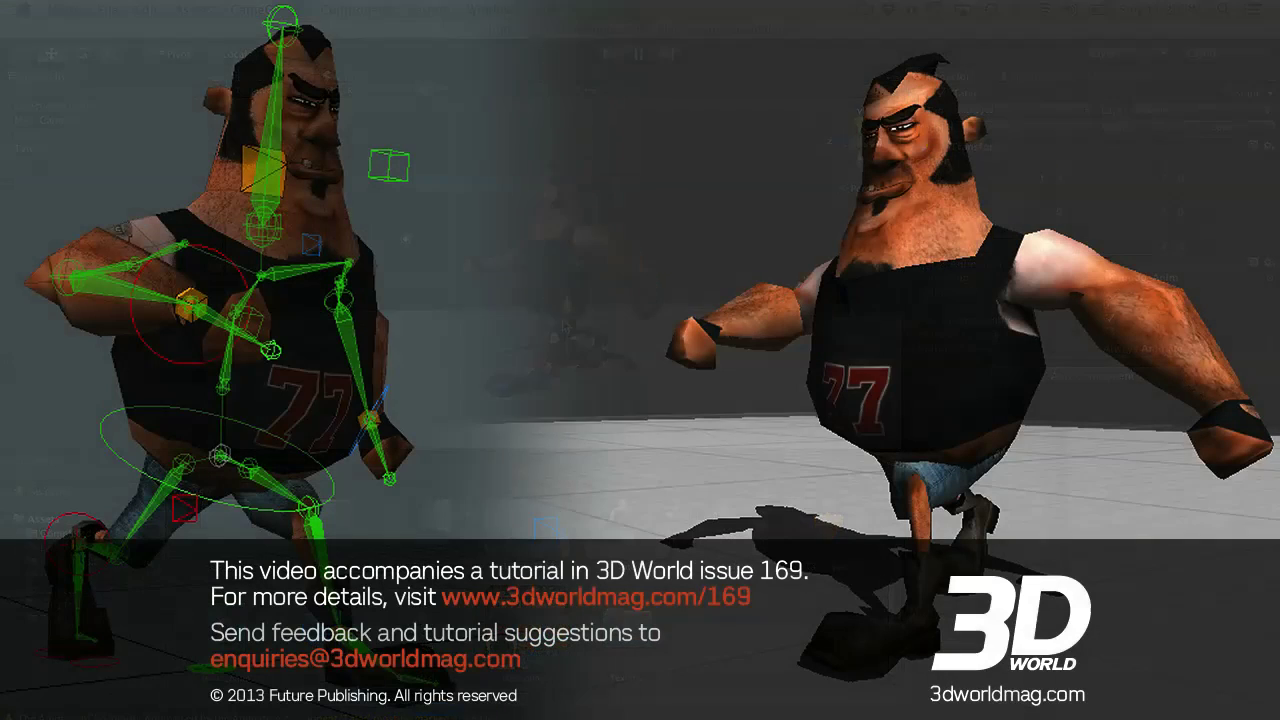